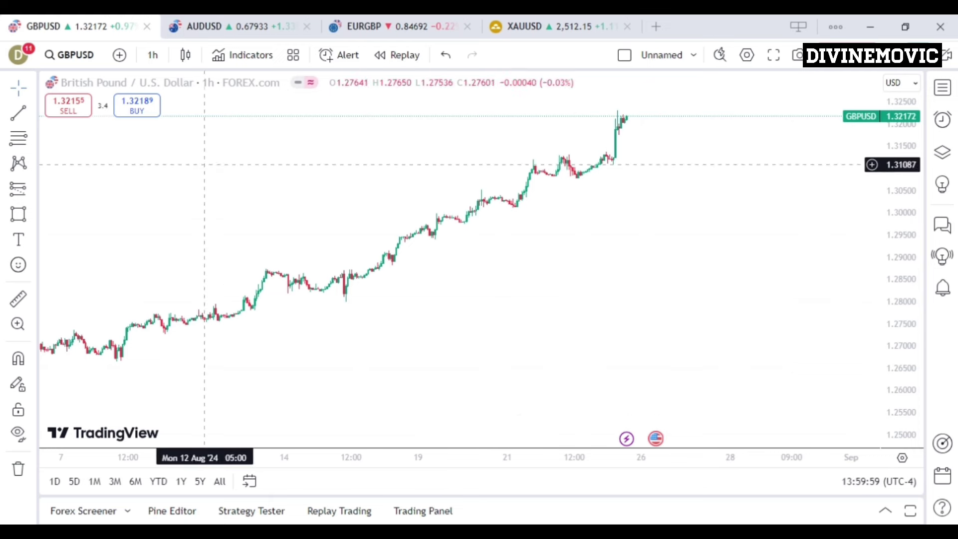
# - Change the GBPUSD chart interval to 1 day
pyautogui.click(152, 55)
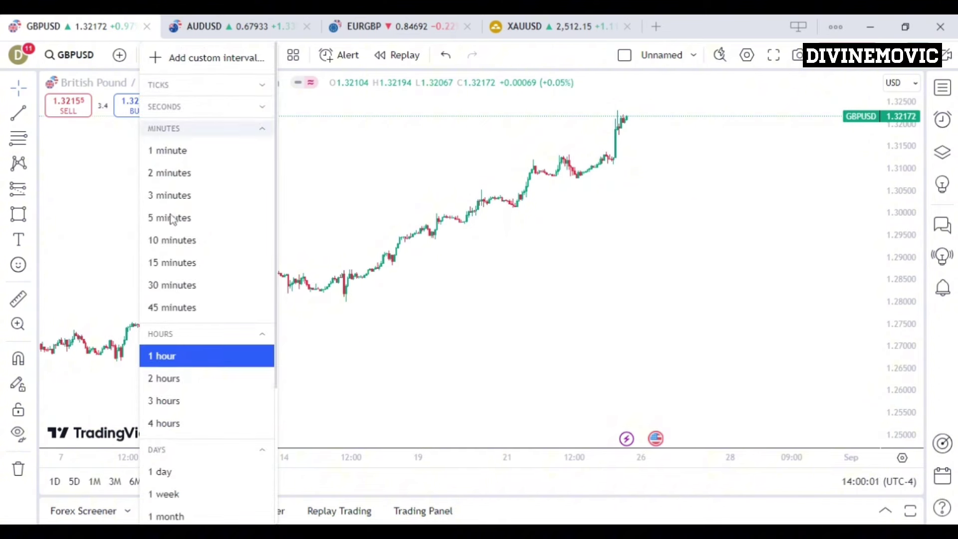
pyautogui.click(179, 481)
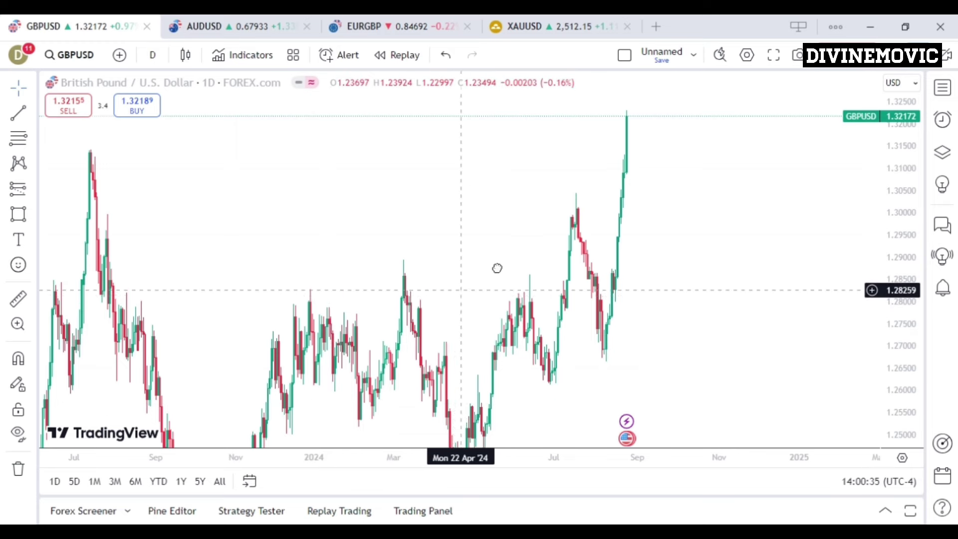
# - Pan and zoom out the daily chart, compressing the price scale to about 1.00–1.45
pyautogui.moveTo(497, 268); pyautogui.dragTo(584, 214)
pyautogui.moveTo(915, 139); pyautogui.dragTo(903, 370)
pyautogui.moveTo(900, 266); pyautogui.dragTo(896, 323)
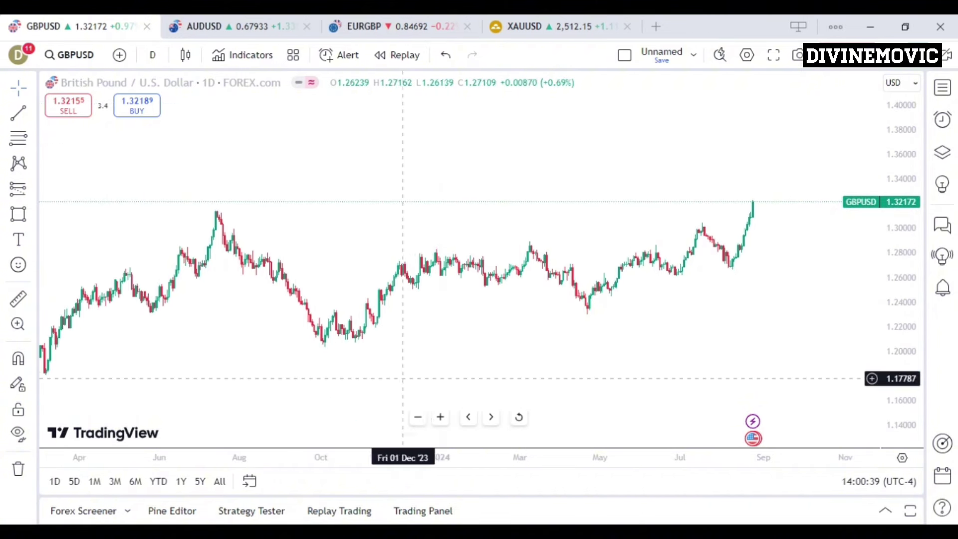
pyautogui.click(418, 417)
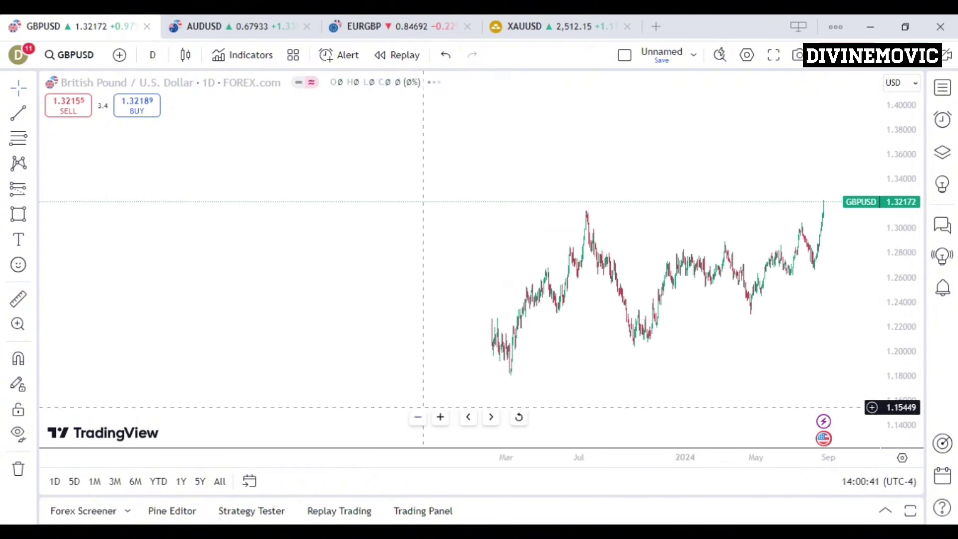
pyautogui.moveTo(571, 350); pyautogui.dragTo(520, 280)
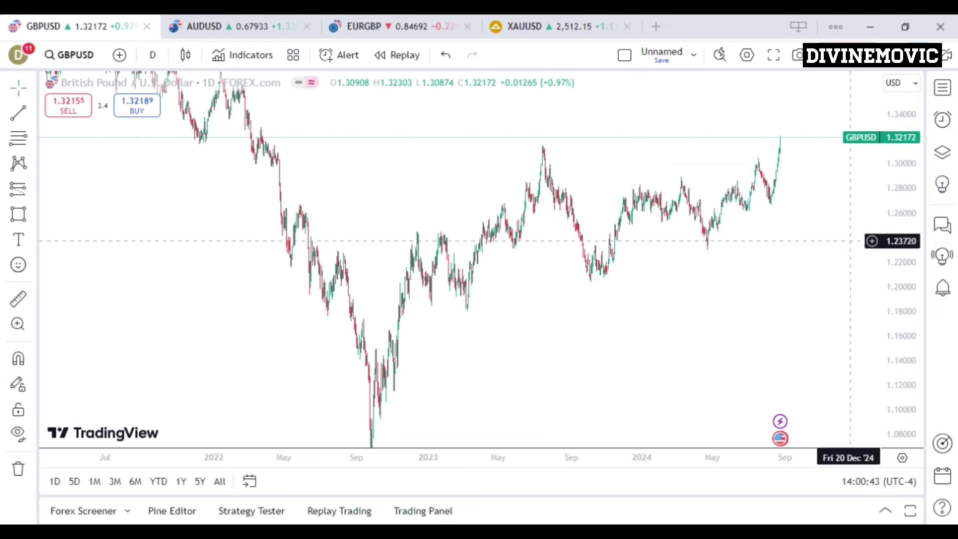
pyautogui.moveTo(892, 182); pyautogui.dragTo(882, 341)
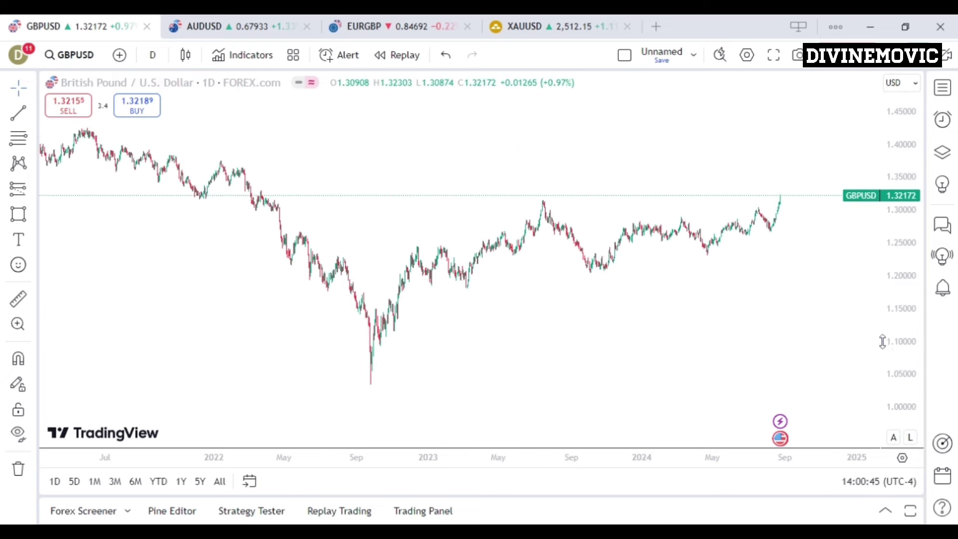
# - Draw a rising trend line from the July 2022 lows to late 2024
pyautogui.click(19, 114)
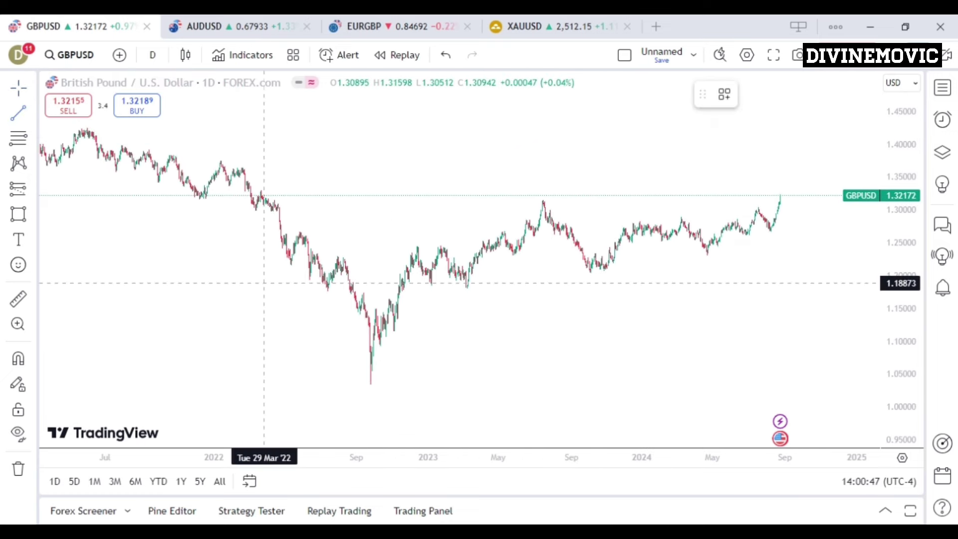
pyautogui.click(334, 316)
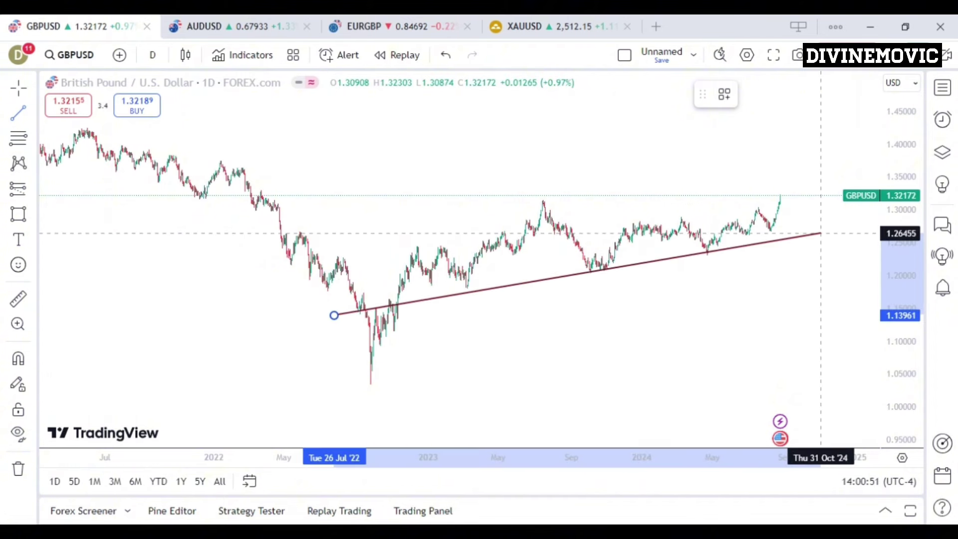
pyautogui.click(823, 233)
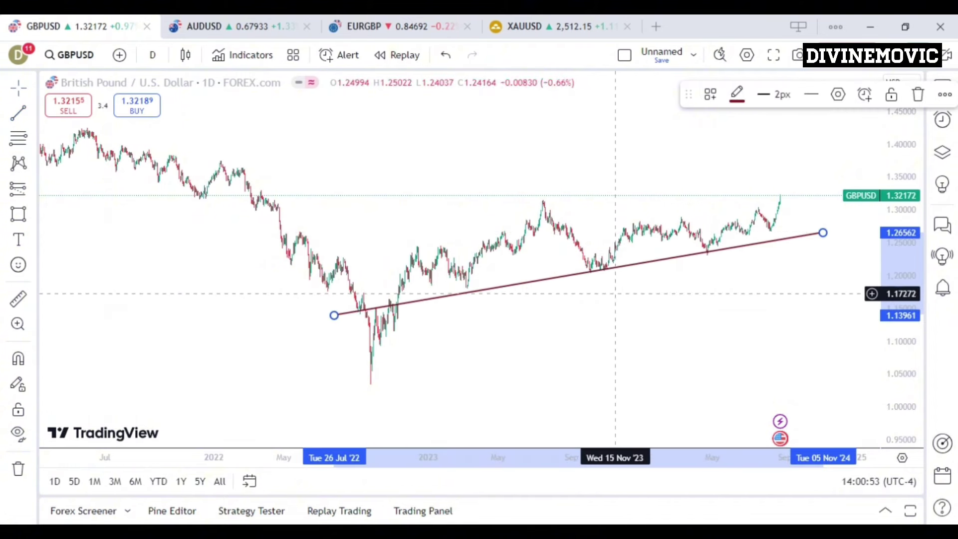
# - Show 2020 onward and draw a falling trend line from the 2021 peak to meet it
pyautogui.moveTo(471, 317); pyautogui.dragTo(576, 344)
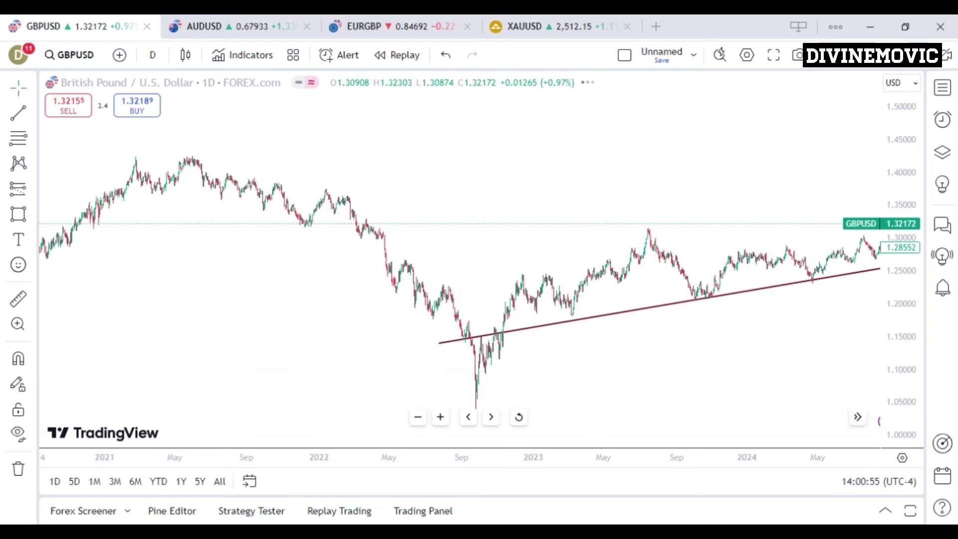
pyautogui.click(418, 417)
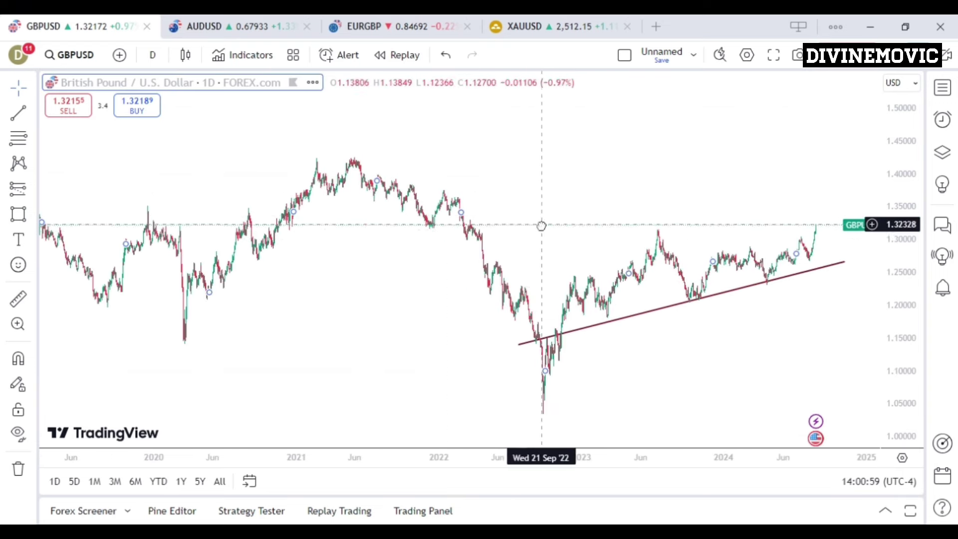
pyautogui.moveTo(542, 226); pyautogui.dragTo(419, 230)
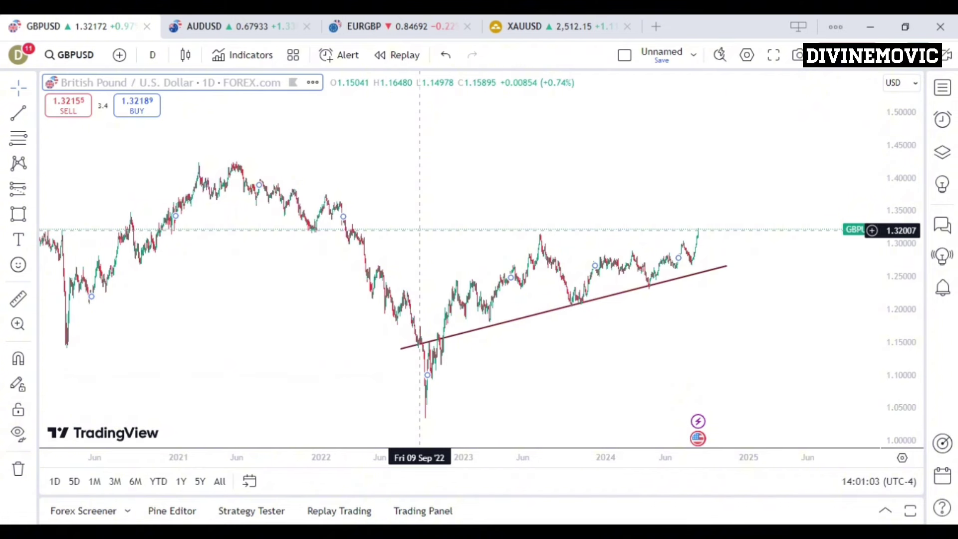
pyautogui.click(18, 113)
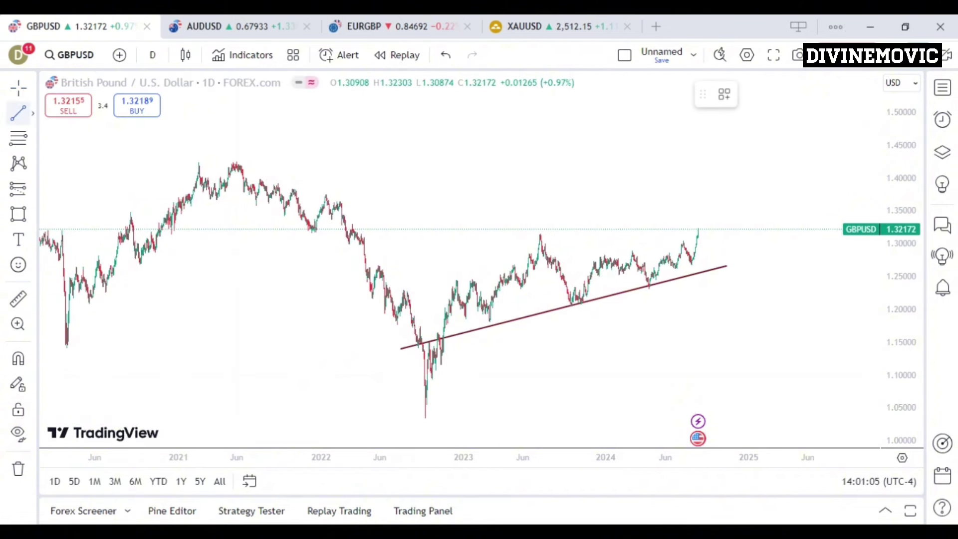
pyautogui.click(223, 157)
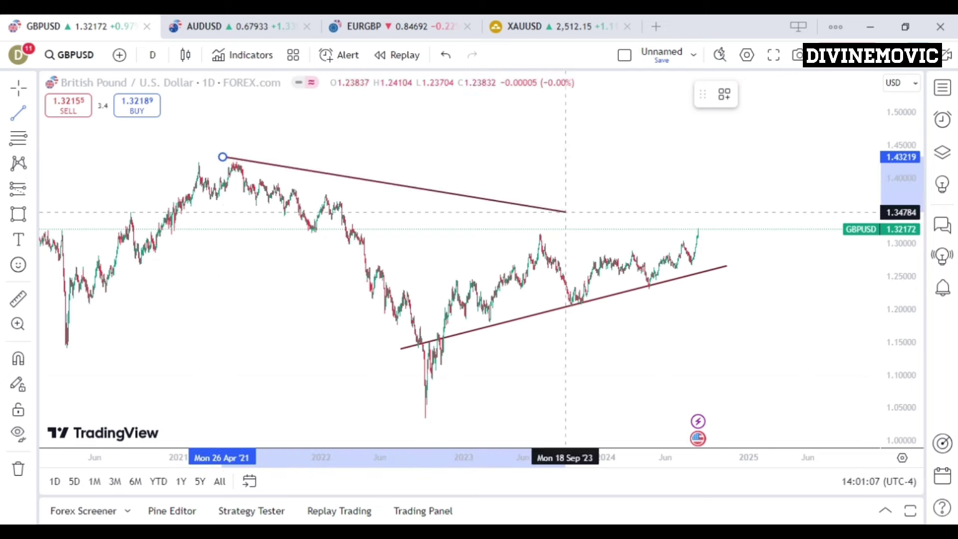
pyautogui.click(737, 269)
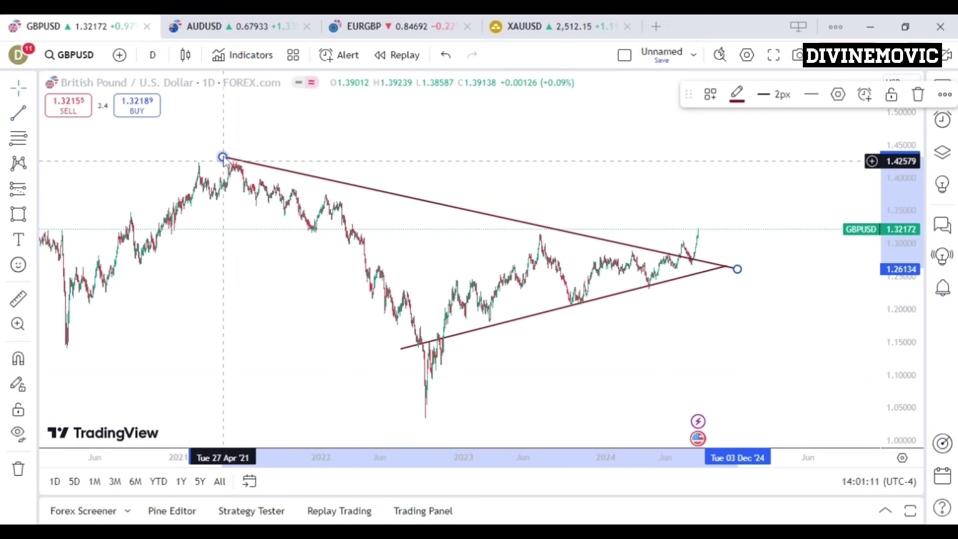
pyautogui.moveTo(222, 157); pyautogui.dragTo(206, 156)
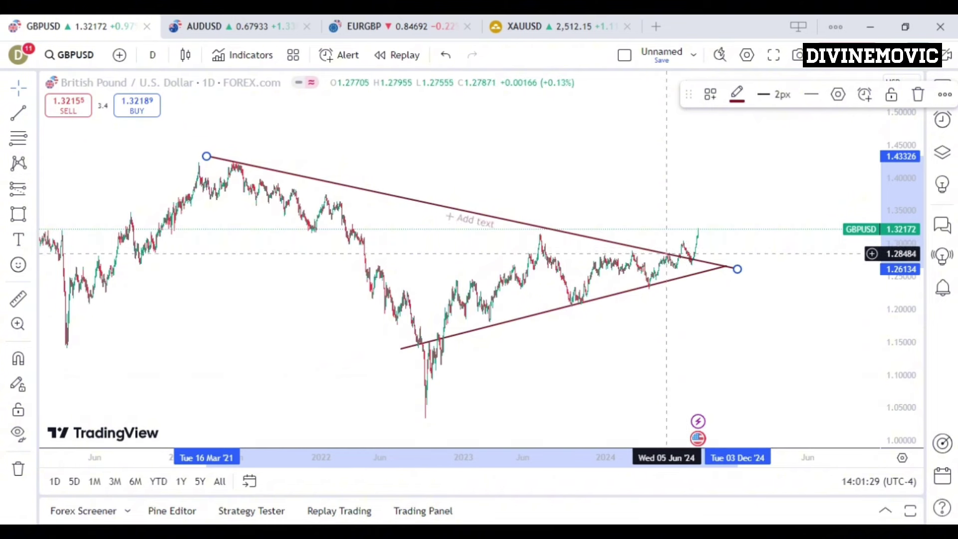
# - Draw a short flat trend line near 1.27 in July 2024
pyautogui.click(20, 118)
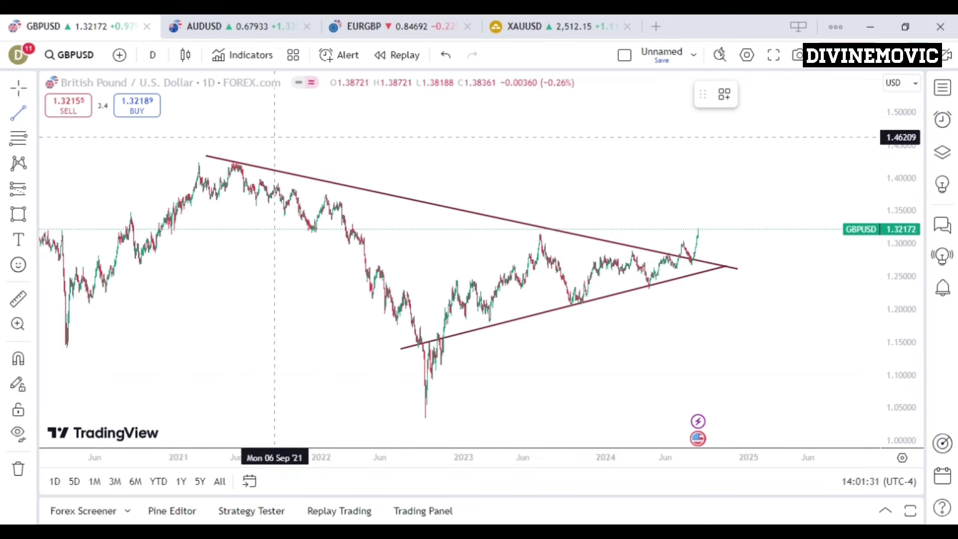
pyautogui.click(680, 263)
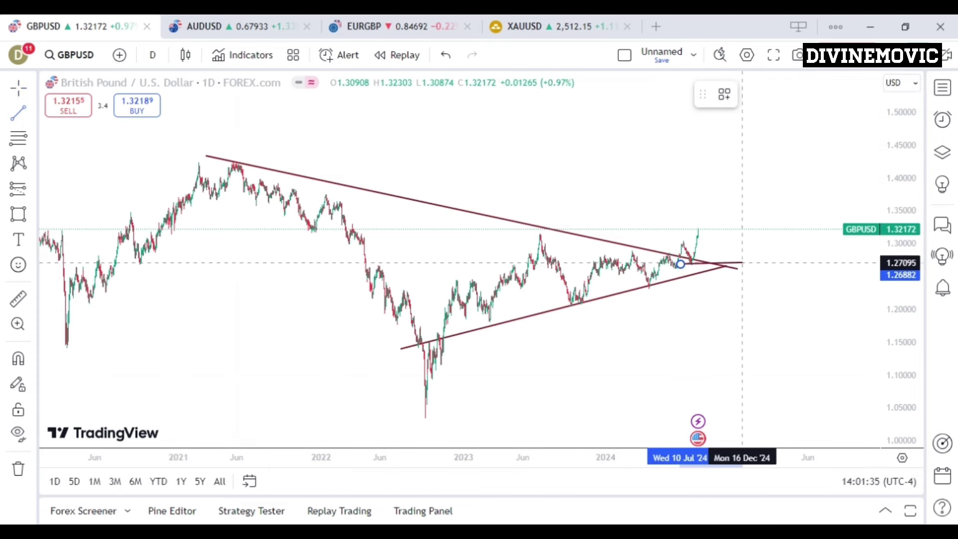
pyautogui.click(743, 263)
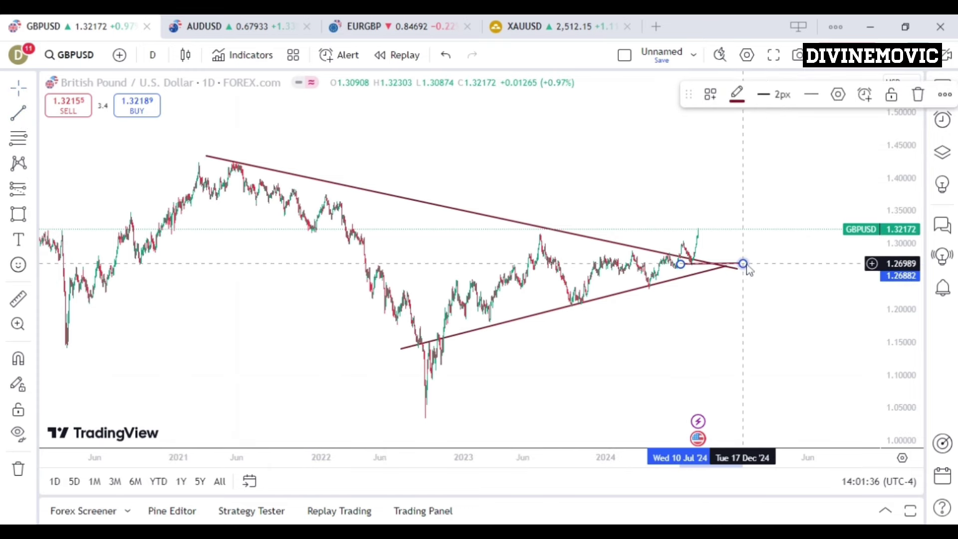
# - Delete the rising and falling diagonal trend lines
pyautogui.click(649, 295)
pyautogui.click(918, 95)
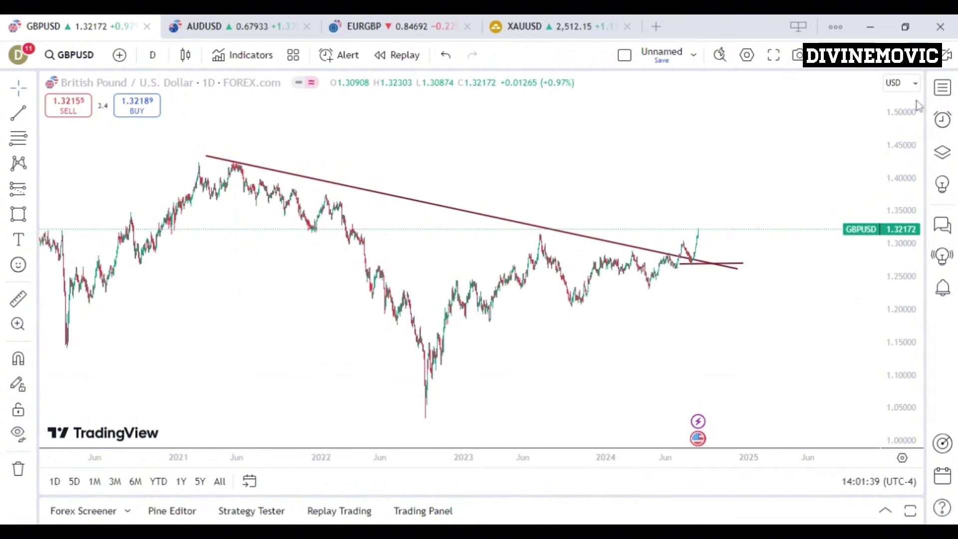
pyautogui.click(621, 251)
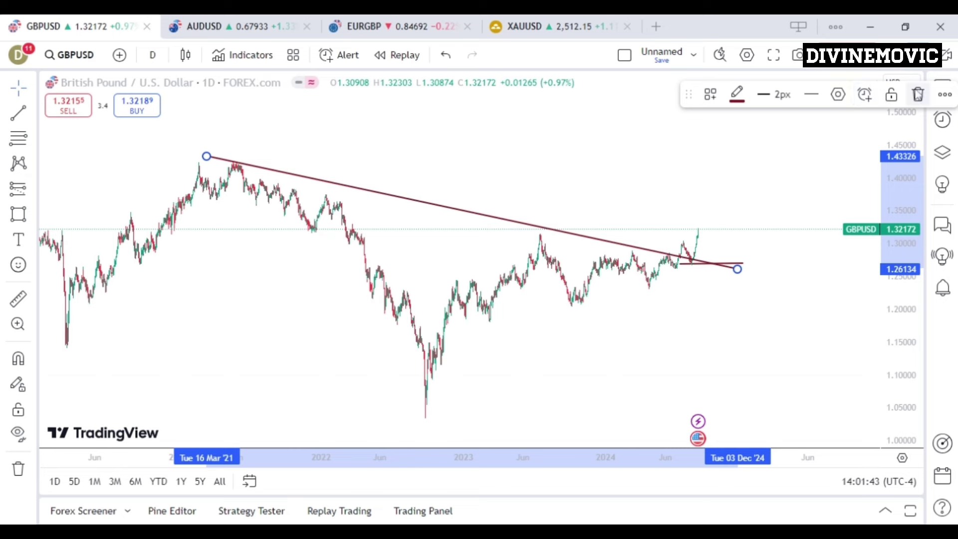
pyautogui.click(918, 95)
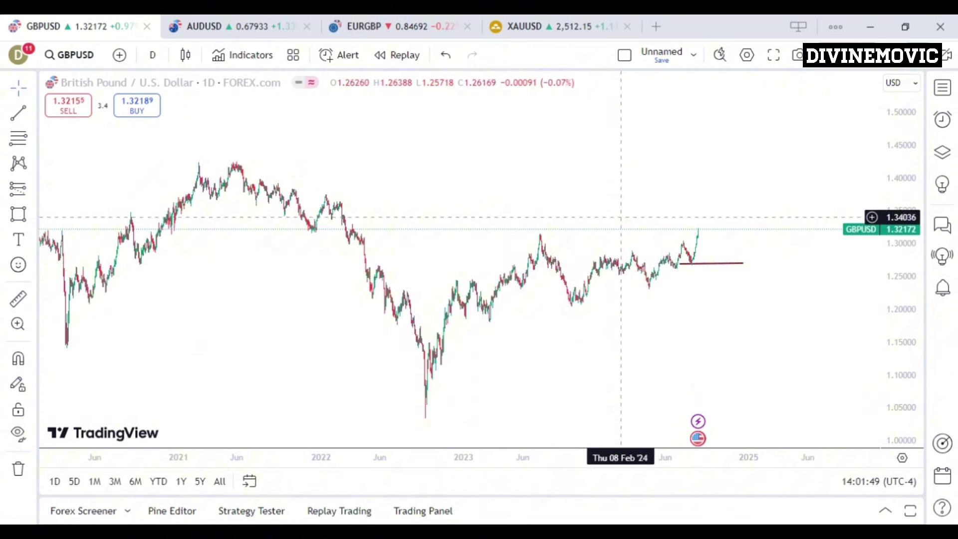
# - Draw a flat resistance line near 1.324 from 07 May to 16 Dec 2024
pyautogui.moveTo(586, 224); pyautogui.dragTo(522, 232)
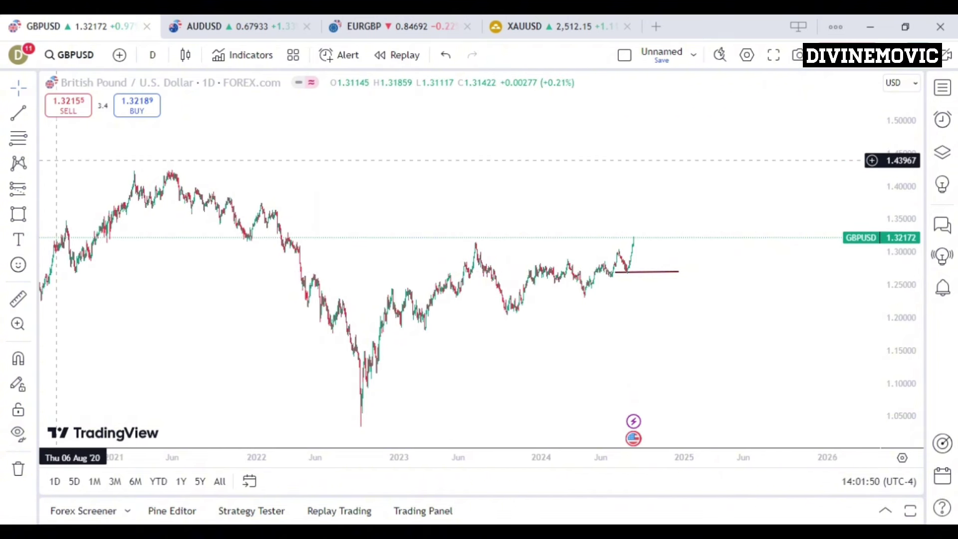
pyautogui.click(19, 113)
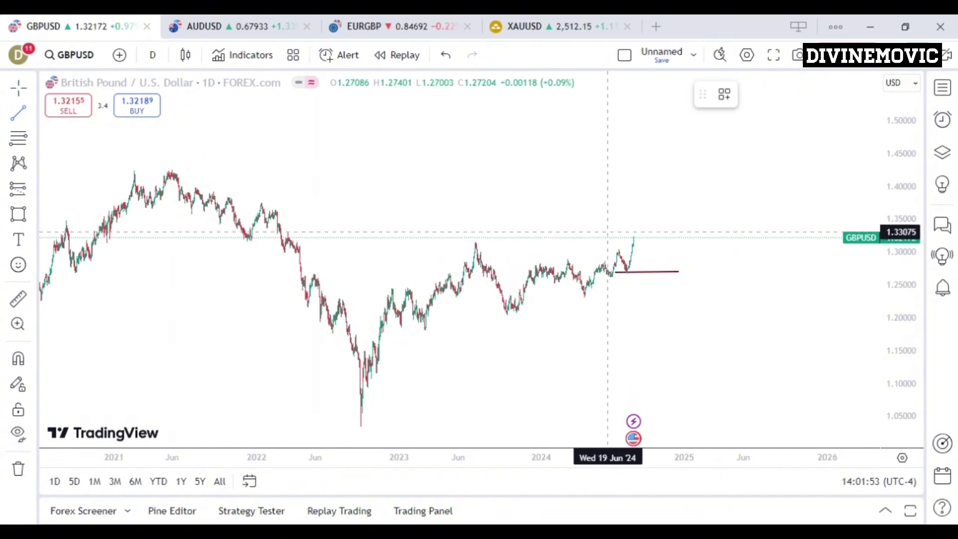
pyautogui.click(591, 236)
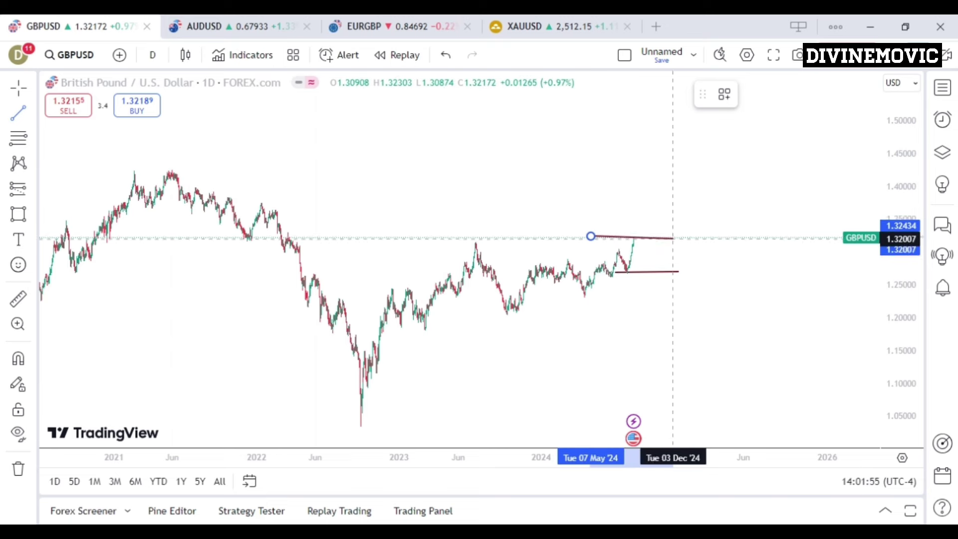
pyautogui.click(678, 236)
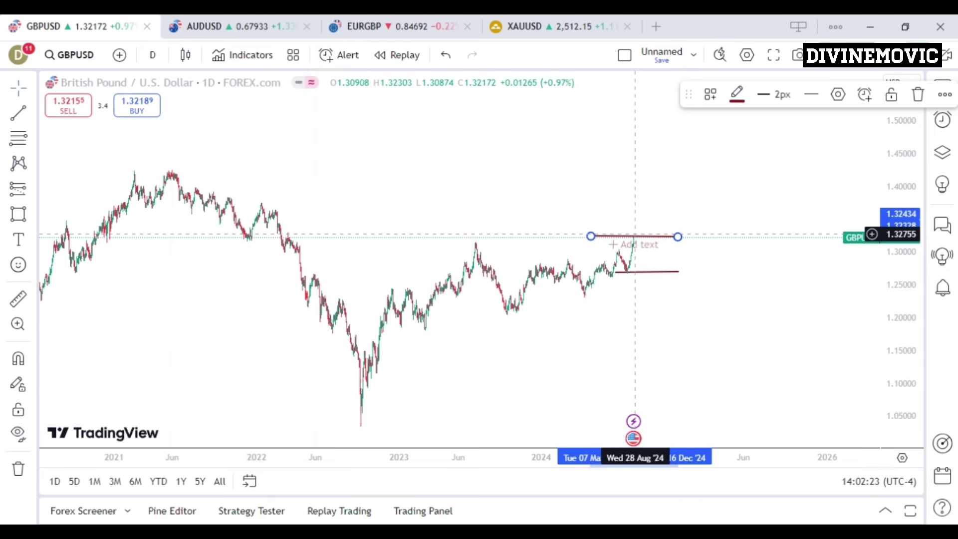
# - Switch the chart to 4-hour candles and stretch the price scale vertically
pyautogui.click(152, 55)
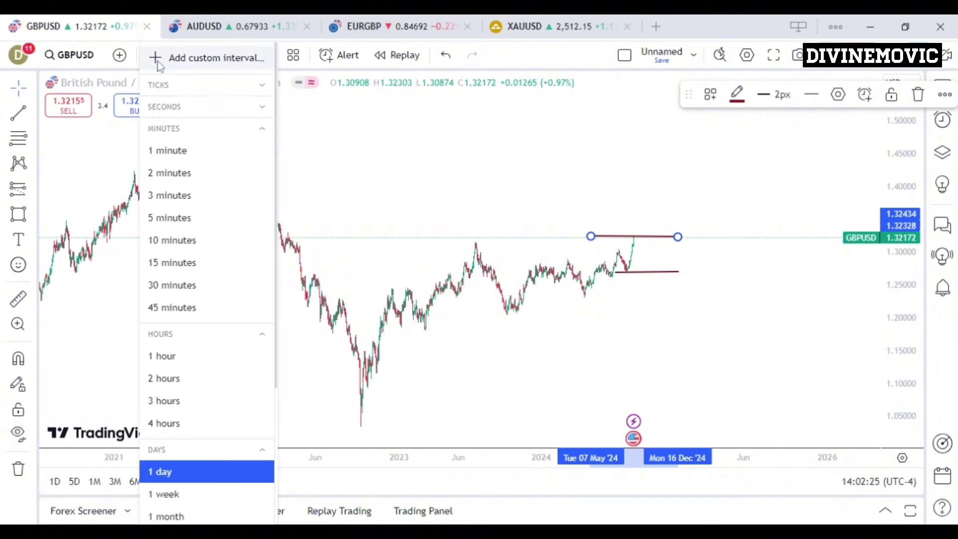
pyautogui.click(184, 433)
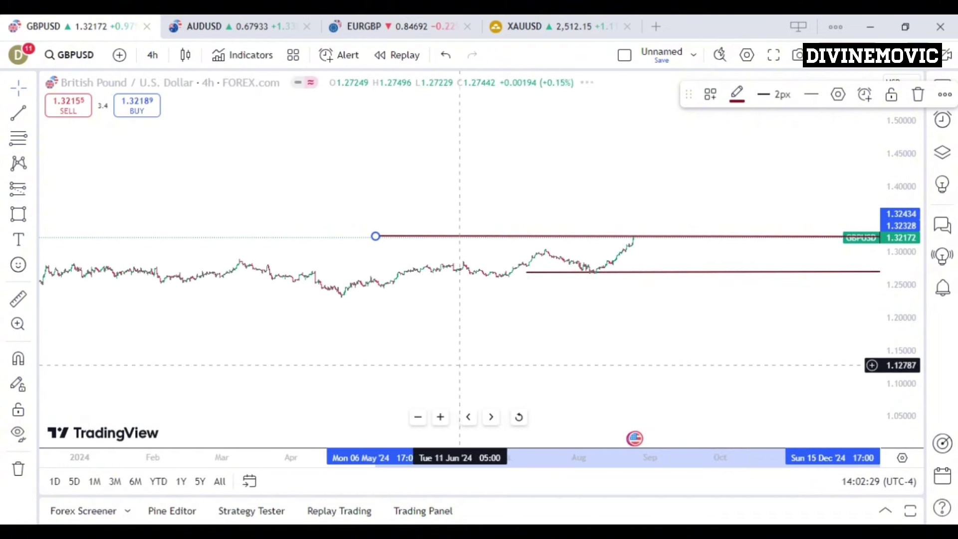
pyautogui.moveTo(372, 362); pyautogui.dragTo(272, 359)
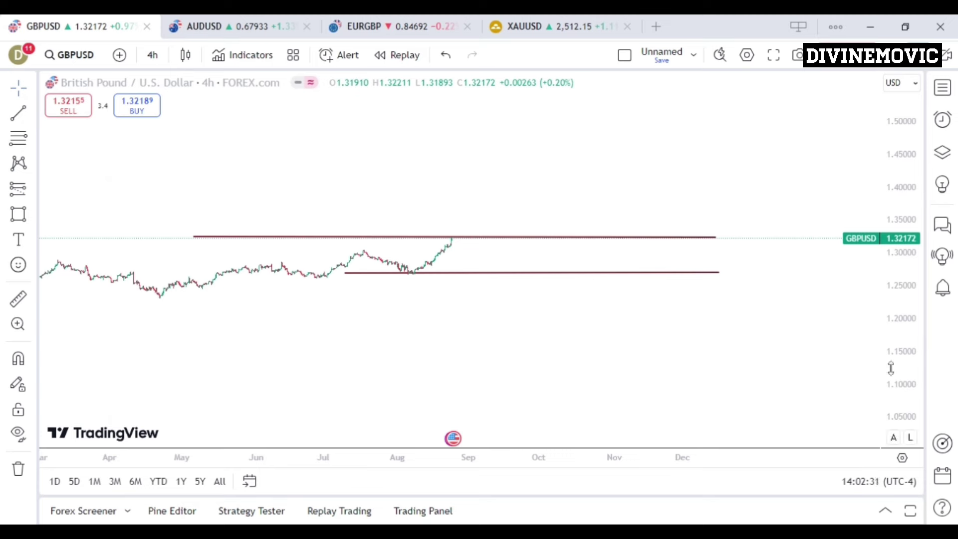
pyautogui.moveTo(890, 368); pyautogui.dragTo(890, 225)
pyautogui.moveTo(915, 299); pyautogui.dragTo(888, 200)
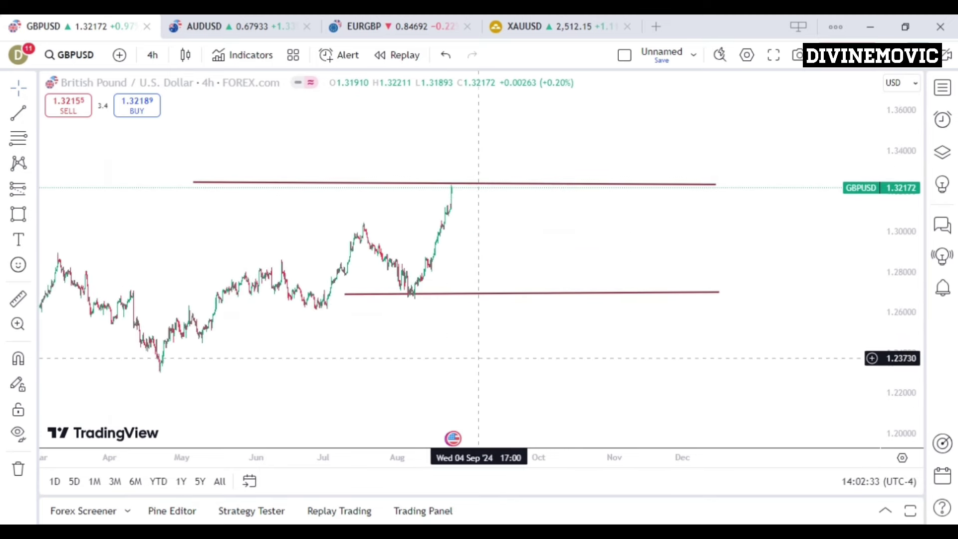
# - Zoom in on the time axis and recentre the view on the July–August rally
pyautogui.click(441, 418)
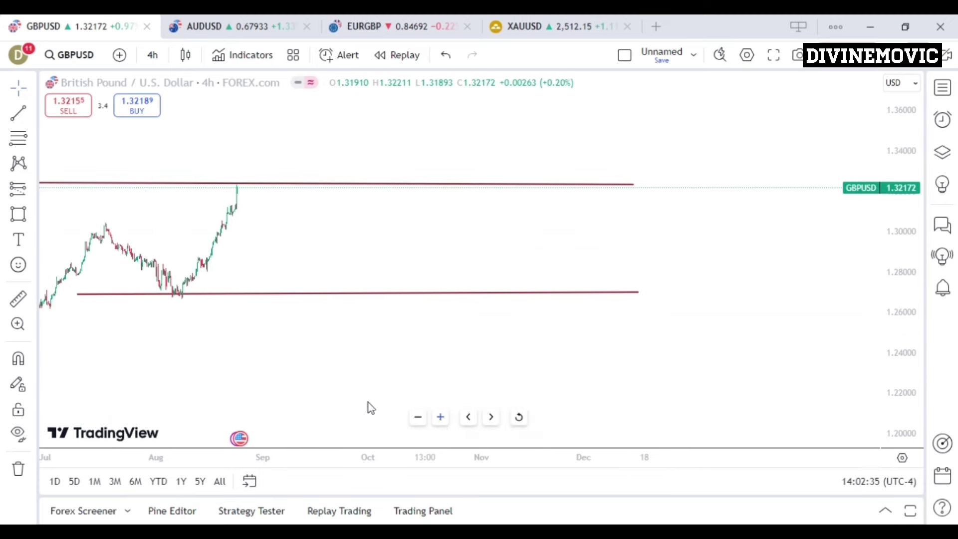
pyautogui.moveTo(292, 387); pyautogui.dragTo(443, 353)
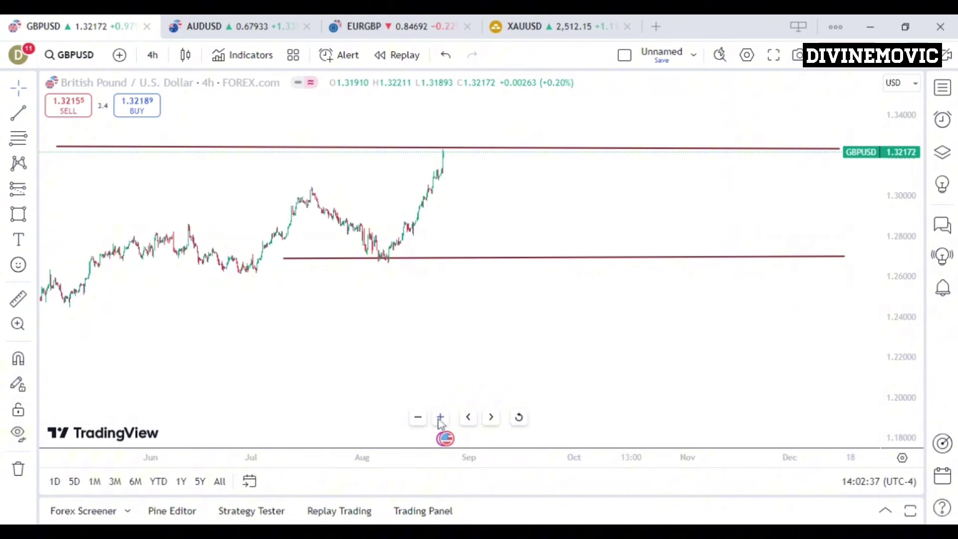
pyautogui.click(441, 418)
pyautogui.moveTo(291, 353); pyautogui.dragTo(492, 345)
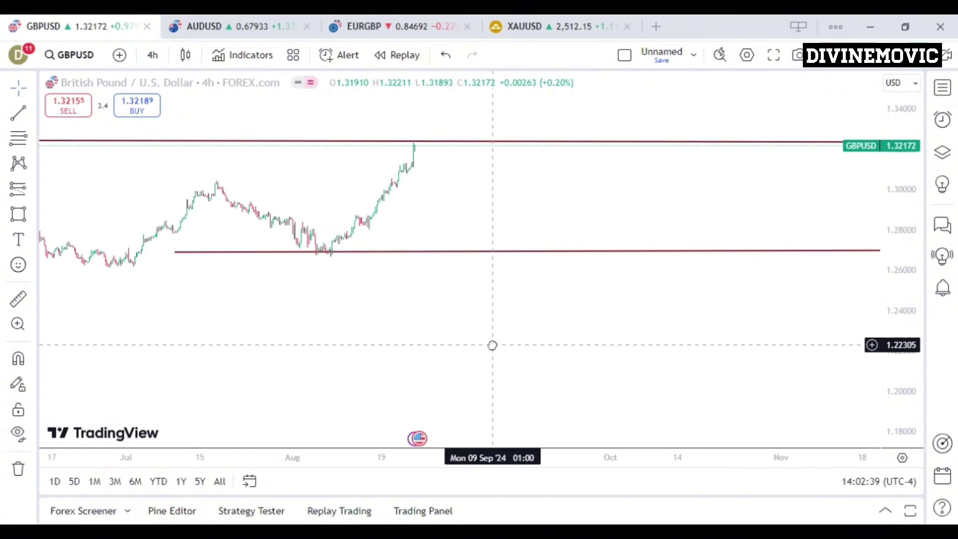
pyautogui.click(439, 419)
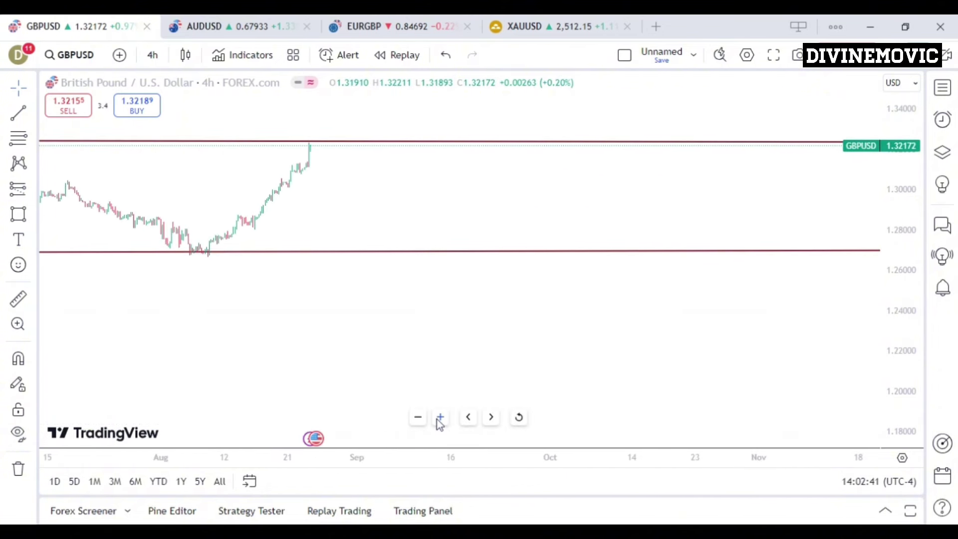
pyautogui.click(439, 418)
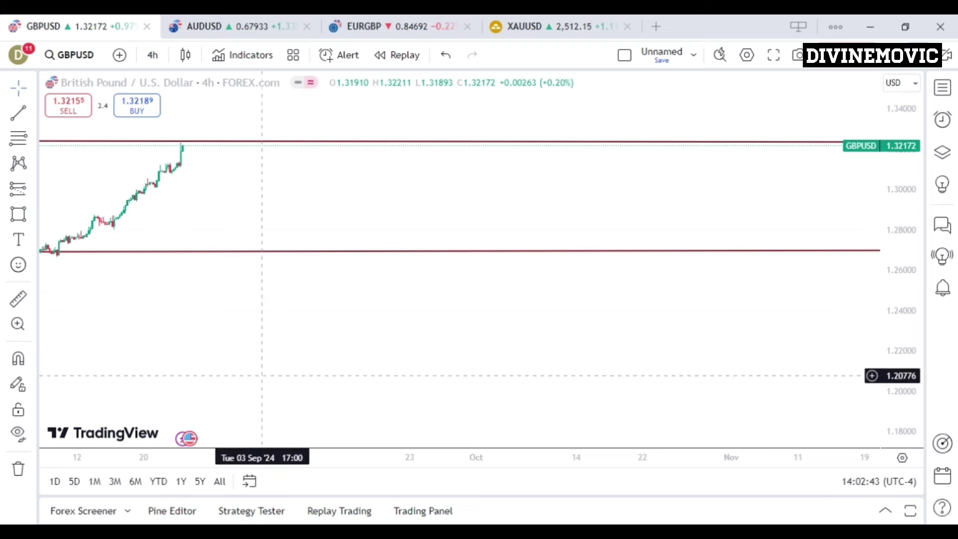
pyautogui.moveTo(261, 374); pyautogui.dragTo(489, 353)
pyautogui.moveTo(400, 328); pyautogui.dragTo(554, 375)
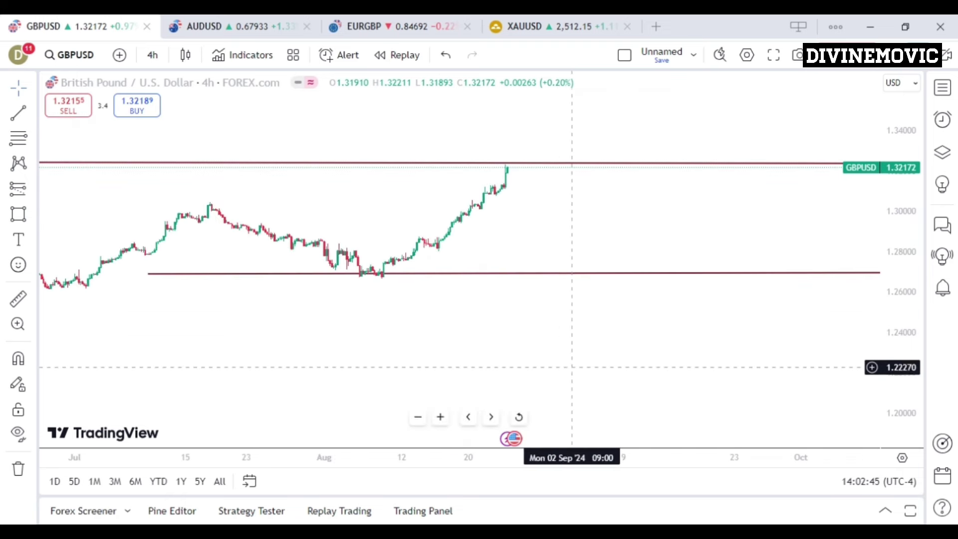
pyautogui.click(441, 422)
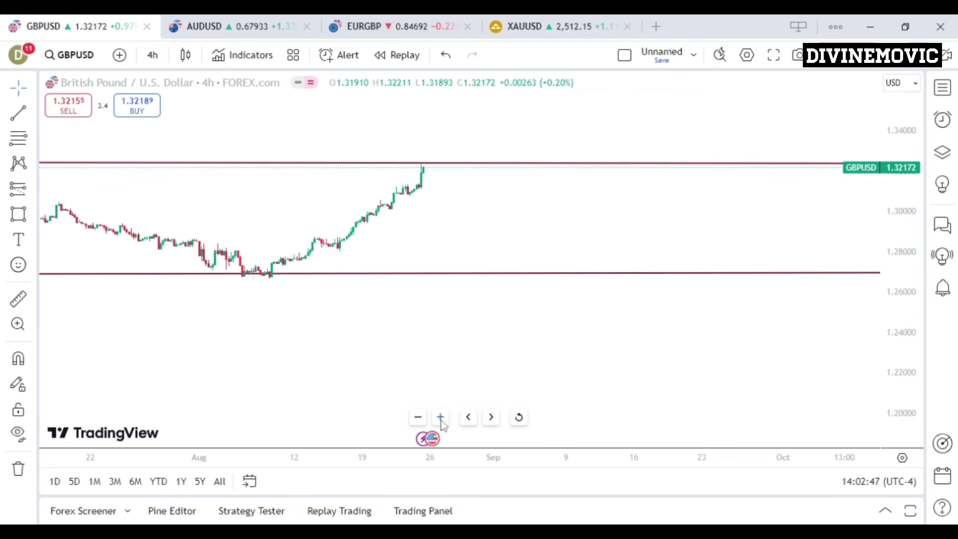
pyautogui.click(441, 422)
pyautogui.moveTo(294, 366); pyautogui.dragTo(445, 423)
# - Fine-tune the rally framing from June onward and bring up the shape drawing tools
pyautogui.click(420, 421)
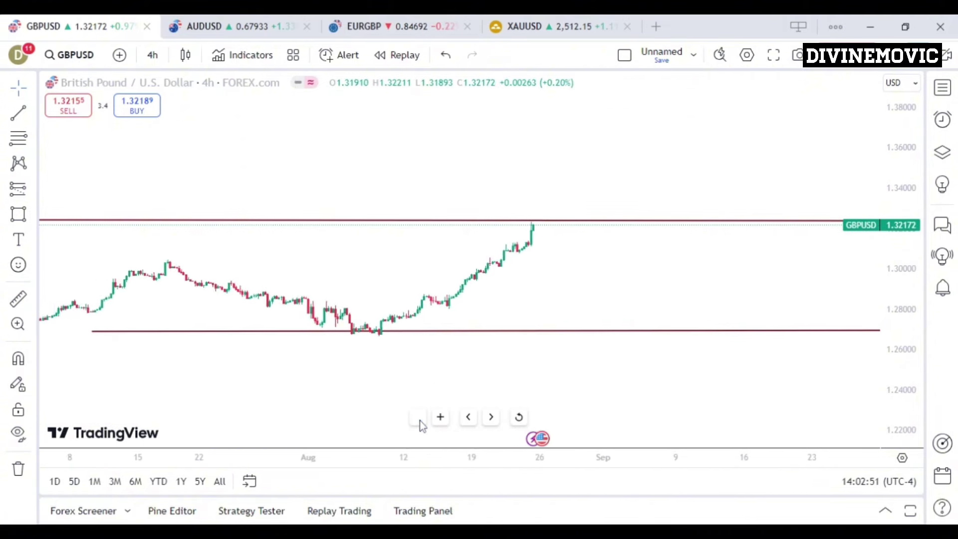
pyautogui.click(420, 421)
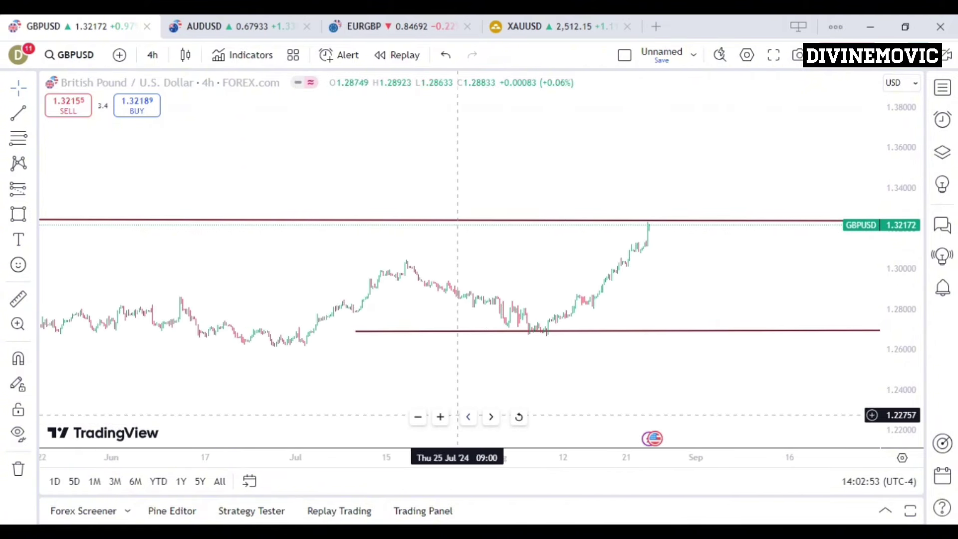
pyautogui.click(441, 422)
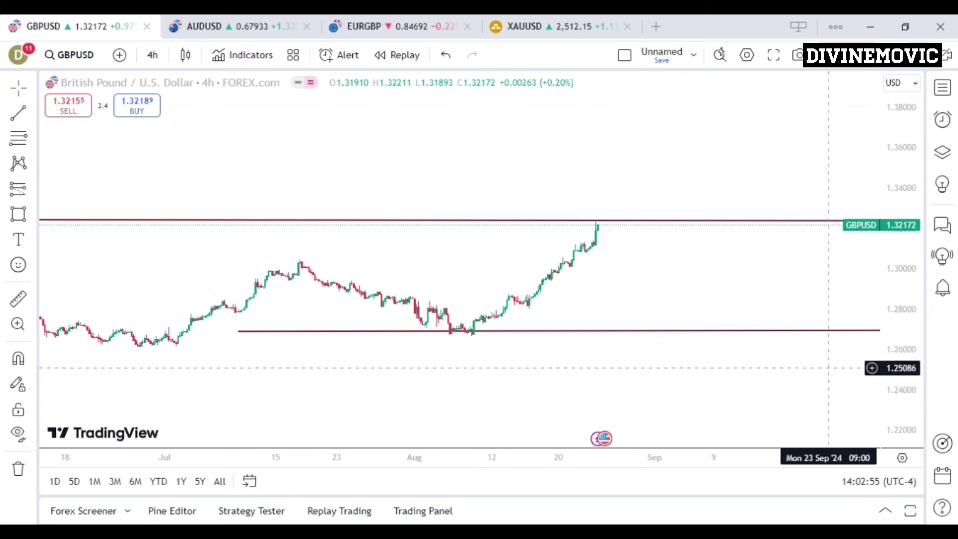
pyautogui.moveTo(797, 309); pyautogui.dragTo(628, 223)
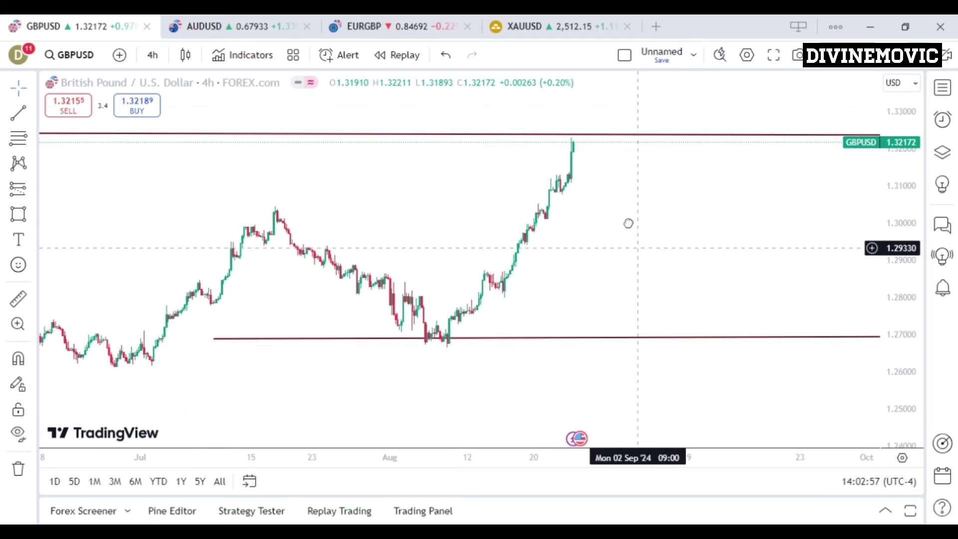
pyautogui.moveTo(904, 359); pyautogui.dragTo(905, 342)
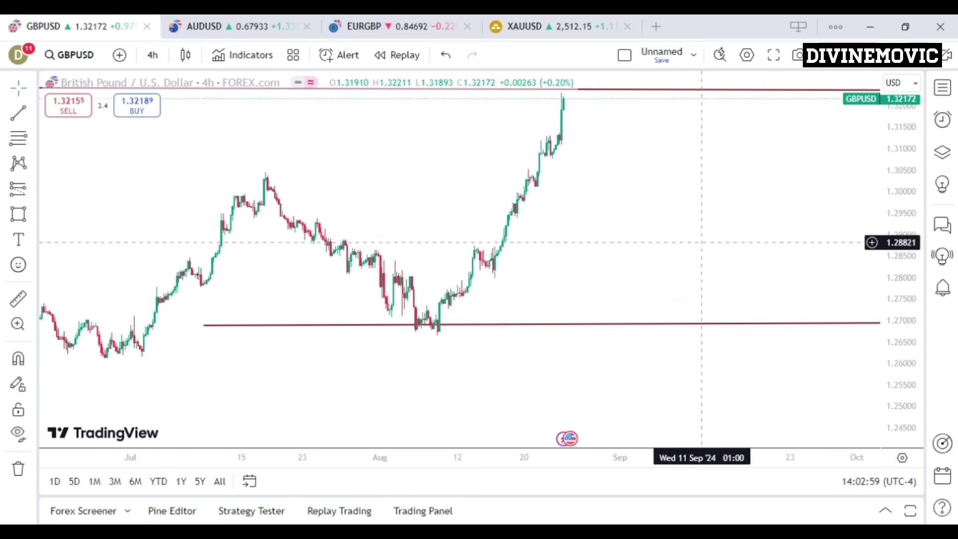
pyautogui.moveTo(696, 249); pyautogui.dragTo(678, 286)
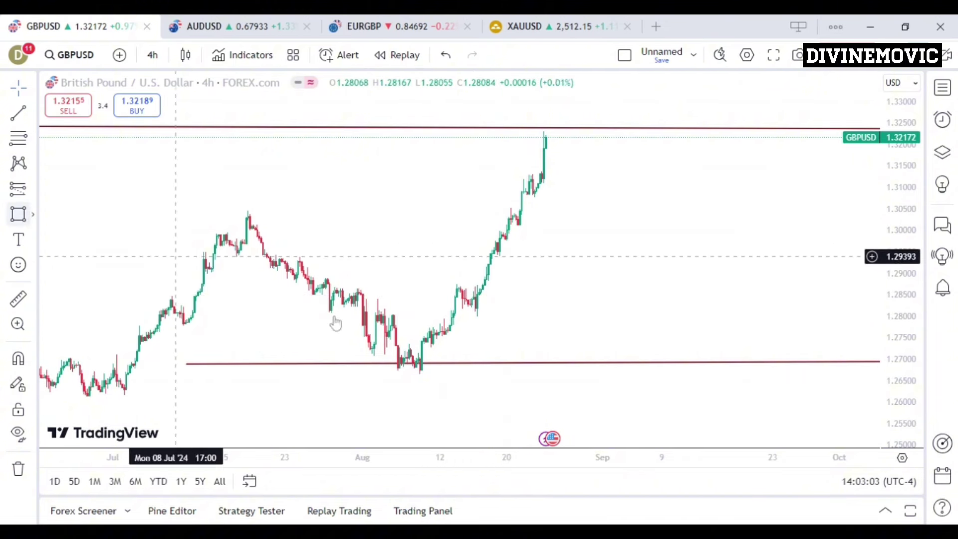
pyautogui.click(33, 214)
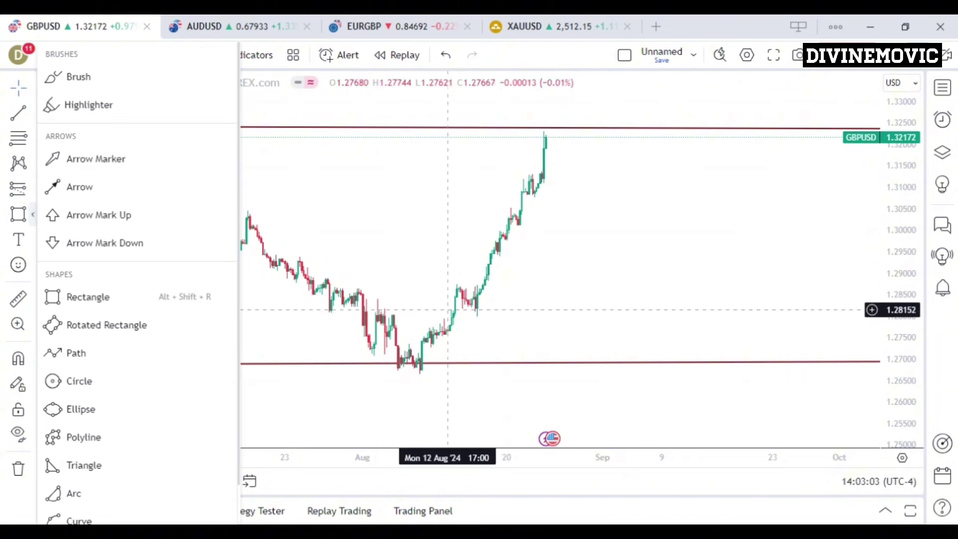
# - Draw green rectangle zones at about 1.2740–1.2775 and 1.2810–1.2860
pyautogui.click(75, 297)
pyautogui.click(425, 327)
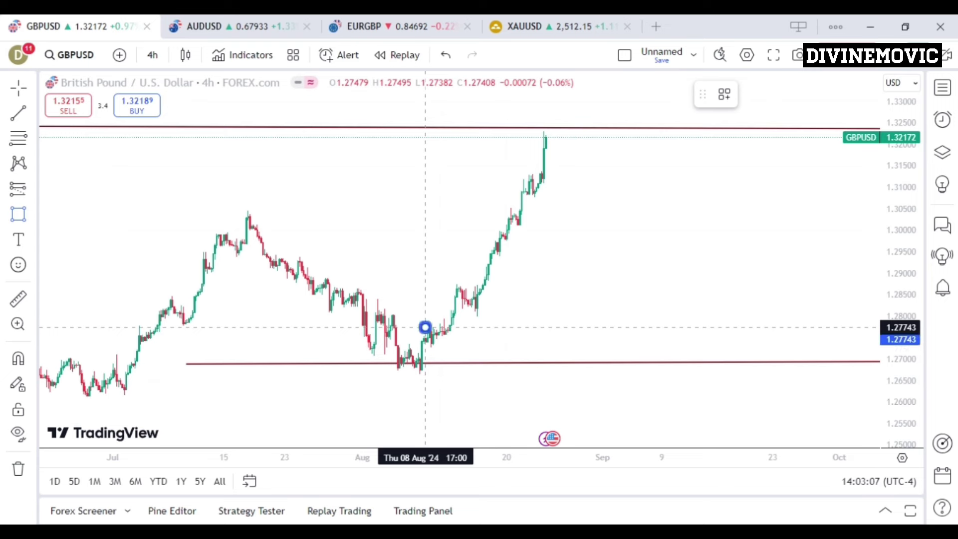
pyautogui.click(470, 346)
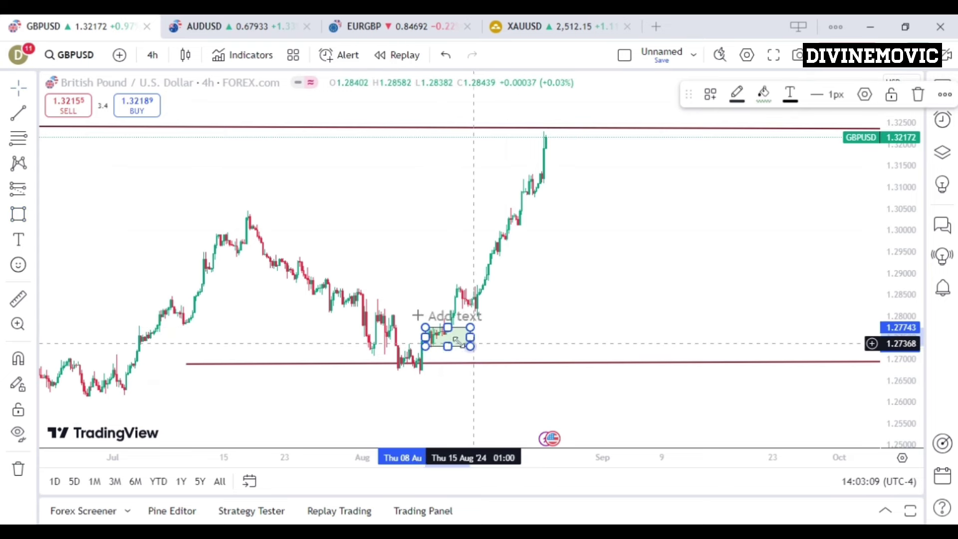
pyautogui.click(379, 284)
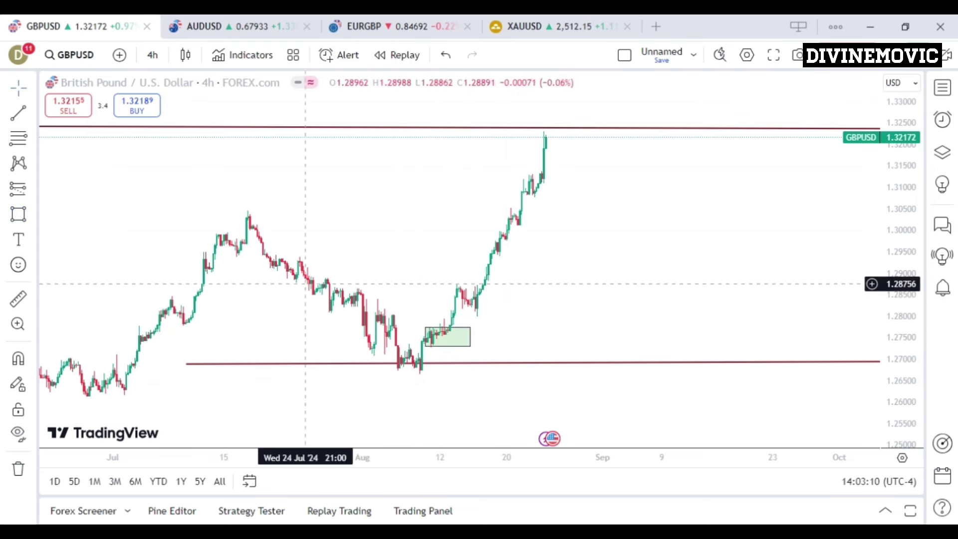
pyautogui.click(18, 215)
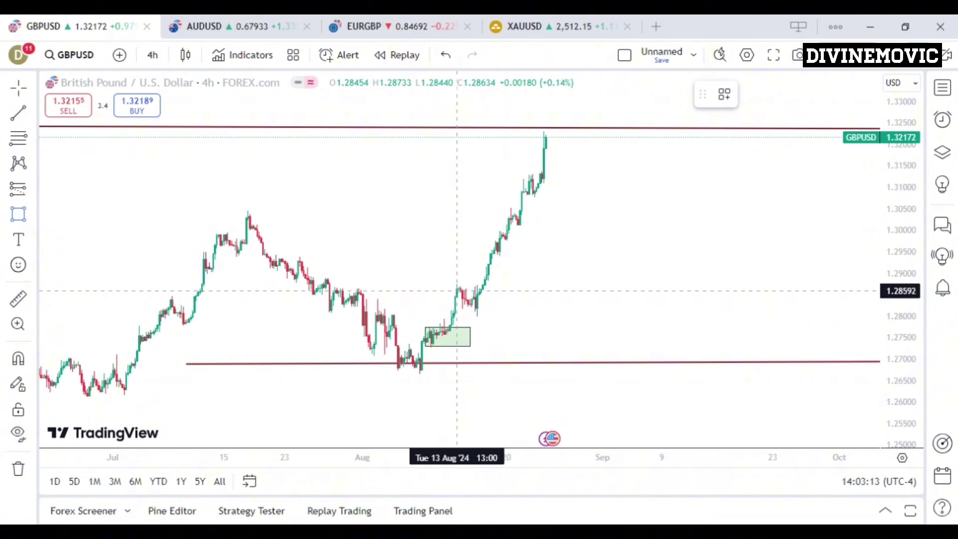
pyautogui.moveTo(457, 290); pyautogui.dragTo(515, 311)
pyautogui.click(417, 287)
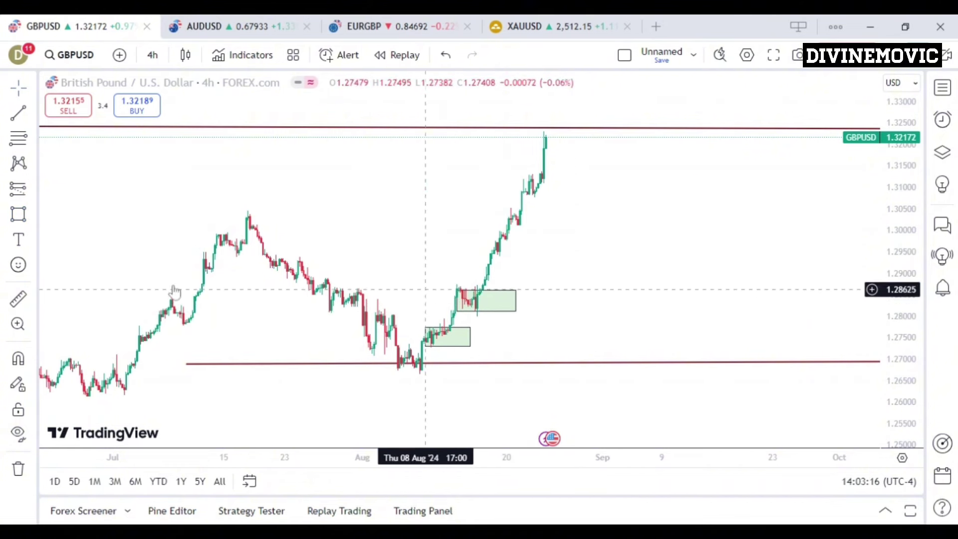
# - Draw a taller 1.2940–1.3045 zone and a fourth zone just below the latest high
pyautogui.click(20, 221)
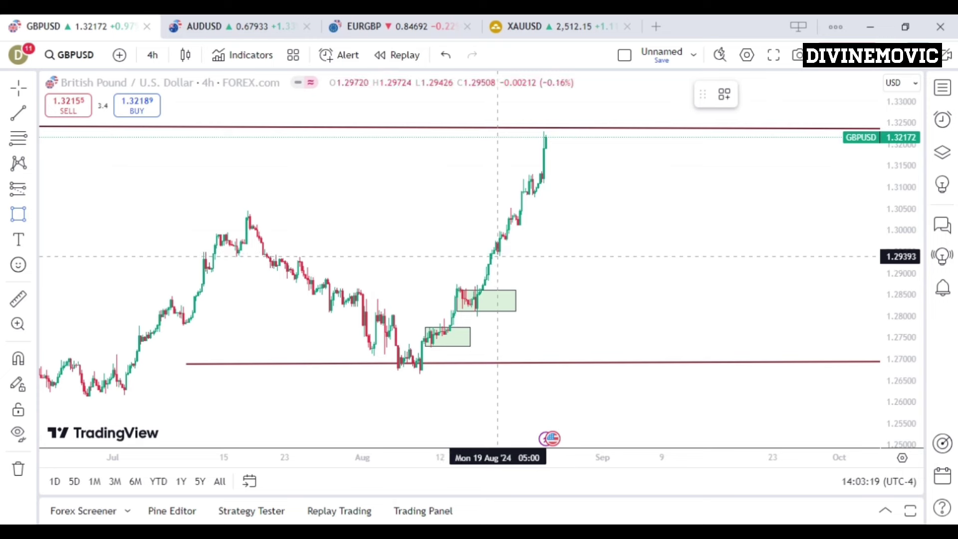
pyautogui.moveTo(497, 256); pyautogui.dragTo(553, 210)
pyautogui.click(374, 213)
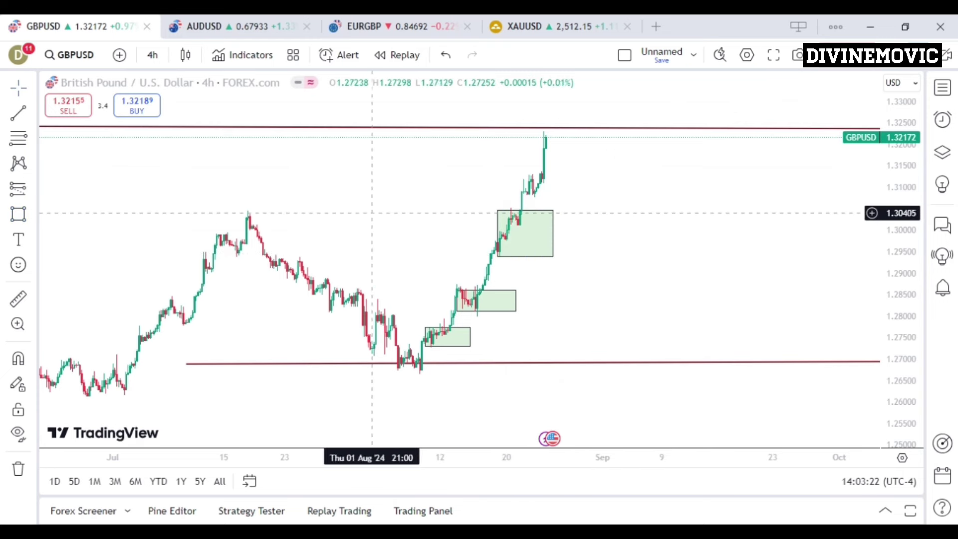
pyautogui.click(31, 215)
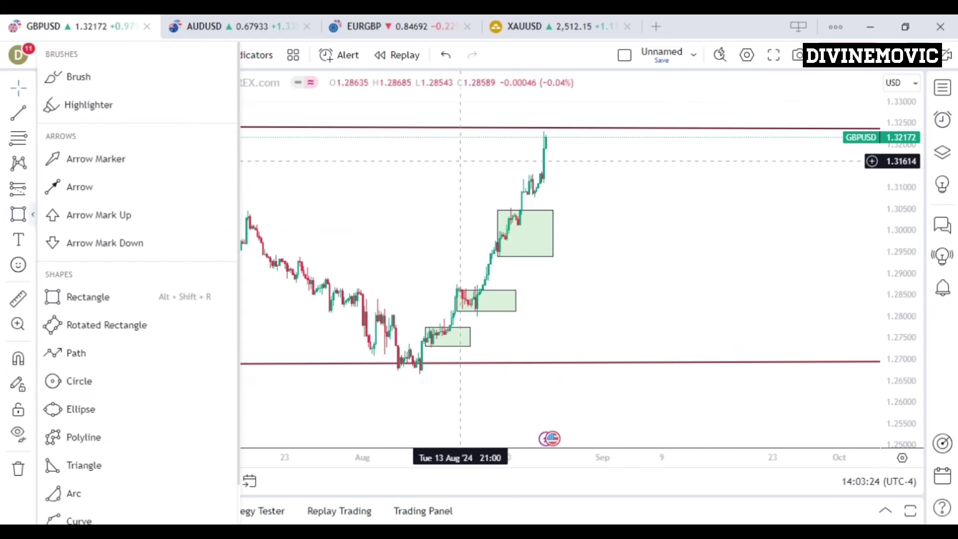
pyautogui.click(95, 296)
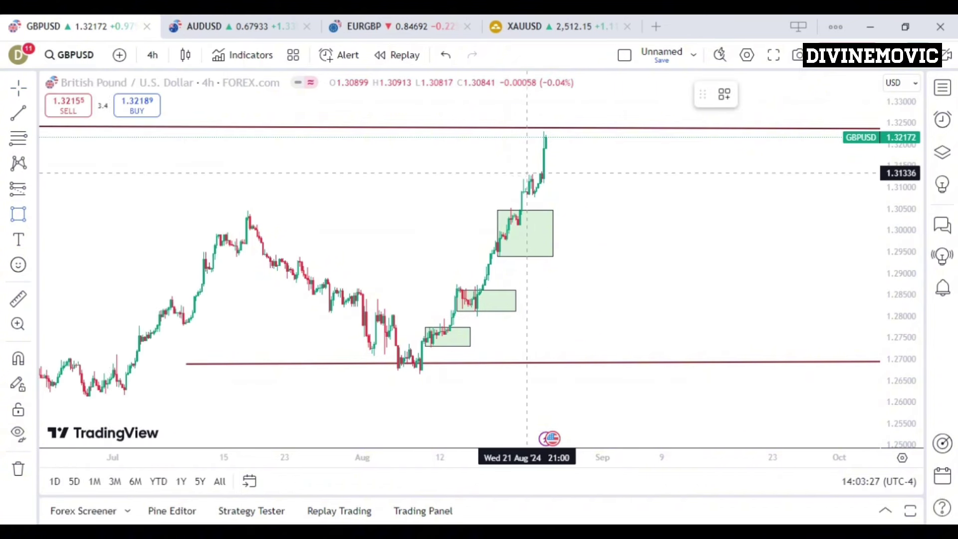
pyautogui.moveTo(526, 170); pyautogui.dragTo(578, 196)
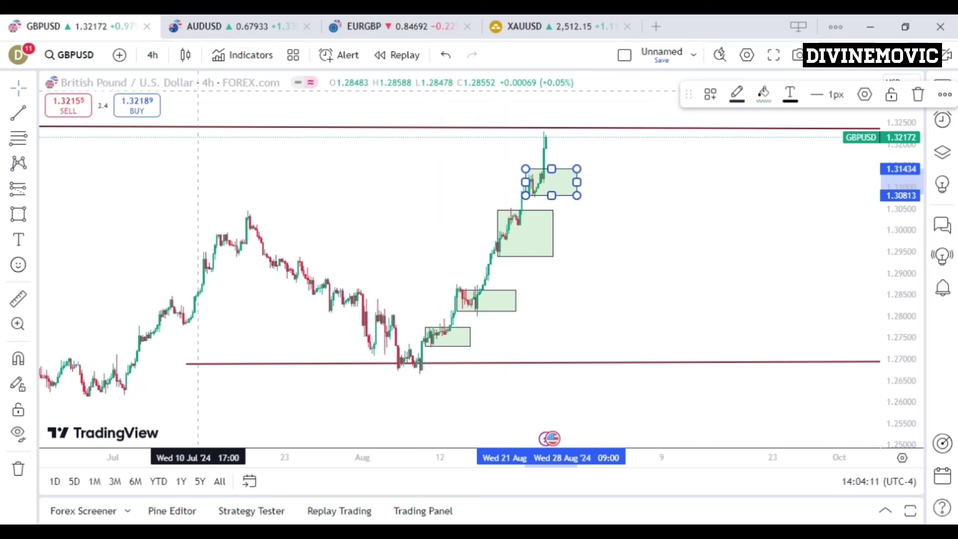
# - Switch to 1-hour candles and pan until the four green zones are visible
pyautogui.click(153, 56)
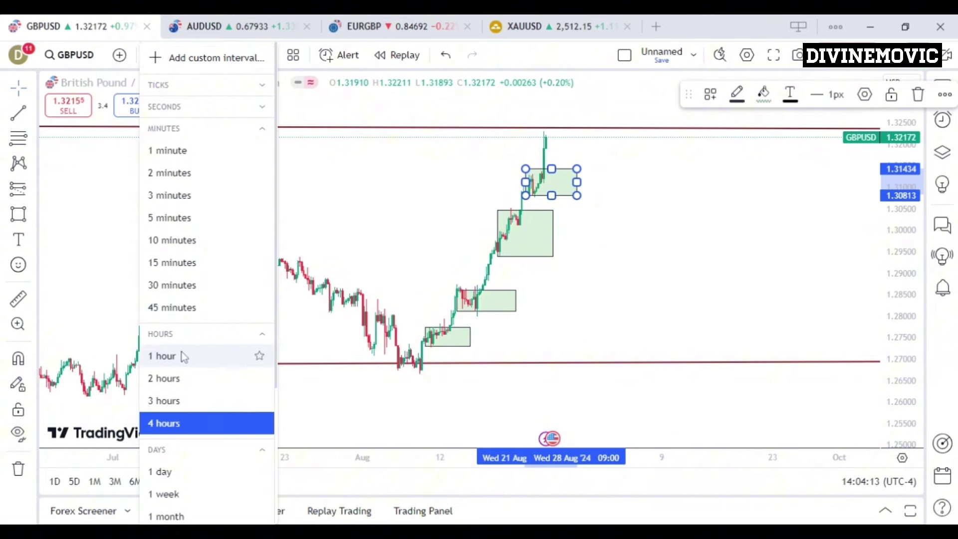
pyautogui.click(164, 356)
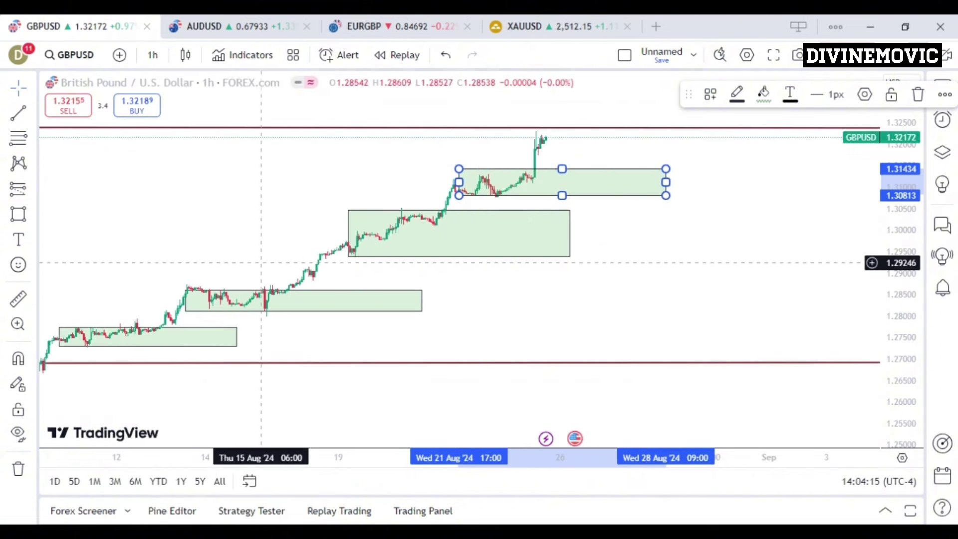
pyautogui.moveTo(221, 234); pyautogui.dragTo(392, 235)
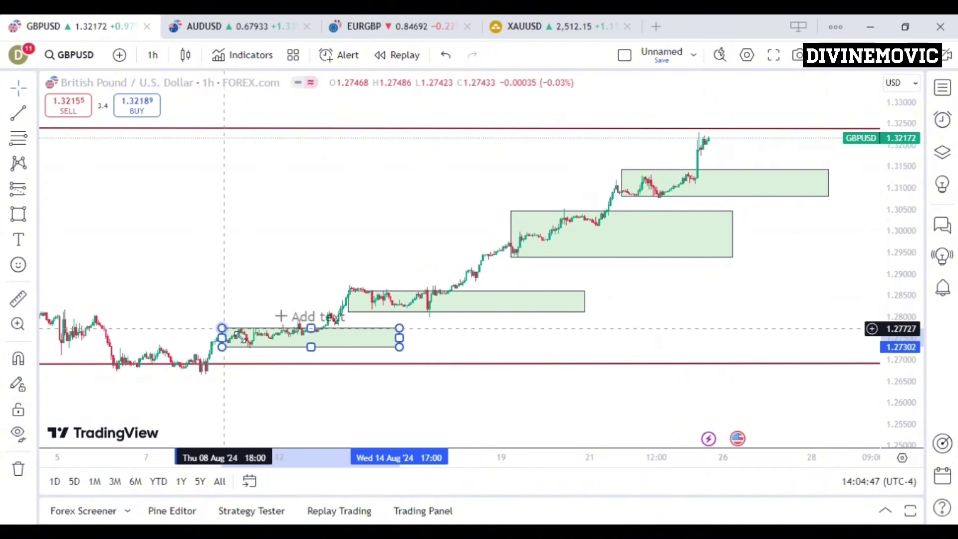
# - Narrow the lowest green zone to a thin strip and reshape the second to 1.2799–1.2835
pyautogui.moveTo(221, 328)
pyautogui.mouseDown()
pyautogui.moveTo(246, 341)
pyautogui.moveTo(248, 328)
pyautogui.moveTo(273, 329)
pyautogui.moveTo(273, 344)
pyautogui.moveTo(278, 336)
pyautogui.mouseUp()
pyautogui.click(275, 285)
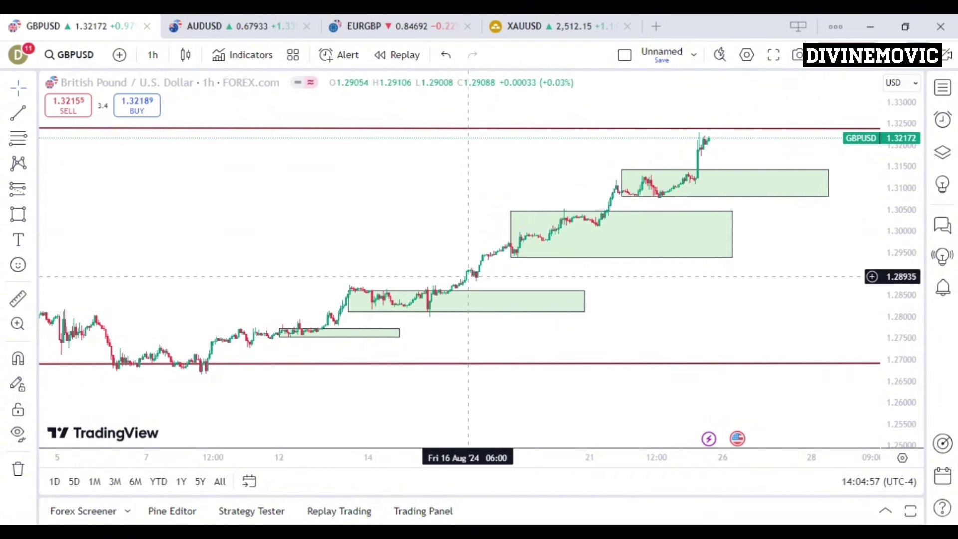
pyautogui.click(354, 300)
pyautogui.moveTo(350, 291)
pyautogui.mouseDown()
pyautogui.moveTo(419, 303)
pyautogui.moveTo(425, 317)
pyautogui.mouseUp()
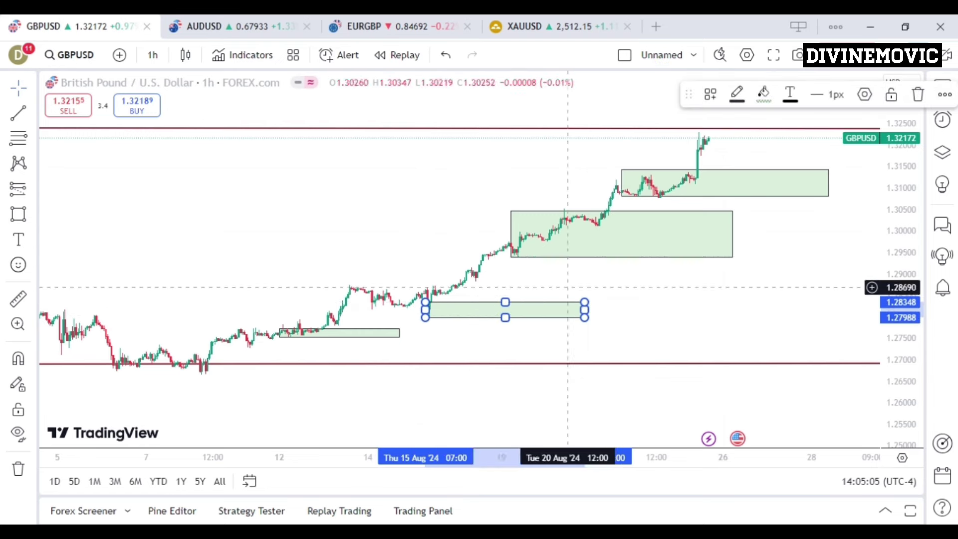
pyautogui.moveTo(510, 257)
pyautogui.mouseDown()
pyautogui.moveTo(525, 216)
pyautogui.moveTo(547, 225)
pyautogui.mouseUp()
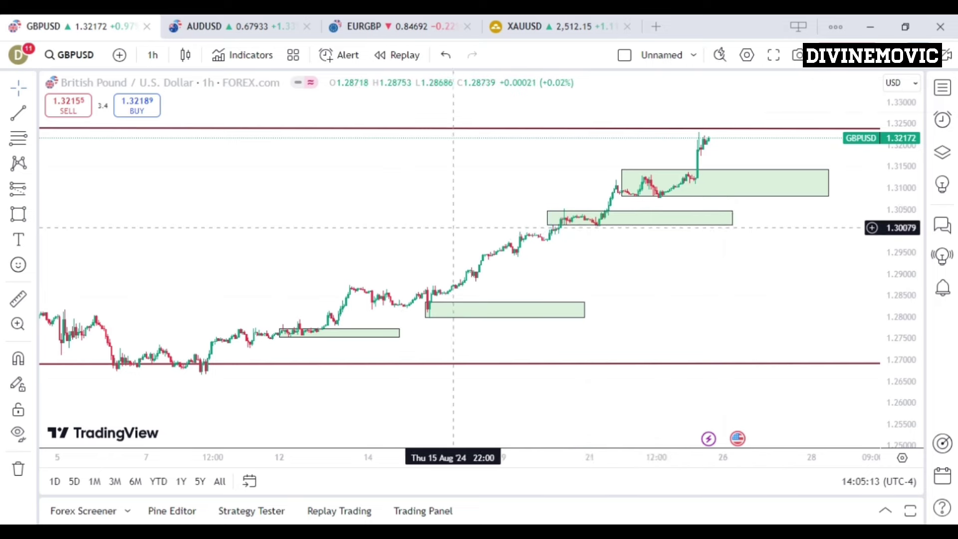
# - Move the two upper zones' left edges later to their breakout bases and enlarge the candles
pyautogui.moveTo(444, 235); pyautogui.dragTo(323, 322)
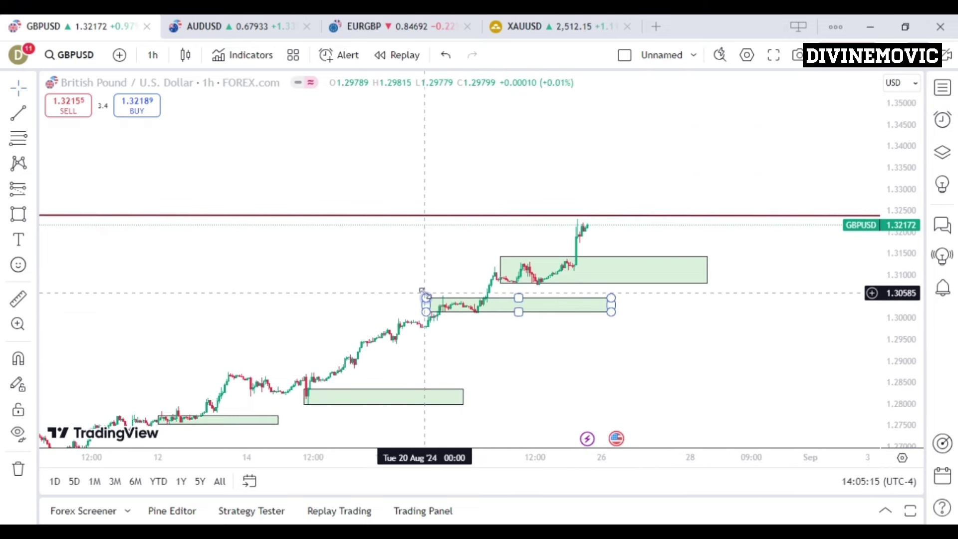
pyautogui.moveTo(425, 293); pyautogui.dragTo(439, 295)
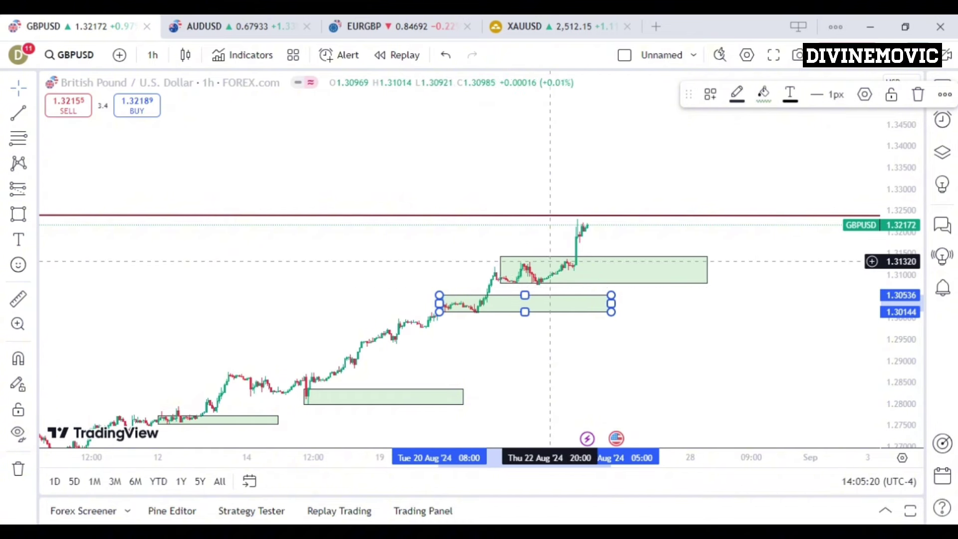
pyautogui.click(501, 256)
pyautogui.moveTo(500, 283); pyautogui.dragTo(566, 272)
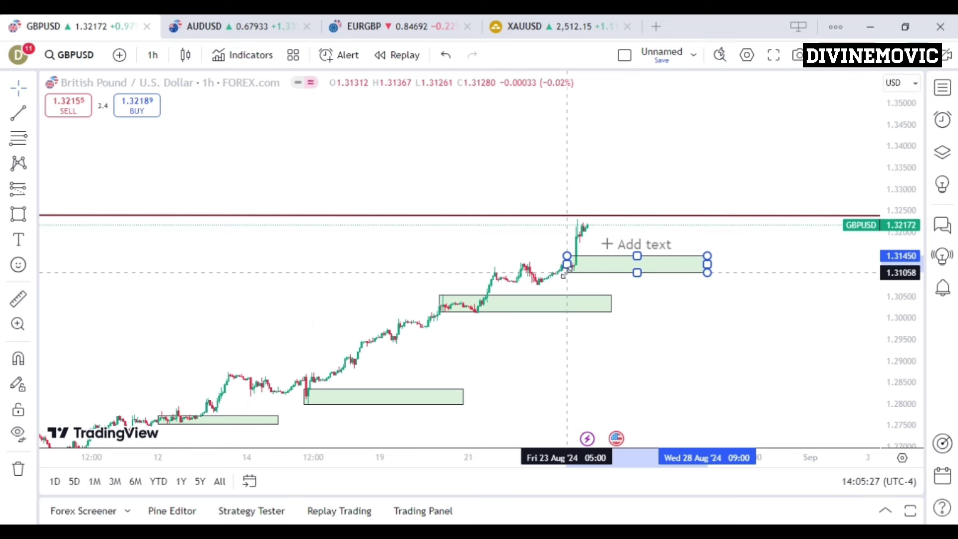
pyautogui.click(664, 362)
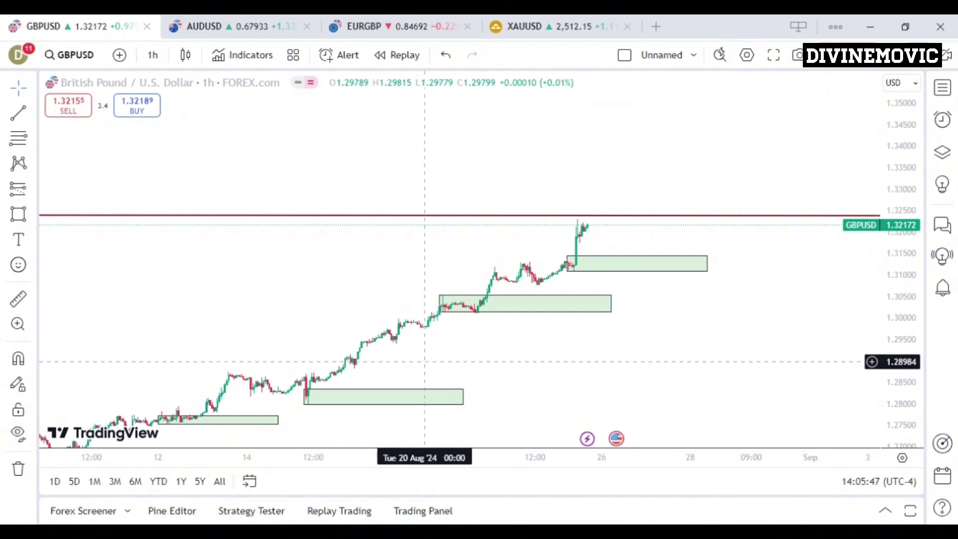
pyautogui.moveTo(907, 385); pyautogui.dragTo(899, 319)
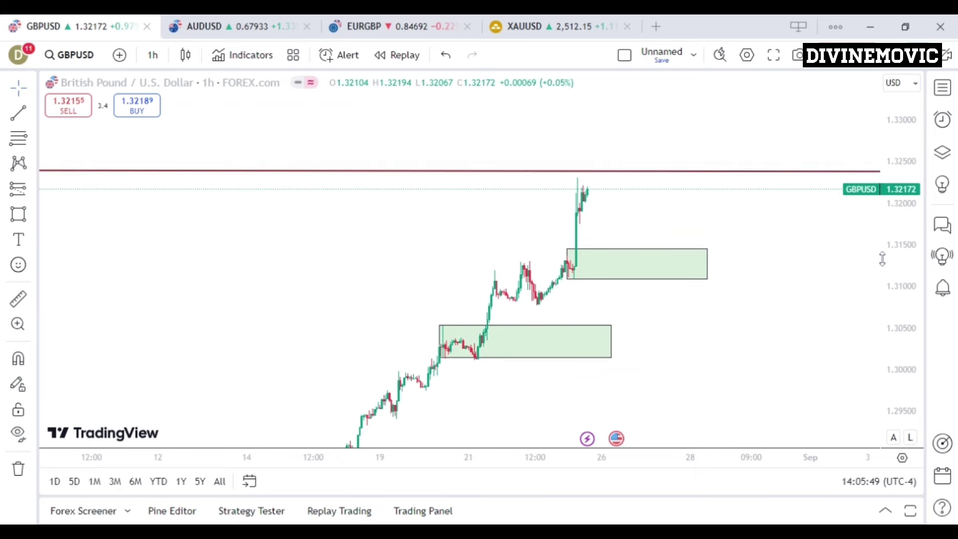
# - Draw a short line under the 1.3078 swing low and extend the 1.30144–1.30536 zone right
pyautogui.click(24, 114)
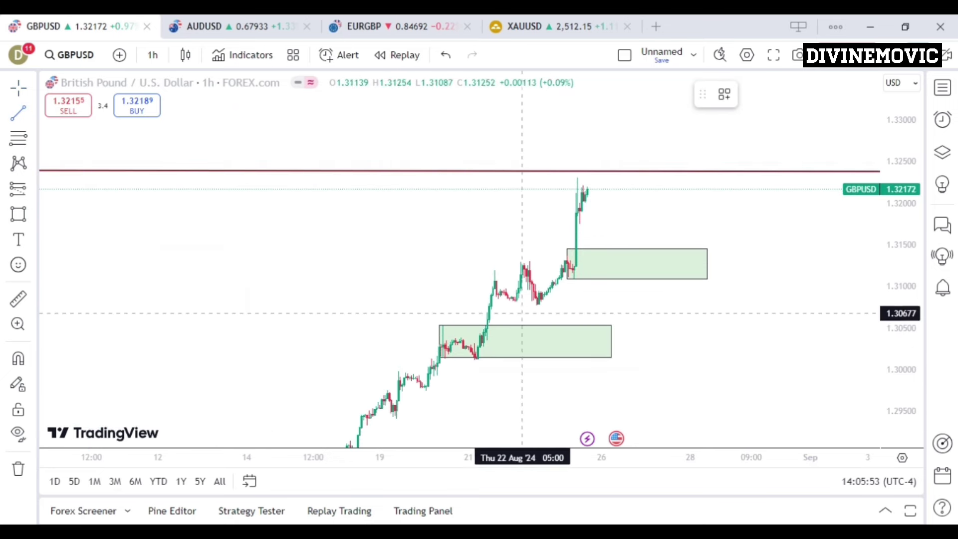
pyautogui.click(506, 305)
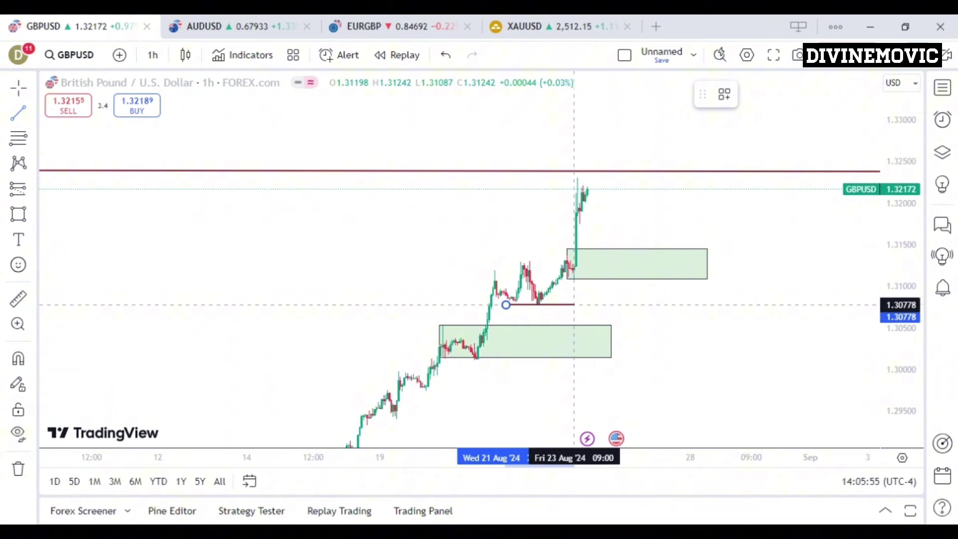
pyautogui.click(574, 305)
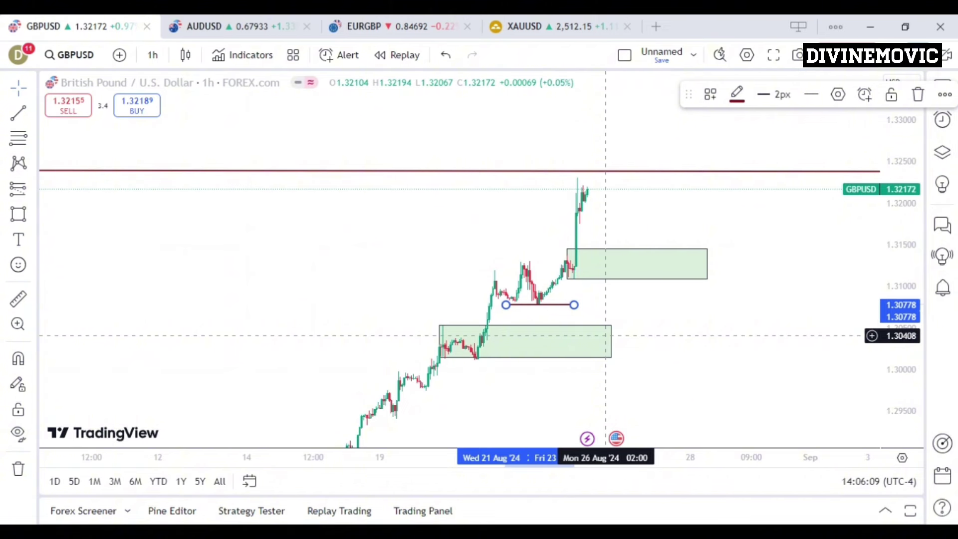
pyautogui.click(610, 339)
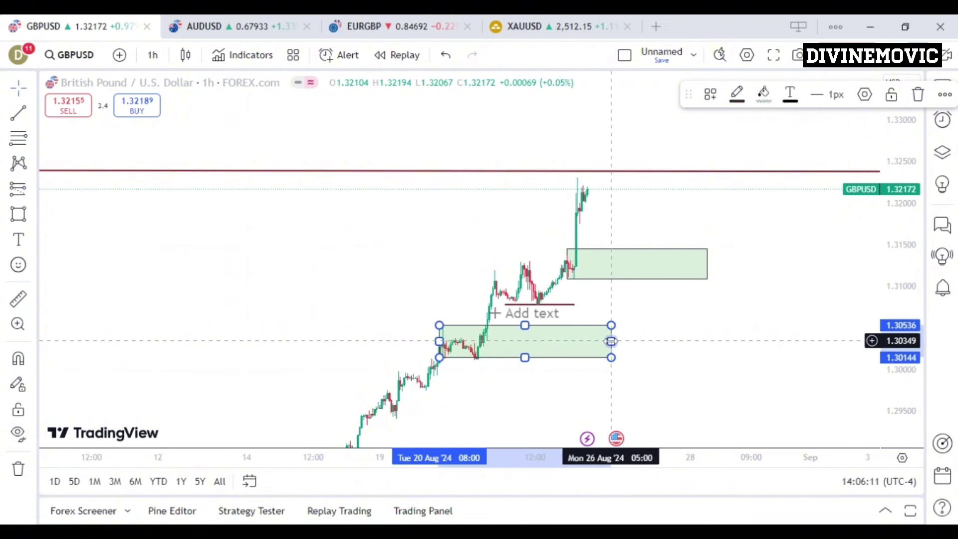
pyautogui.moveTo(610, 341); pyautogui.dragTo(781, 341)
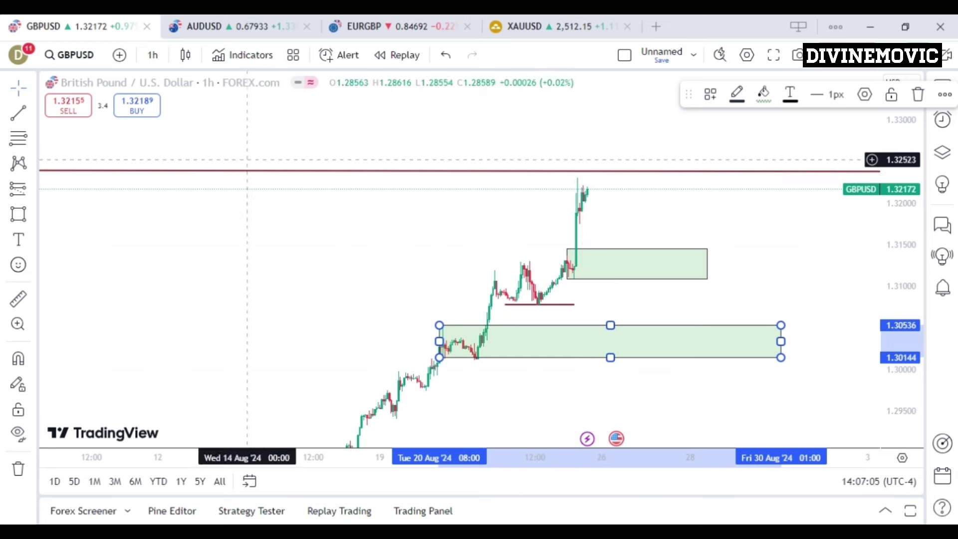
# - Place a GBPUSD short at 1.32237 with target 1.30660 and stop 1.32633, giving 3.98 risk/reward
pyautogui.click(31, 188)
pyautogui.click(86, 173)
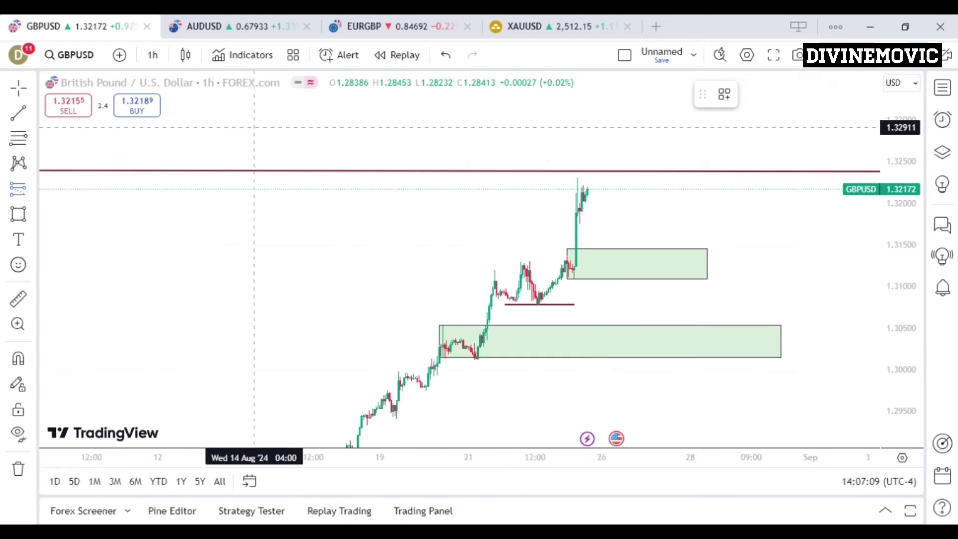
pyautogui.click(617, 183)
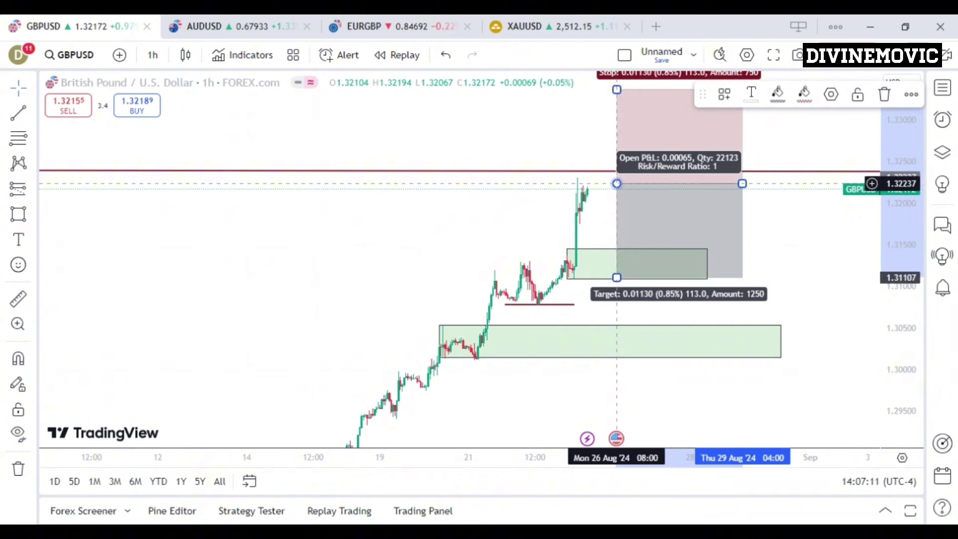
pyautogui.moveTo(617, 278); pyautogui.dragTo(622, 314)
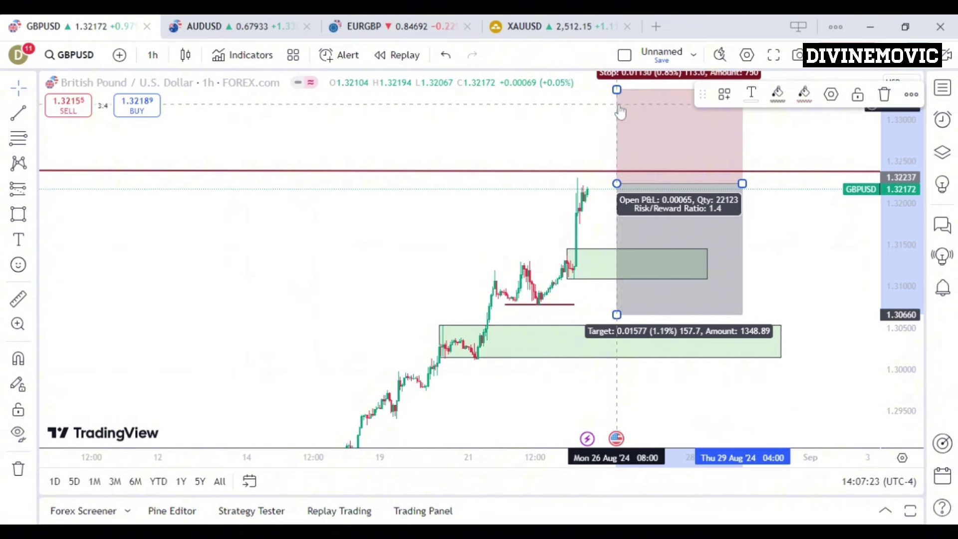
pyautogui.click(581, 139)
pyautogui.click(617, 110)
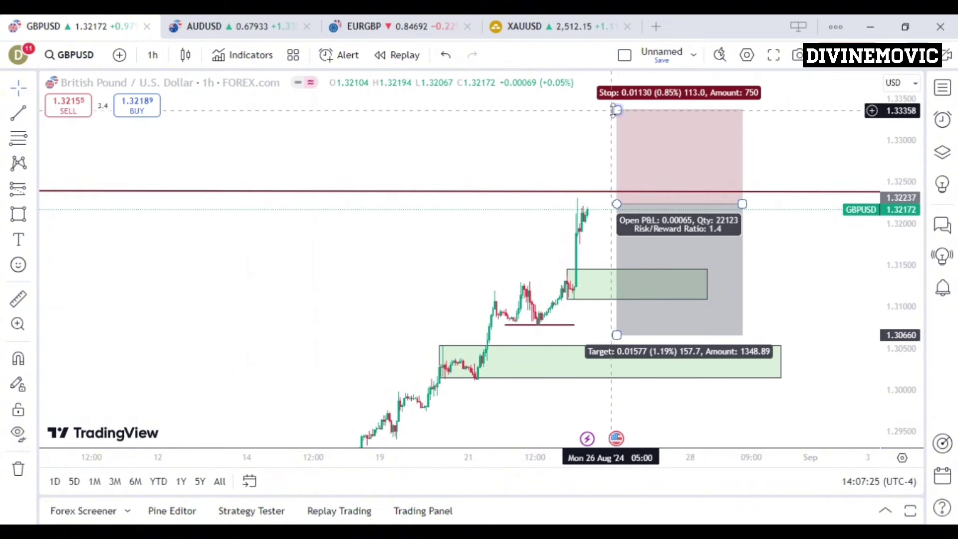
pyautogui.moveTo(617, 110); pyautogui.dragTo(628, 173)
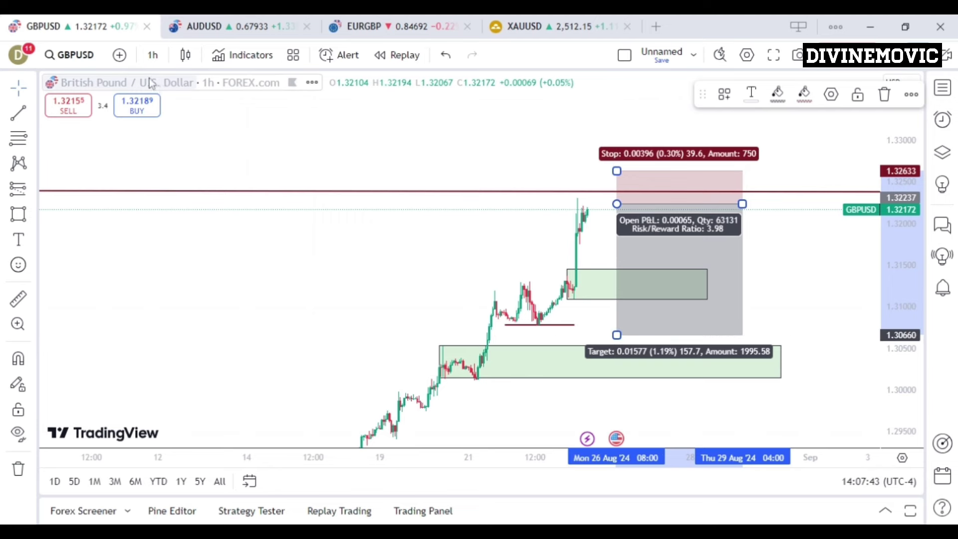
# - Switch the GBPUSD chart to 5-minute candles, pan toward recent bars and stretch the price scale
pyautogui.click(153, 56)
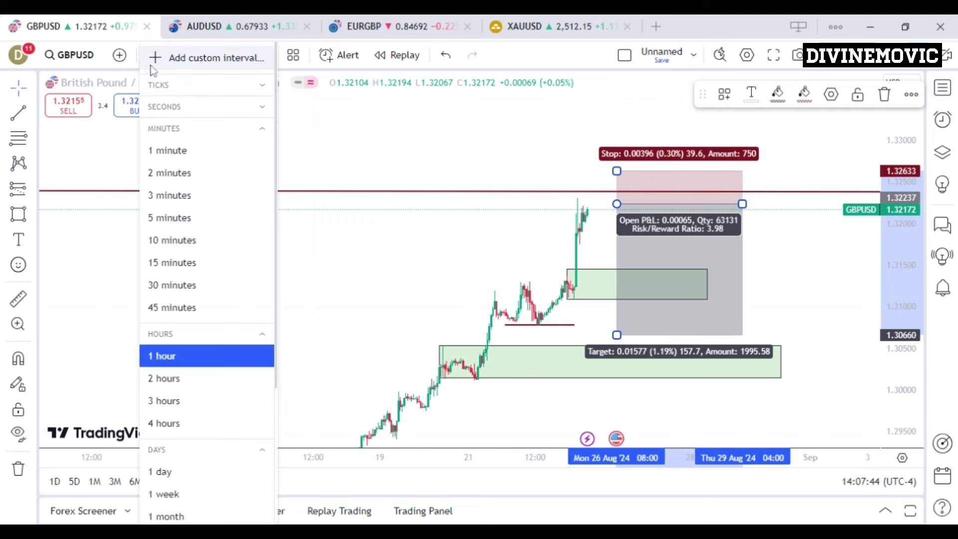
pyautogui.click(184, 218)
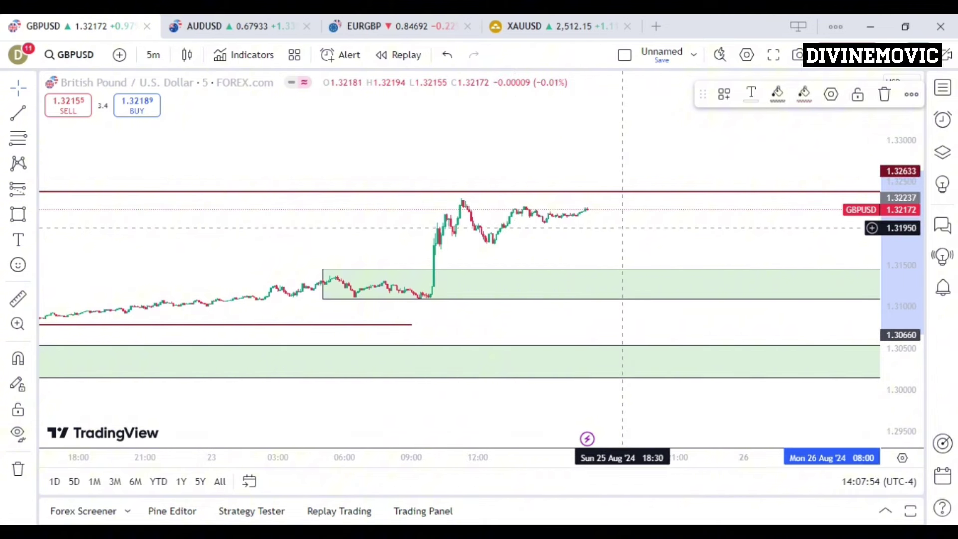
pyautogui.moveTo(587, 226); pyautogui.dragTo(499, 221)
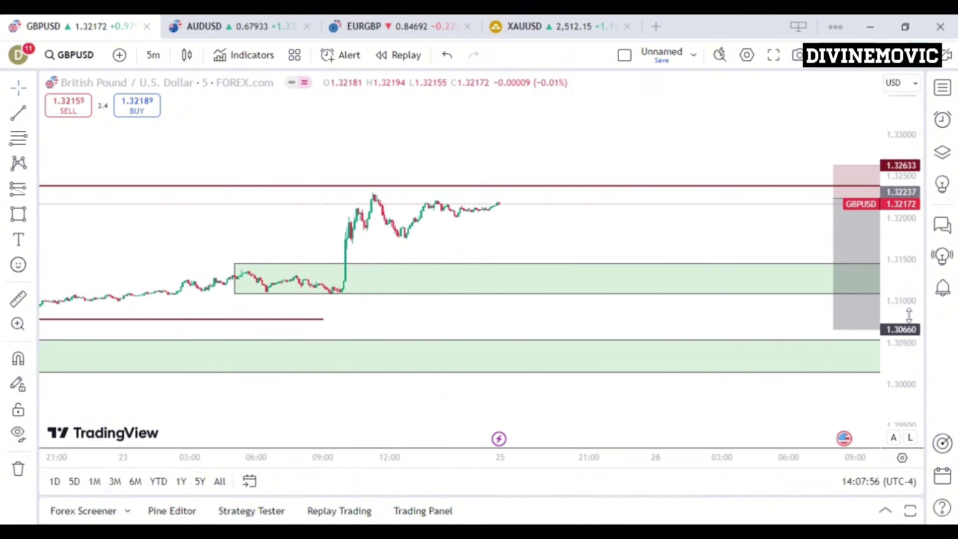
pyautogui.moveTo(909, 315); pyautogui.dragTo(906, 206)
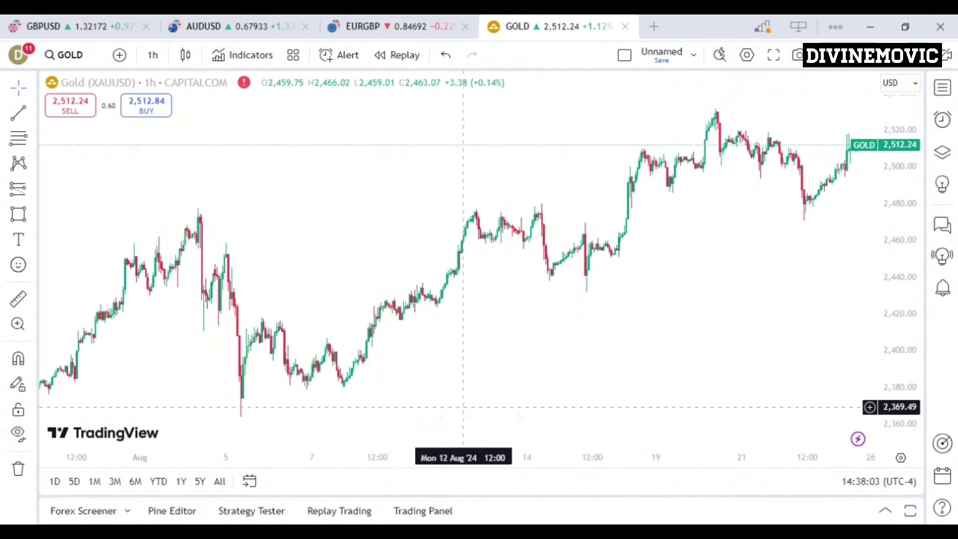
# - Switch the Gold chart to daily candles and zoom out to show earlier years
pyautogui.click(153, 56)
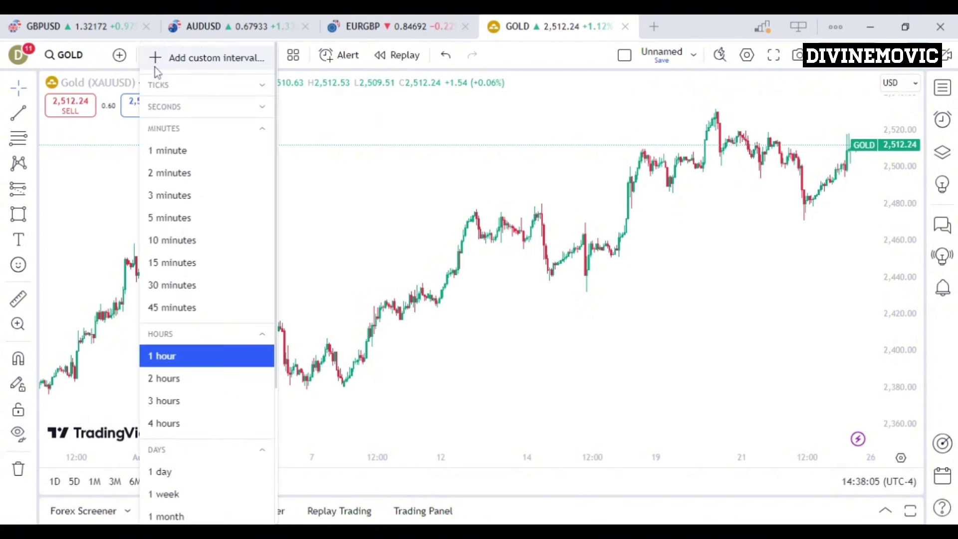
pyautogui.click(189, 474)
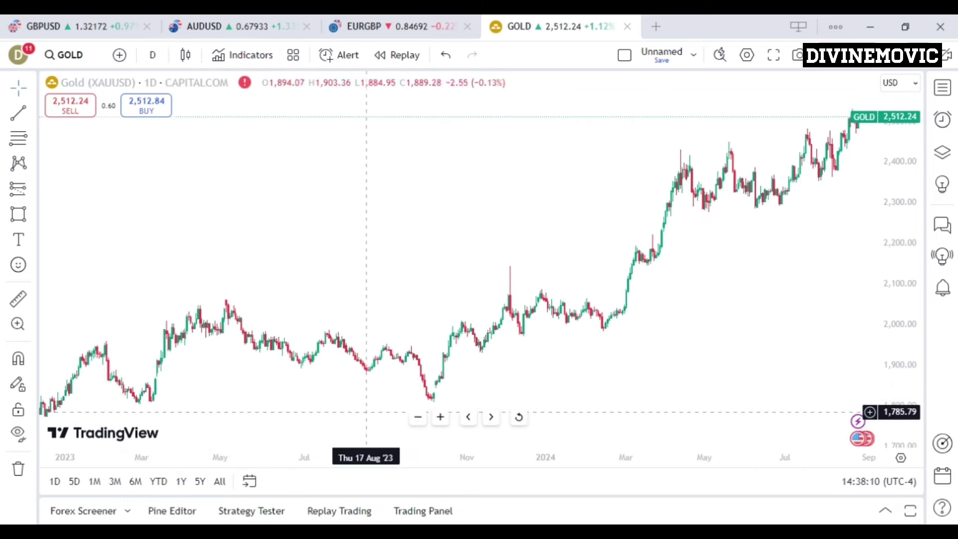
pyautogui.click(418, 417)
pyautogui.click(418, 417)
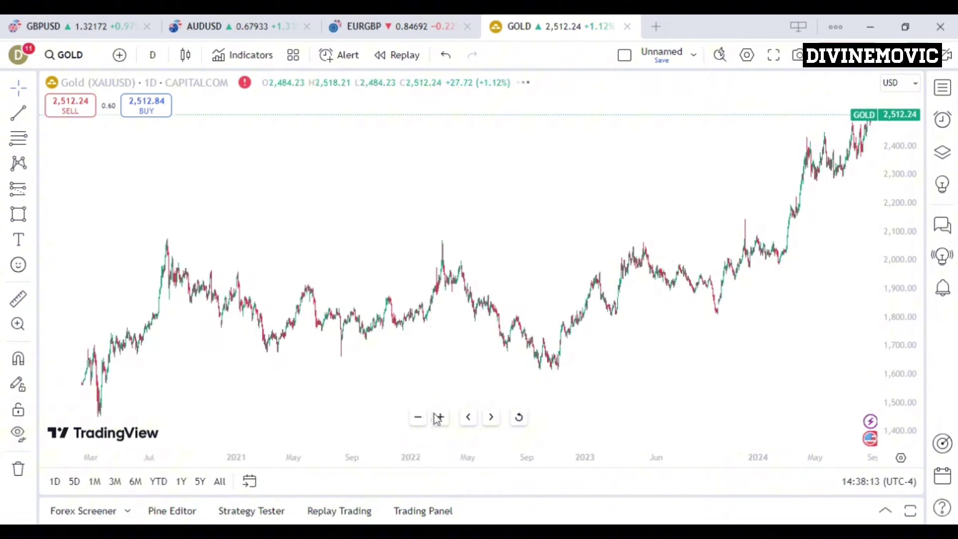
pyautogui.click(422, 422)
pyautogui.click(423, 422)
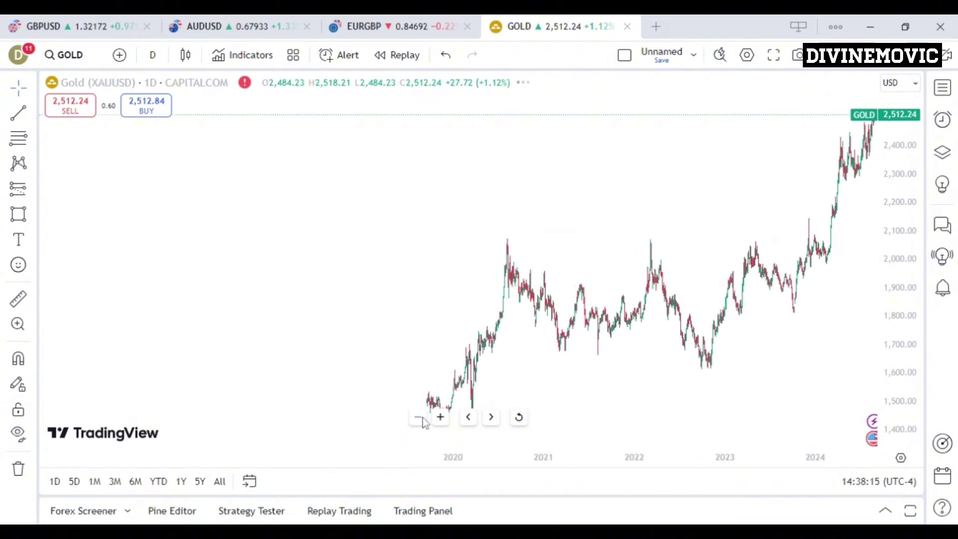
# - Frame the daily chart from 2018 onward with the price scale compressed to leave headroom
pyautogui.moveTo(912, 148); pyautogui.dragTo(919, 253)
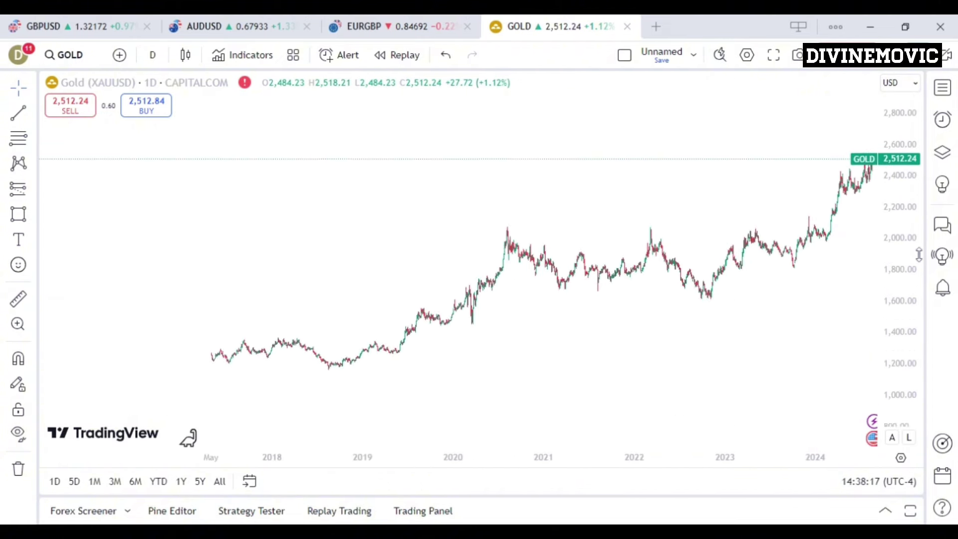
pyautogui.moveTo(571, 335); pyautogui.dragTo(493, 316)
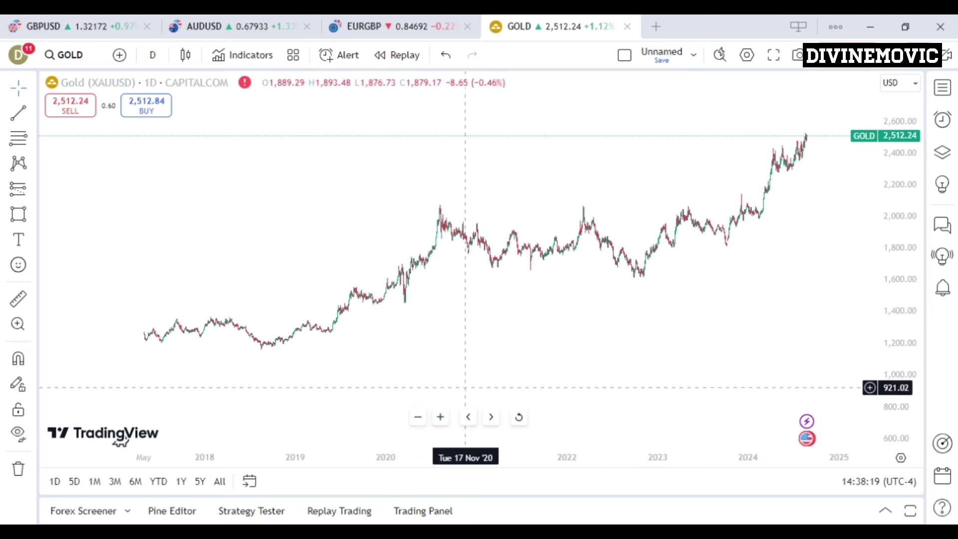
pyautogui.click(422, 422)
pyautogui.moveTo(904, 148); pyautogui.dragTo(915, 270)
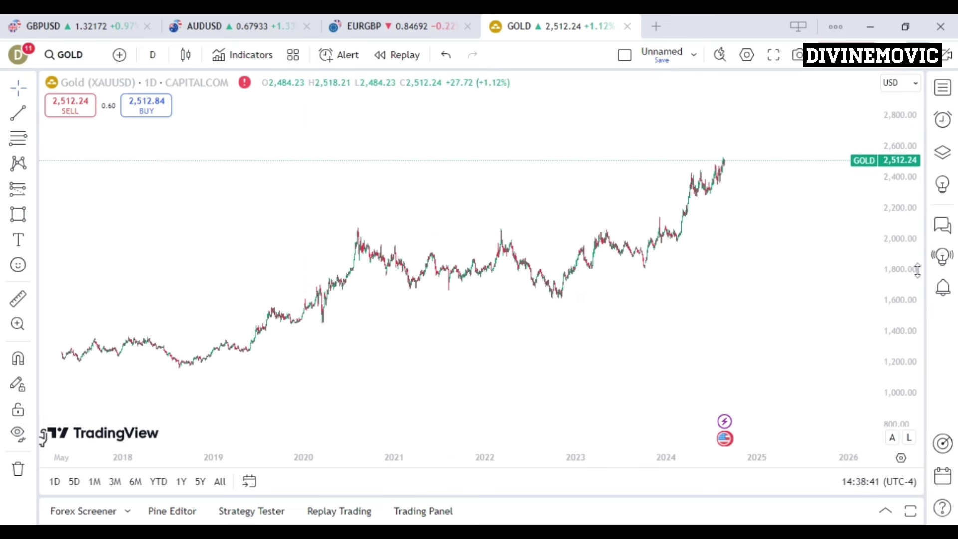
pyautogui.moveTo(909, 205); pyautogui.dragTo(907, 235)
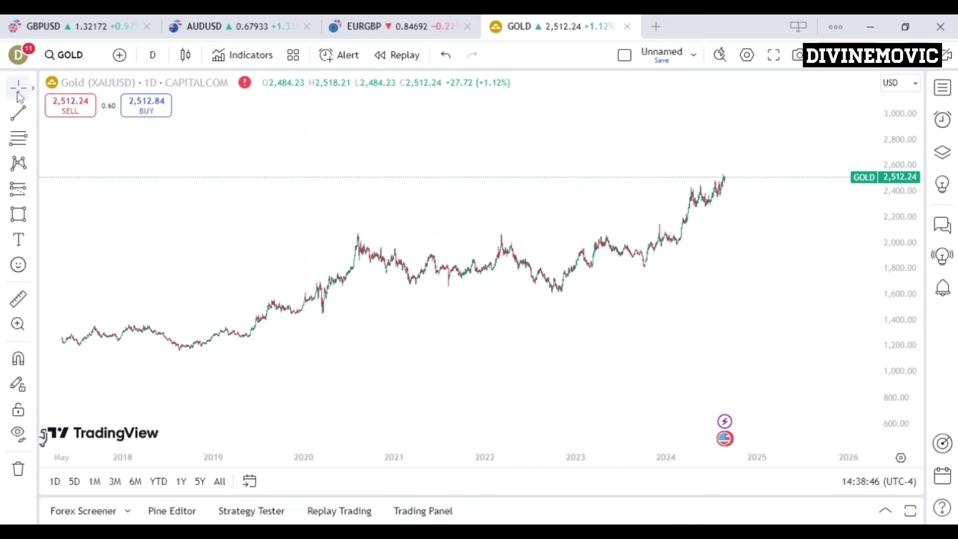
pyautogui.click(18, 112)
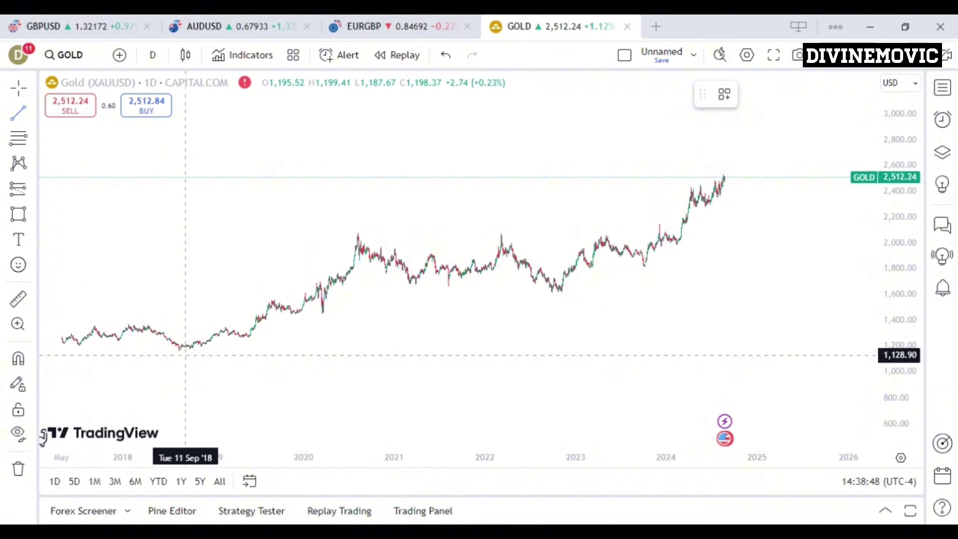
# - Draw a rising trend line from the late-2018 low through the 2022 lows into 2025
pyautogui.click(185, 355)
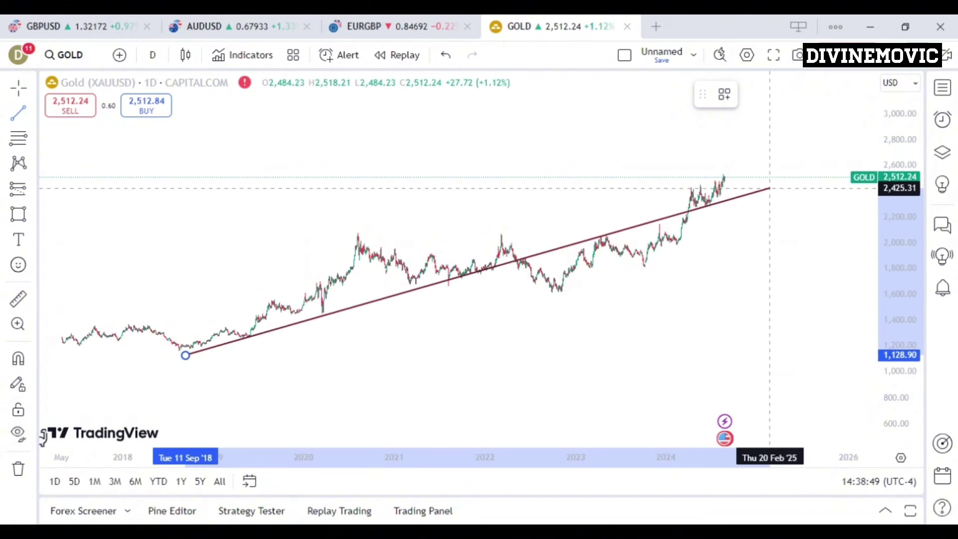
pyautogui.click(784, 190)
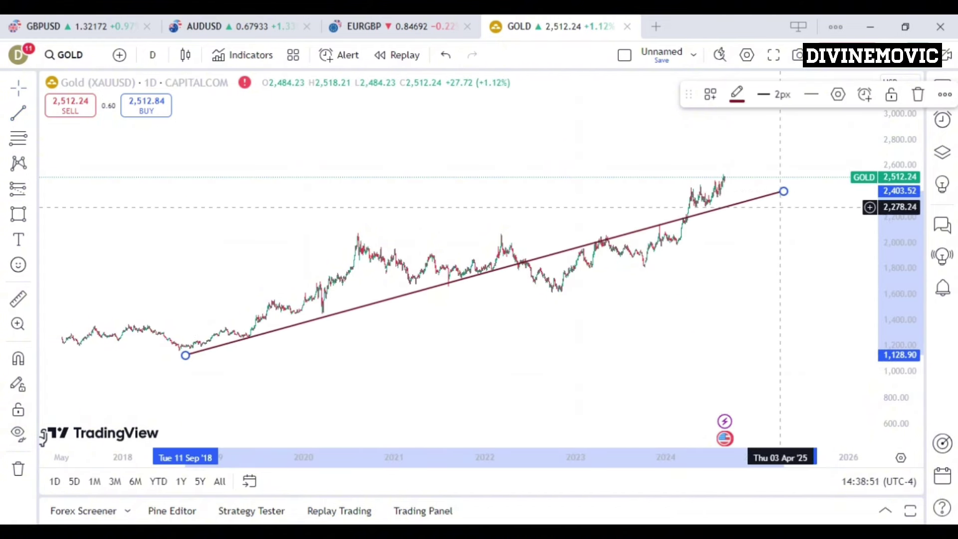
pyautogui.click(783, 270)
pyautogui.moveTo(897, 335); pyautogui.dragTo(879, 259)
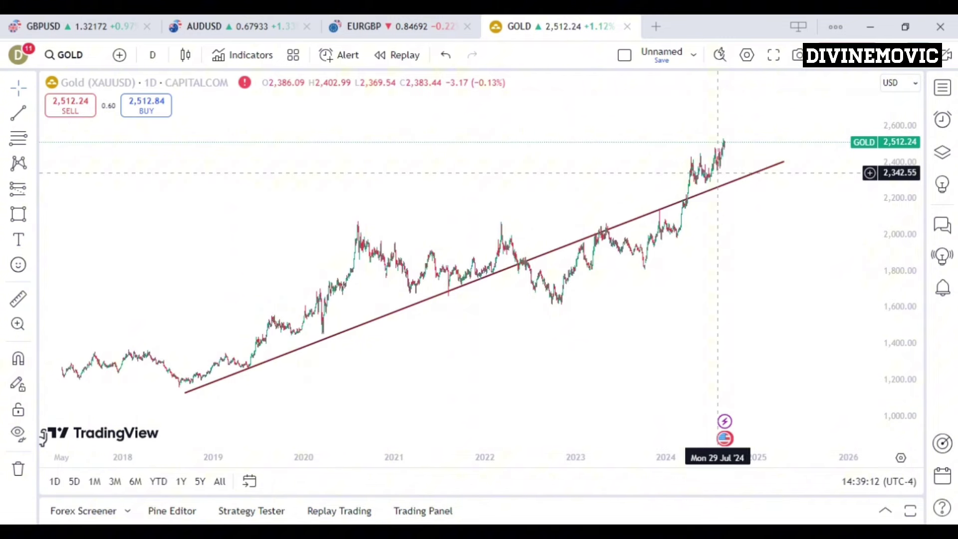
# - Draw a flat line near 2,220 from early 2024 into 2025
pyautogui.click(19, 117)
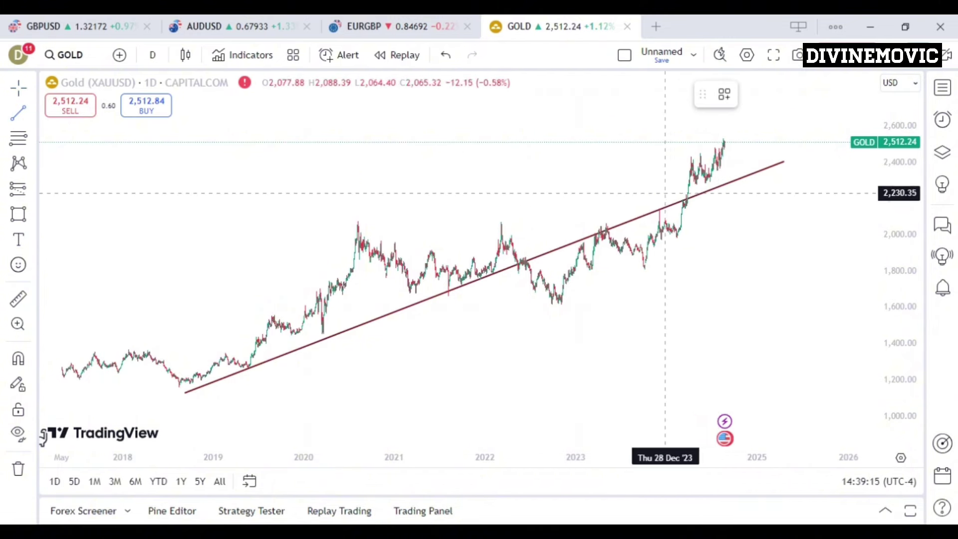
pyautogui.click(672, 195)
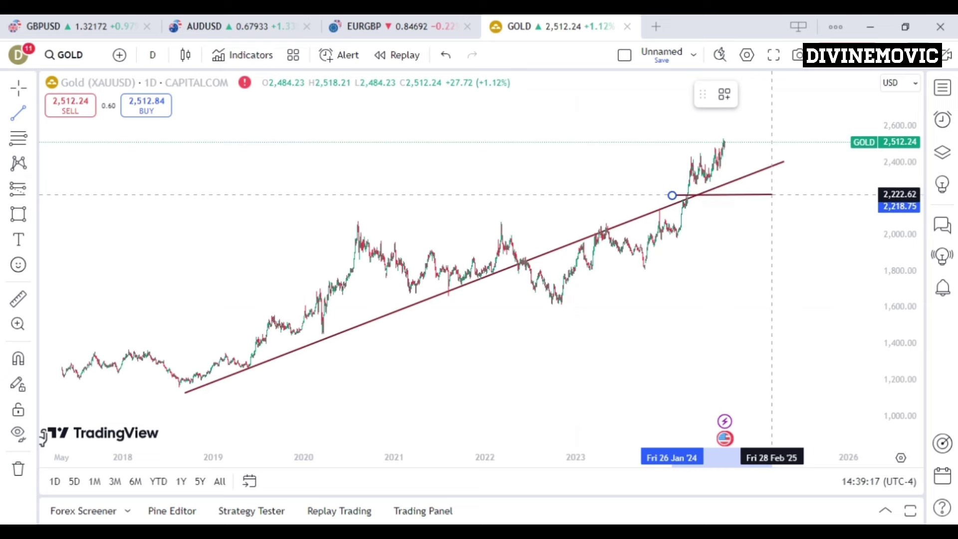
pyautogui.click(772, 194)
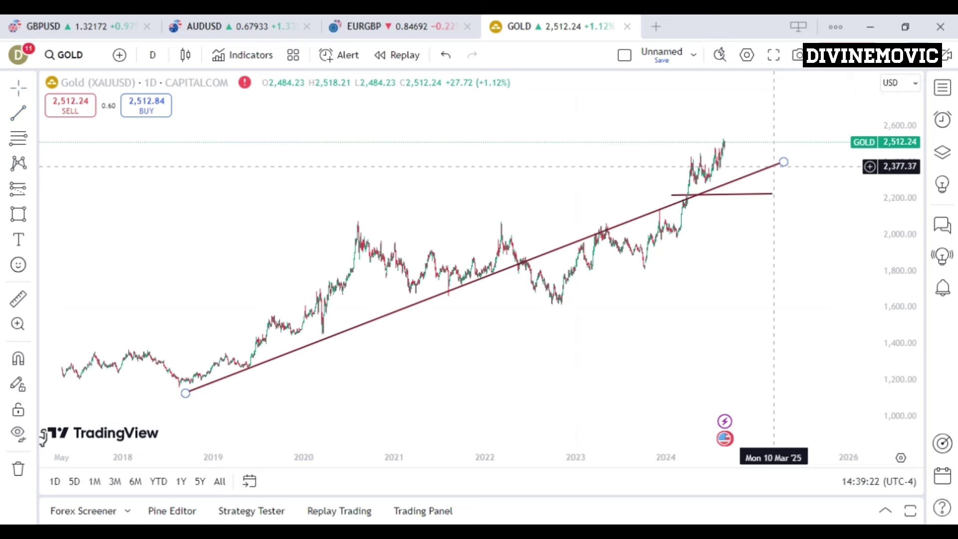
# - Delete the long diagonal trend line and bring the 2019–2024 candles into view
pyautogui.click(777, 170)
pyautogui.click(916, 94)
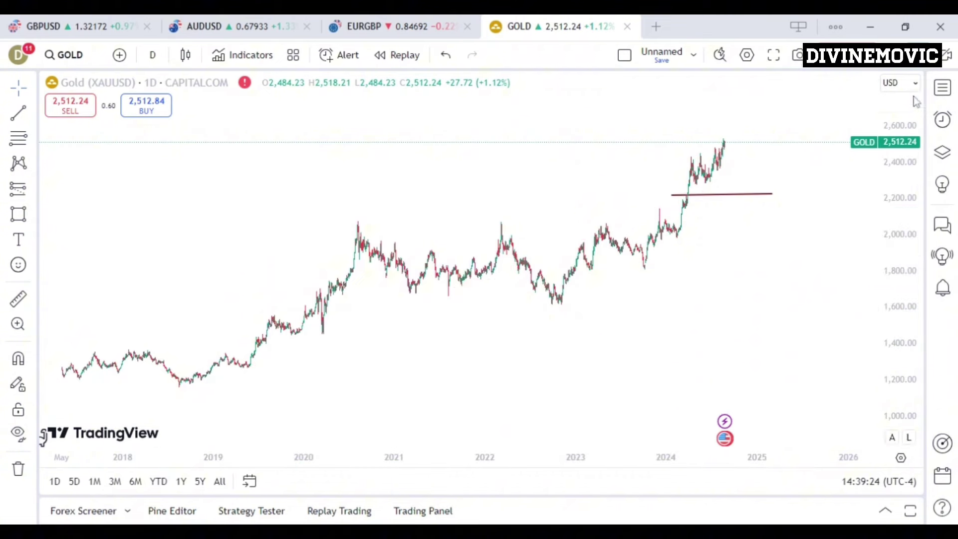
pyautogui.moveTo(801, 280); pyautogui.dragTo(627, 349)
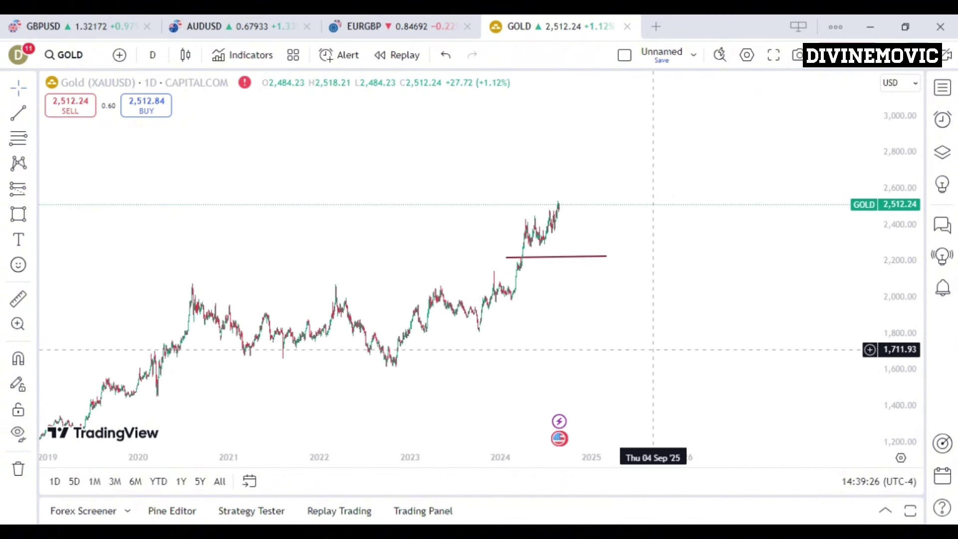
# - Draw a flat resistance line near 2,540 starting from the April 2024 high
pyautogui.click(15, 114)
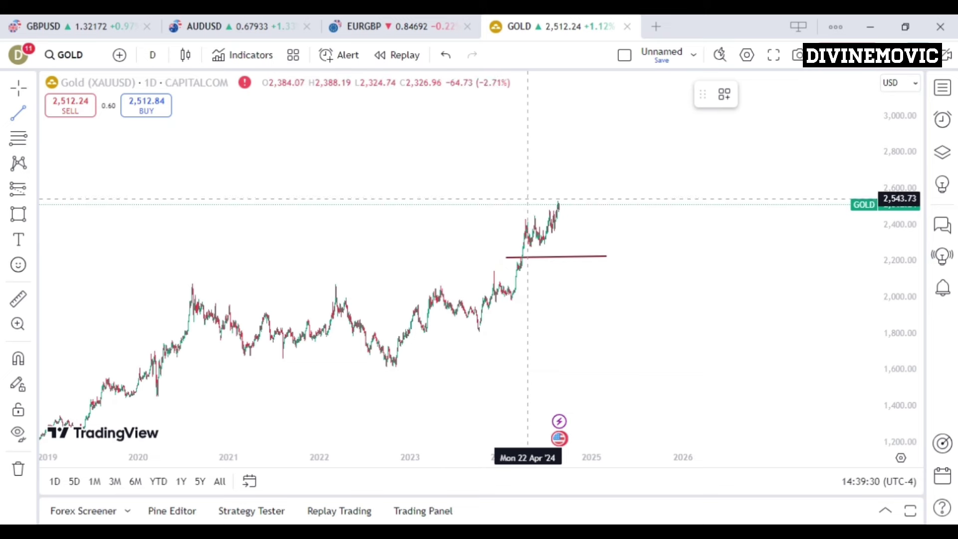
pyautogui.click(528, 199)
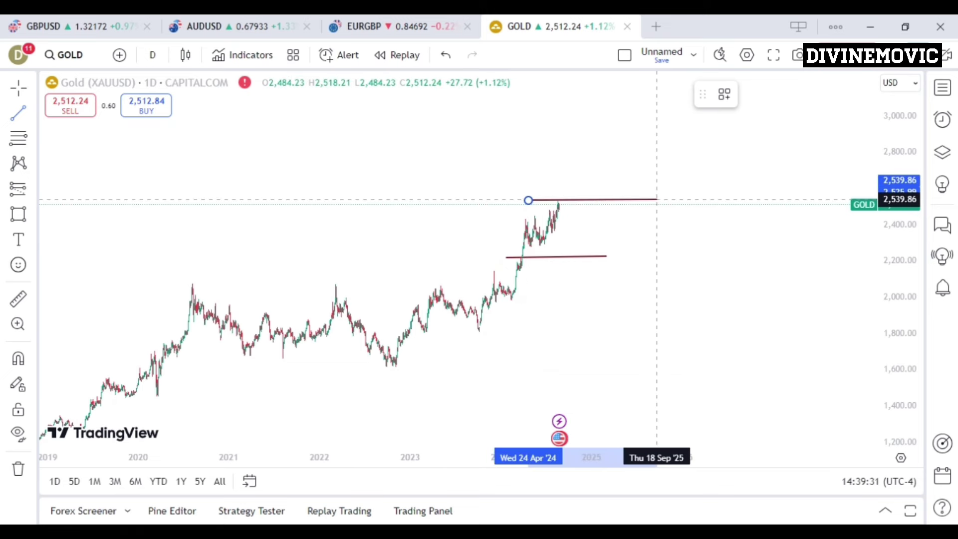
pyautogui.click(657, 200)
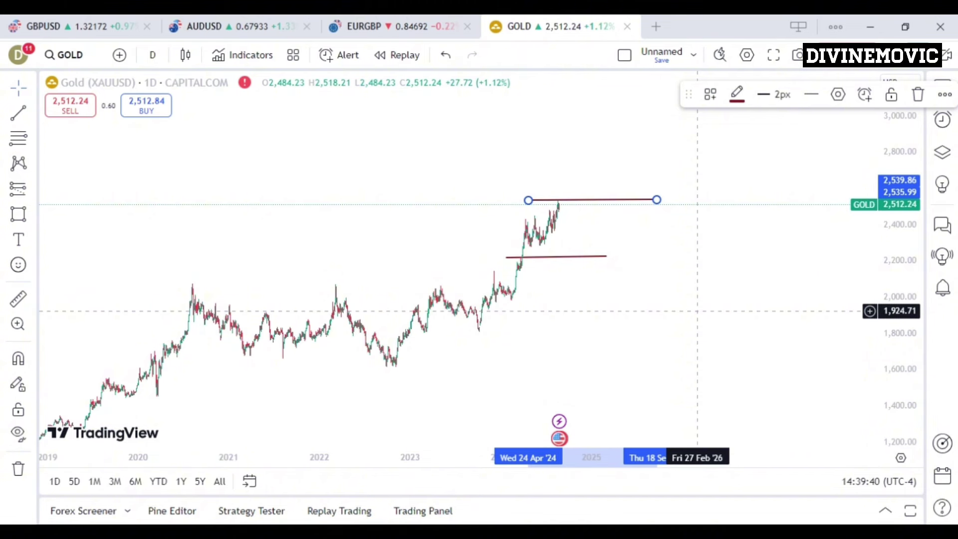
# - Reset the chart view and pan to show February through October
pyautogui.moveTo(546, 396)
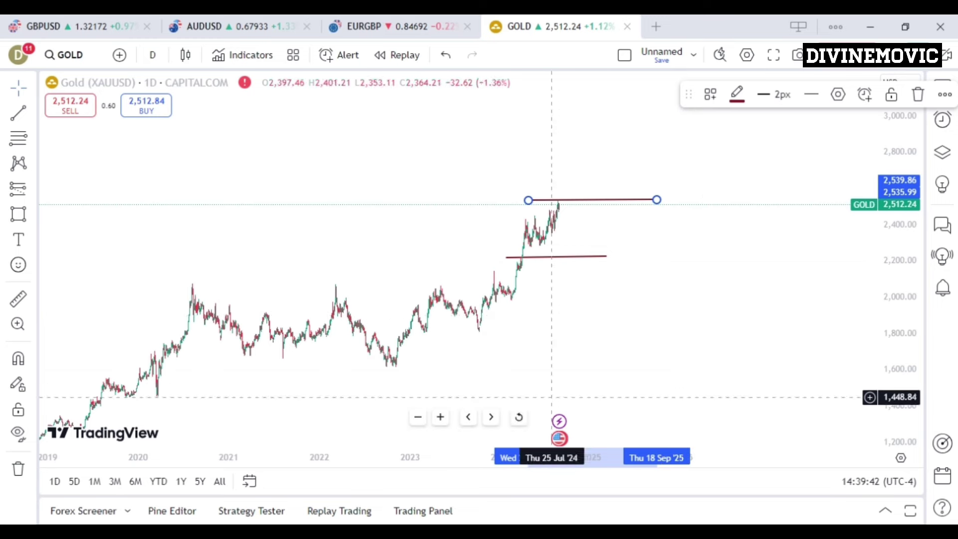
pyautogui.click(519, 417)
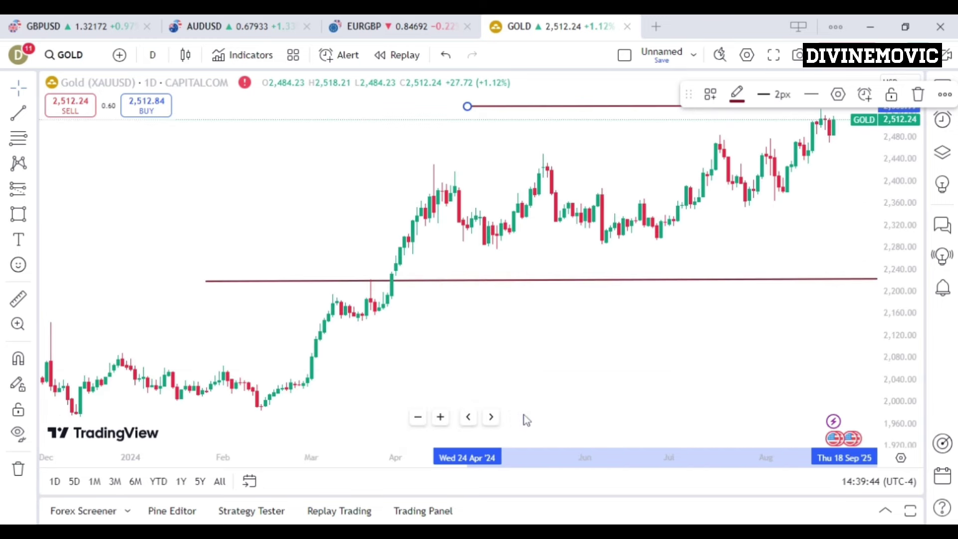
pyautogui.moveTo(605, 354); pyautogui.dragTo(451, 423)
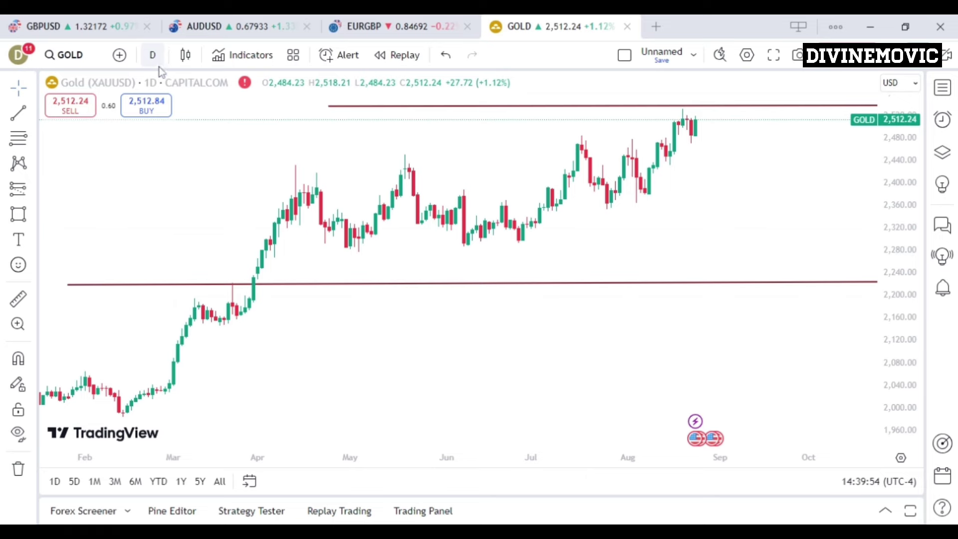
# - Switch the Gold chart to 4-hour candles and zoom out to cover May through August
pyautogui.click(153, 55)
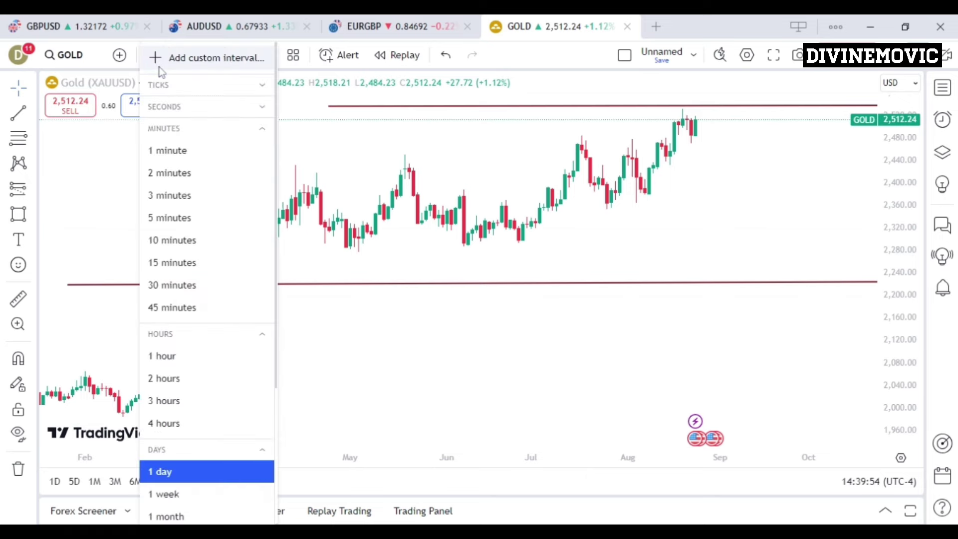
pyautogui.click(189, 422)
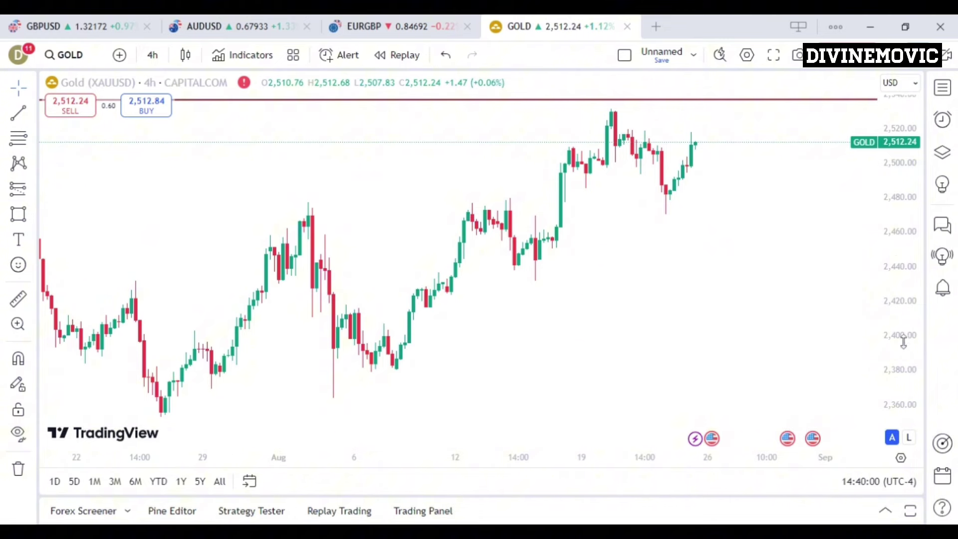
pyautogui.scroll(-3, 896, 263)
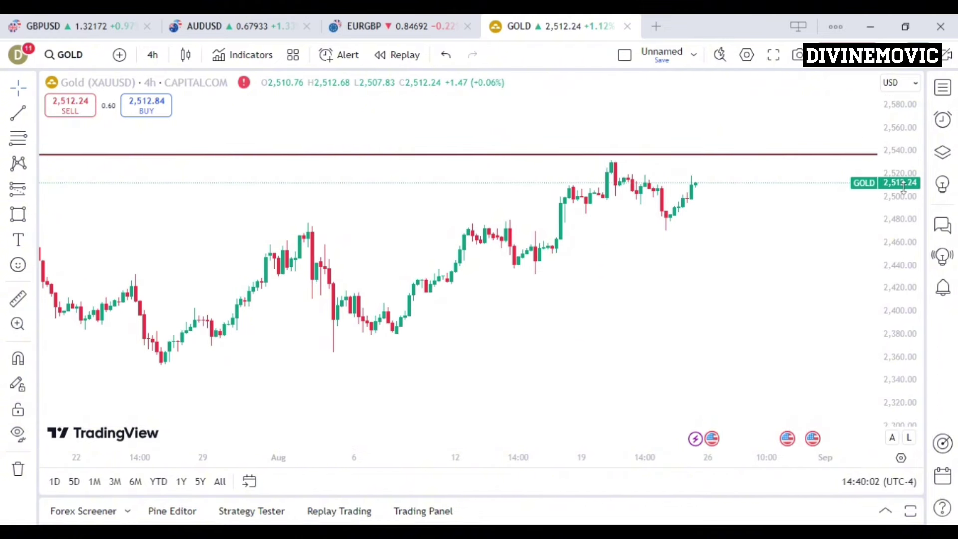
pyautogui.scroll(-1, 910, 242)
pyautogui.moveTo(331, 364); pyautogui.dragTo(494, 318)
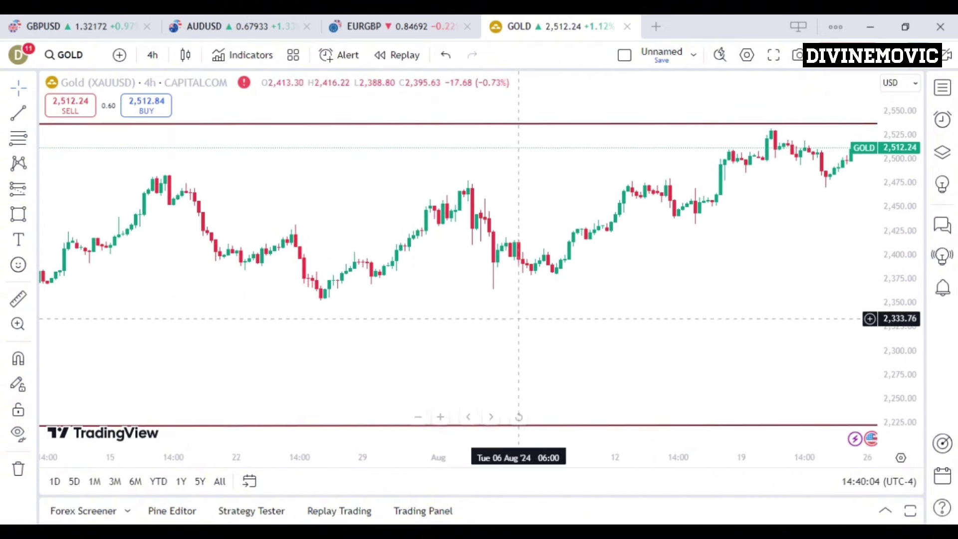
pyautogui.click(418, 417)
pyautogui.click(418, 417)
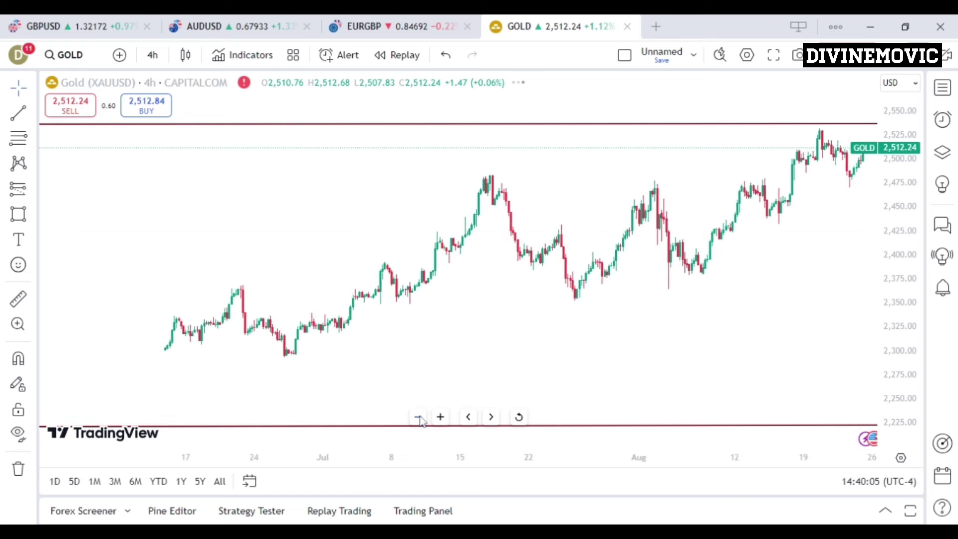
pyautogui.click(418, 417)
pyautogui.click(419, 417)
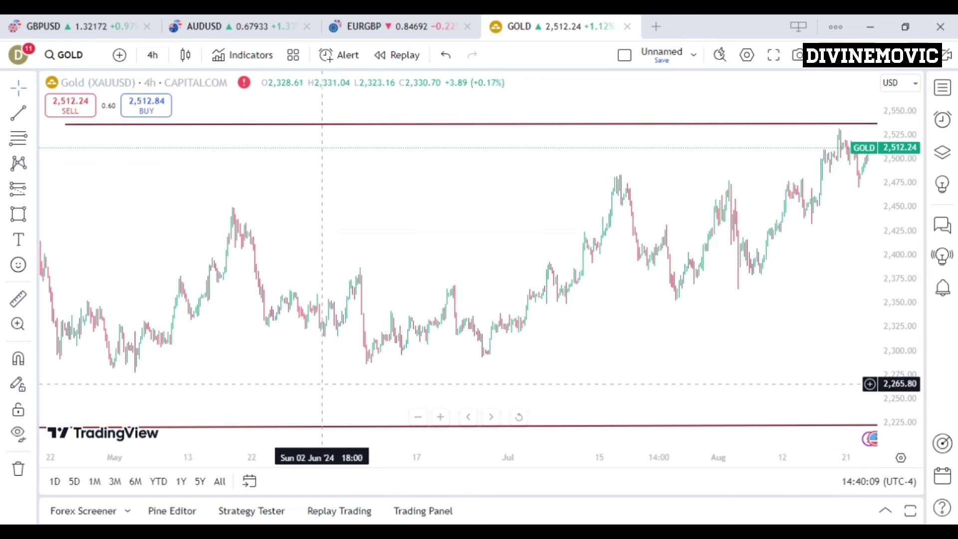
# - Frame February to late August 2024 so both the 2,220 and 2,535 lines fit
pyautogui.moveTo(322, 380); pyautogui.dragTo(404, 287)
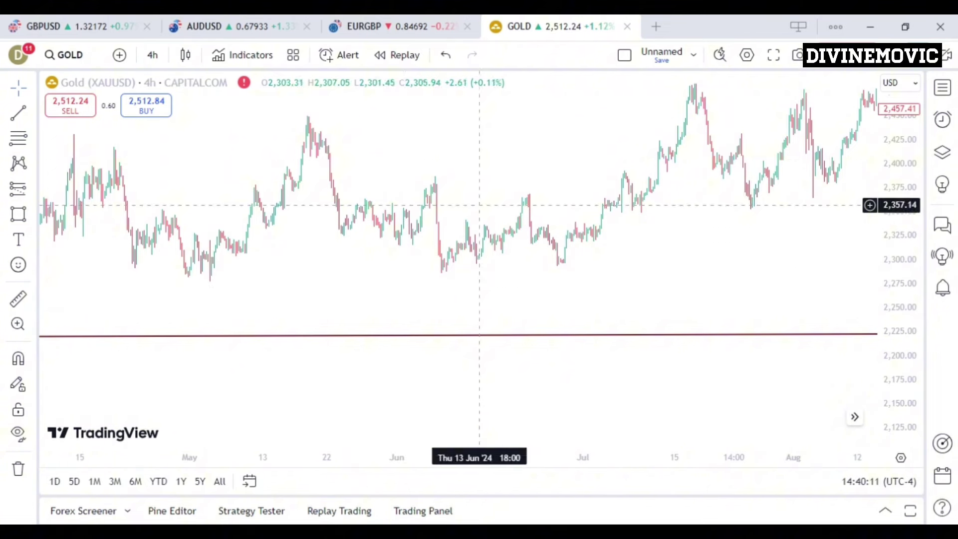
pyautogui.moveTo(501, 159); pyautogui.dragTo(464, 310)
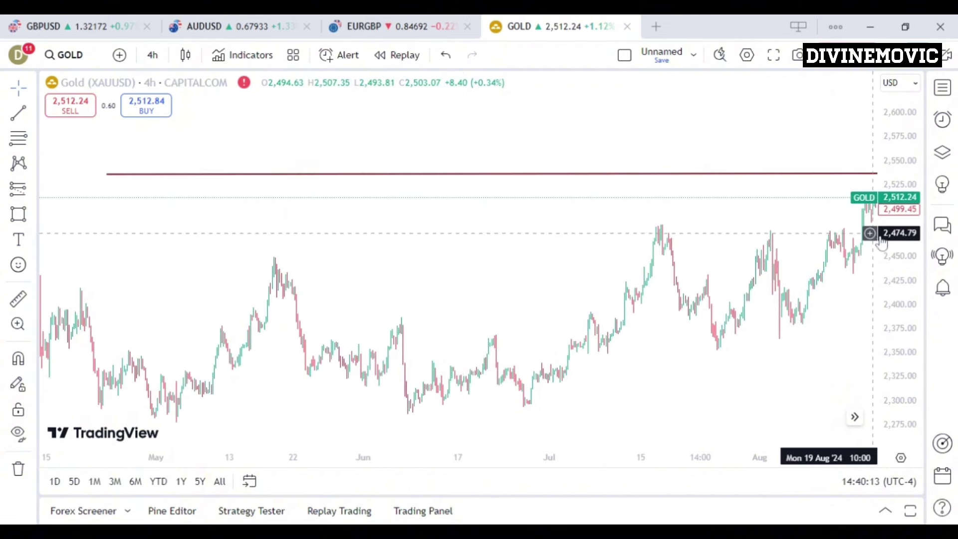
pyautogui.moveTo(893, 249); pyautogui.dragTo(893, 310)
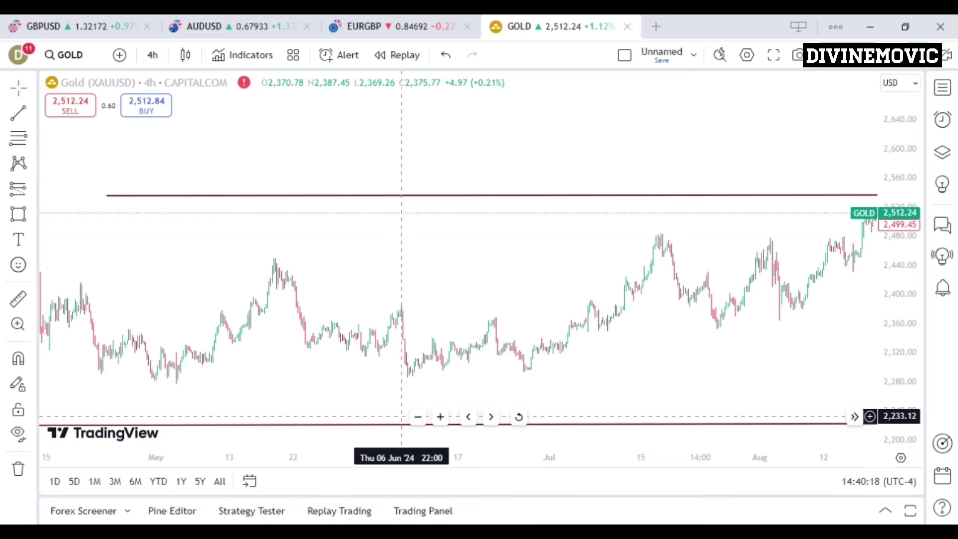
pyautogui.click(418, 417)
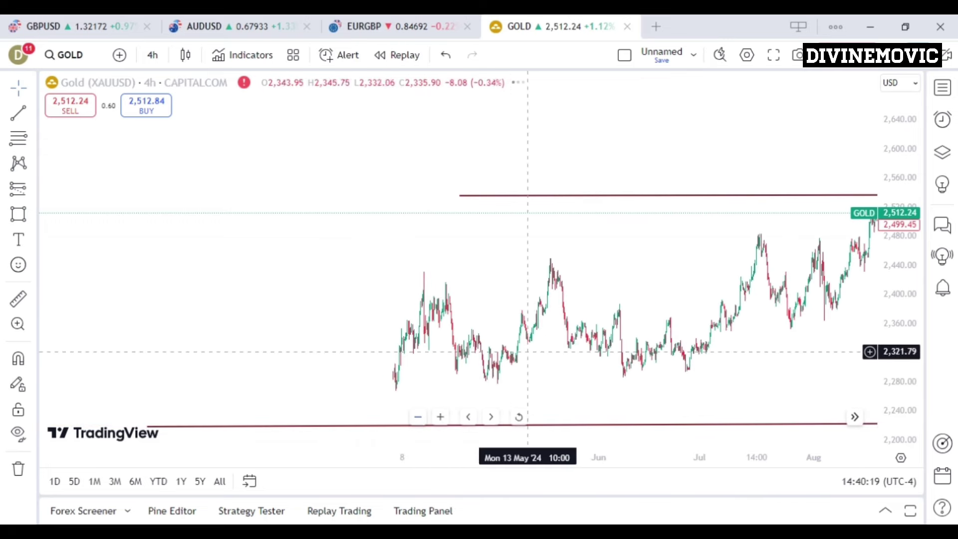
pyautogui.scroll(-5, 531, 338)
pyautogui.hscroll(3, 530, 338)
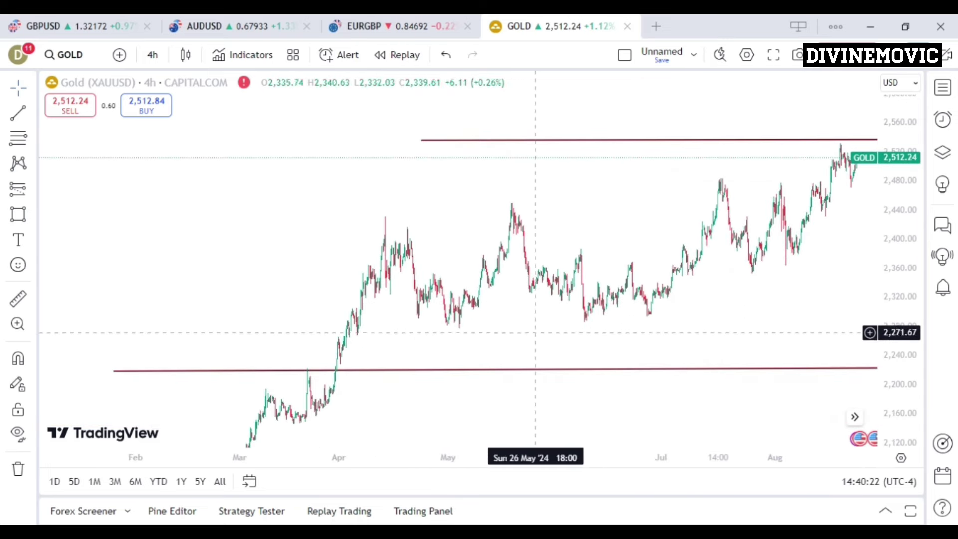
pyautogui.moveTo(534, 321); pyautogui.dragTo(464, 312)
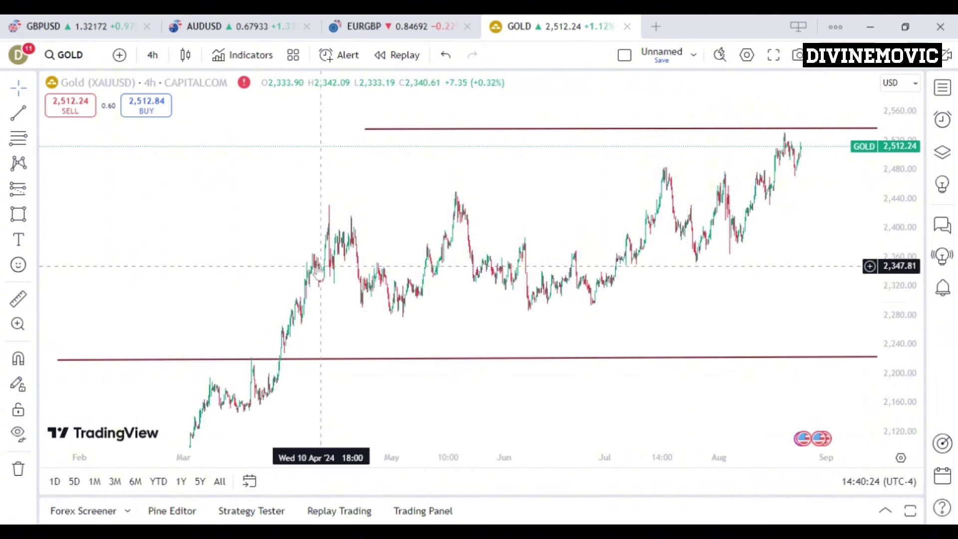
pyautogui.click(18, 113)
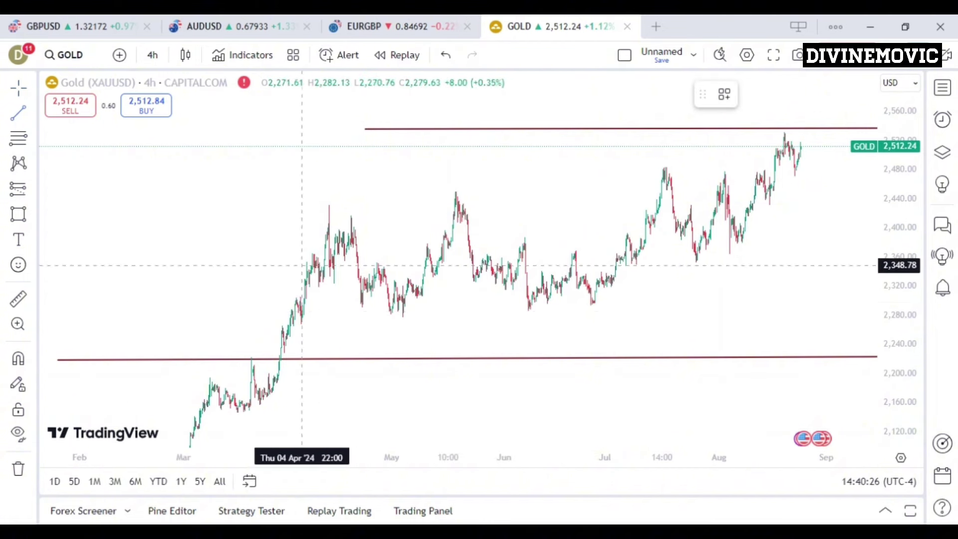
# - Draw a flat support line near 2,285 from the late-April low into June
pyautogui.click(372, 312)
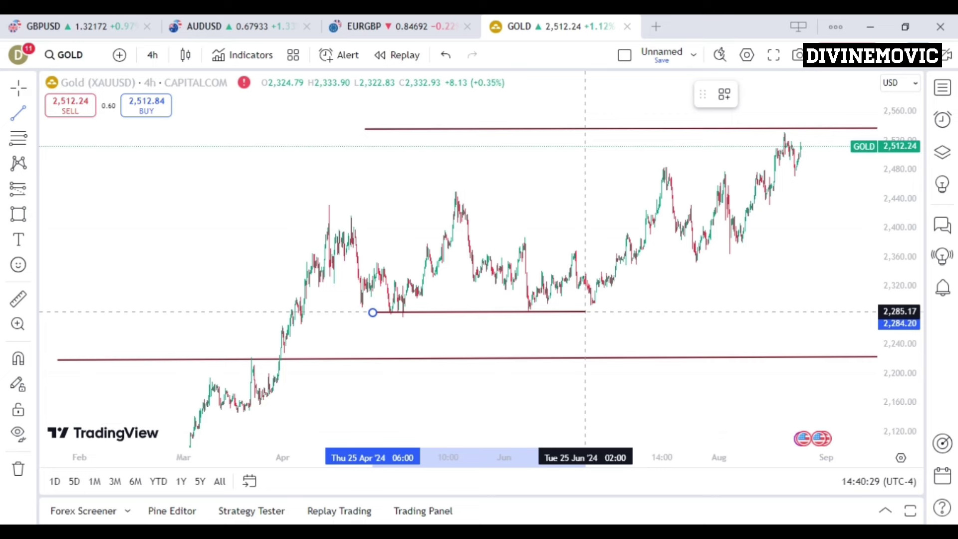
pyautogui.click(585, 311)
pyautogui.click(635, 313)
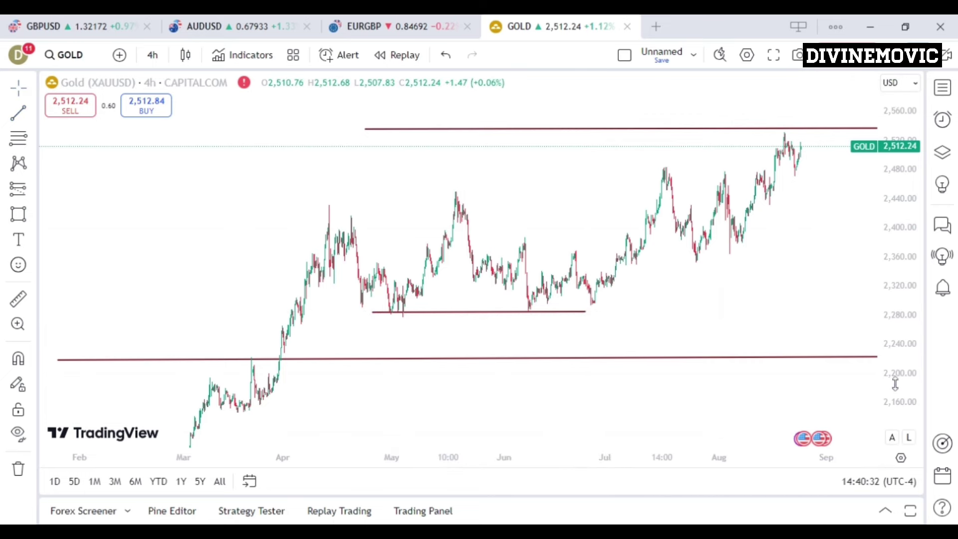
# - Zoom into recent months and draw a support line at 2,293 from Jun 25 to Jul 10
pyautogui.moveTo(894, 384); pyautogui.dragTo(895, 303)
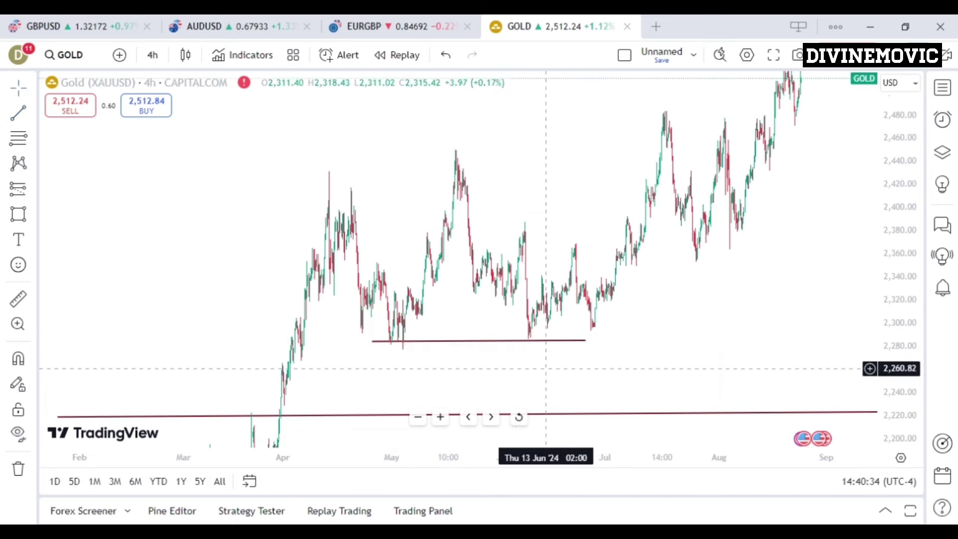
pyautogui.click(417, 417)
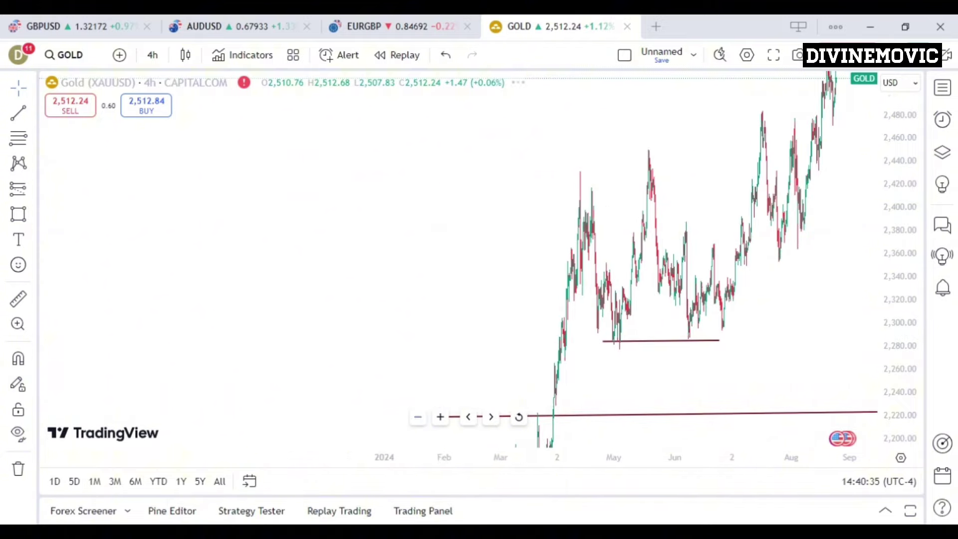
pyautogui.click(441, 417)
pyautogui.click(441, 417)
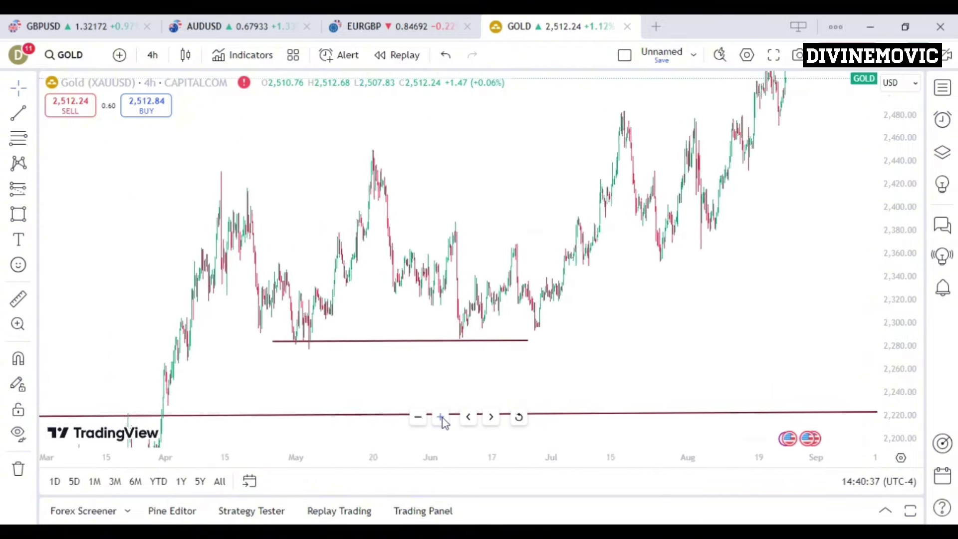
pyautogui.click(441, 417)
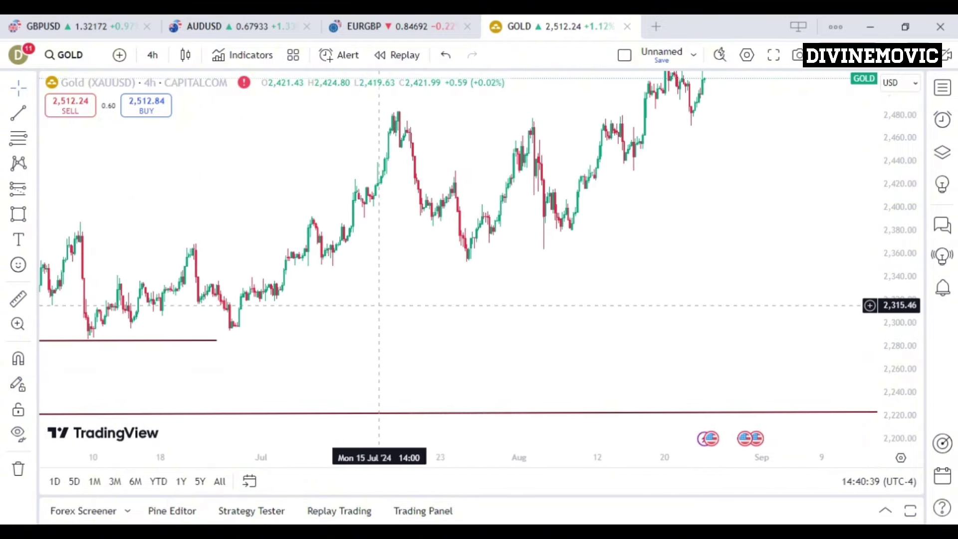
pyautogui.moveTo(374, 304); pyautogui.dragTo(489, 365)
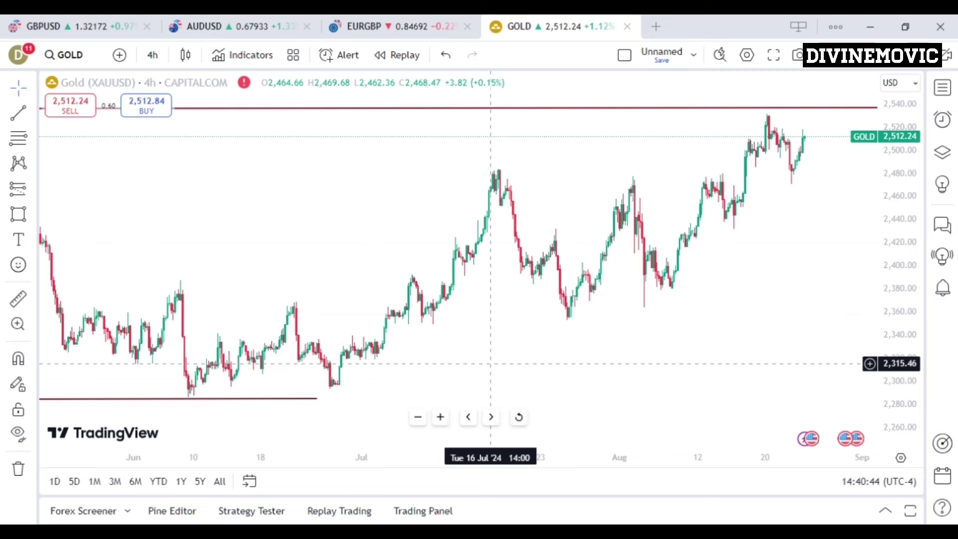
pyautogui.moveTo(338, 316); pyautogui.dragTo(313, 250)
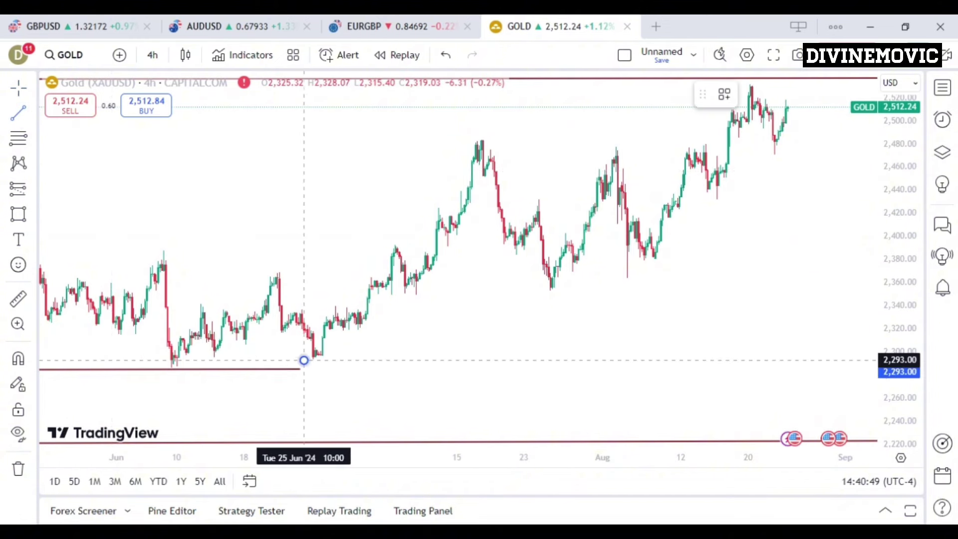
pyautogui.click(304, 360)
pyautogui.click(432, 360)
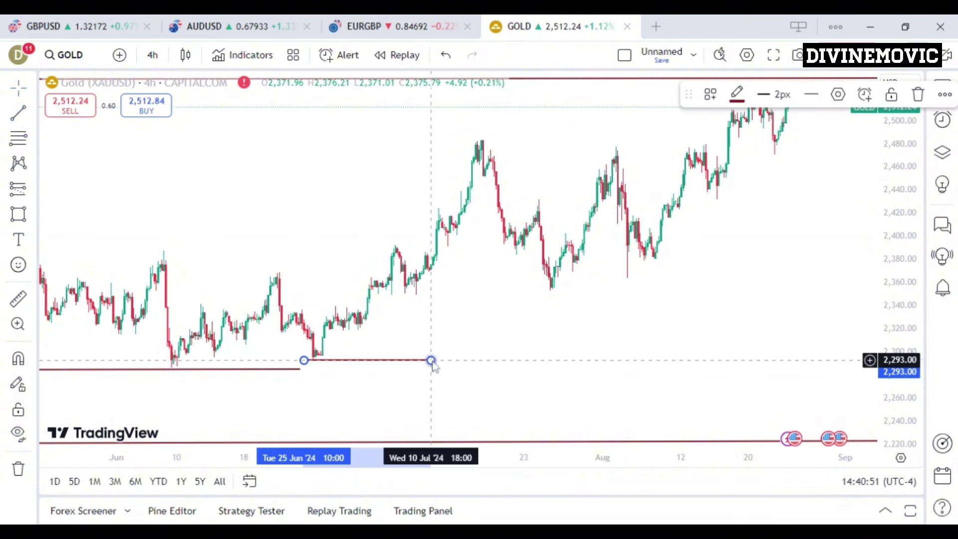
pyautogui.moveTo(455, 293); pyautogui.dragTo(454, 338)
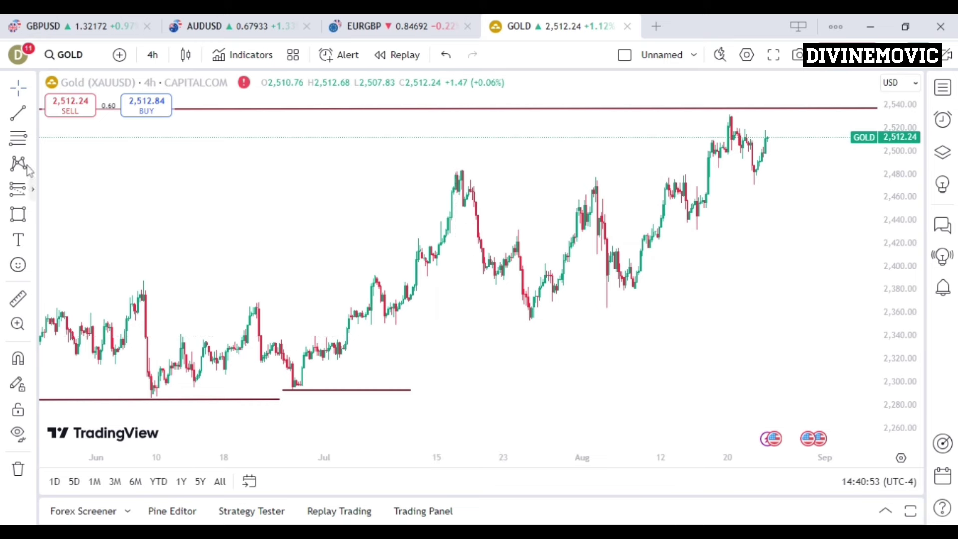
pyautogui.click(18, 114)
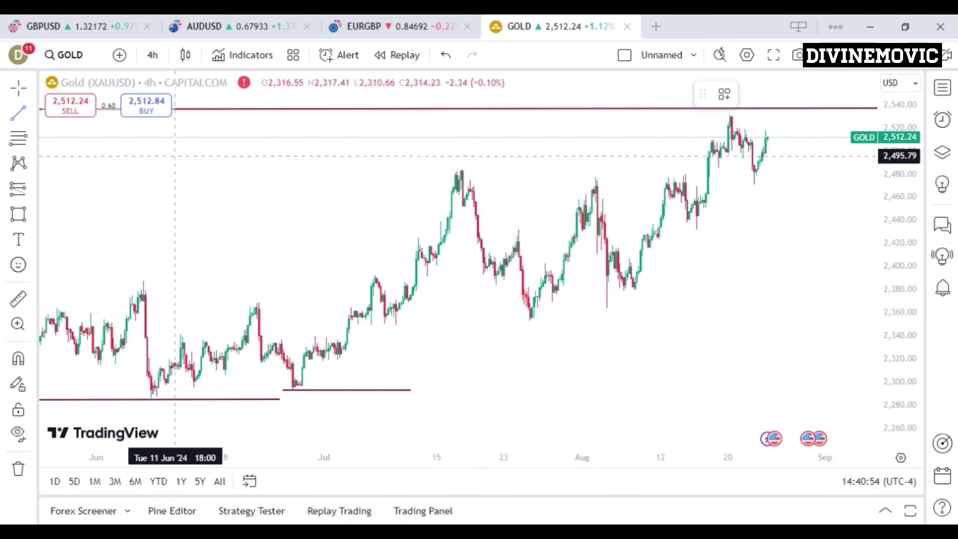
# - Draw a resistance line at about 2,484 from the mid-July high to Aug 12
pyautogui.click(444, 167)
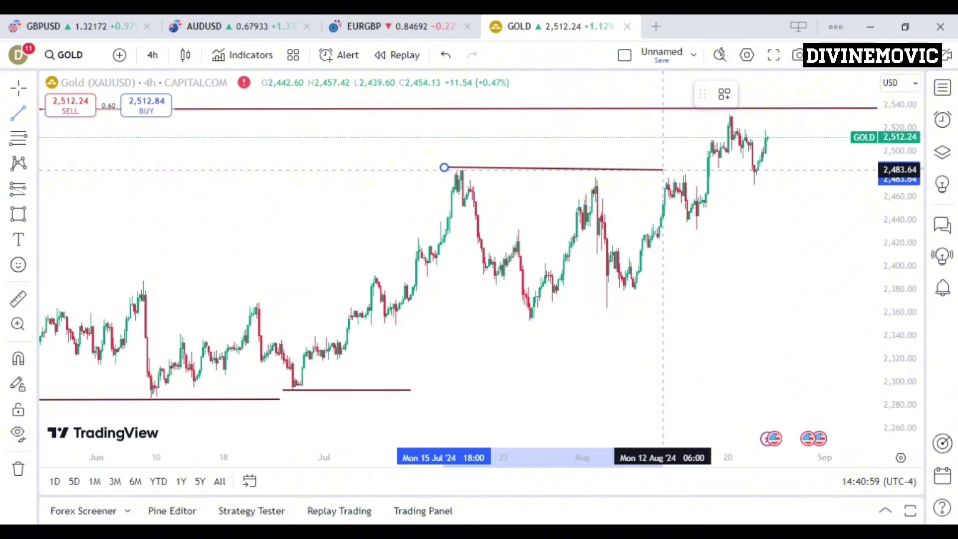
pyautogui.click(663, 170)
pyautogui.click(681, 242)
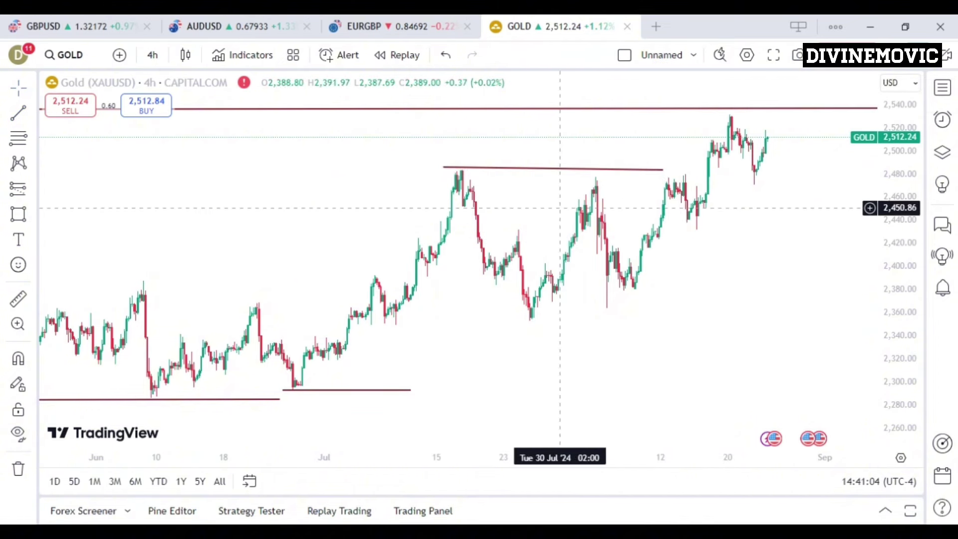
# - Draw a support line near 2,350 under the late-July low into early August, nudged onto the low
pyautogui.click(26, 120)
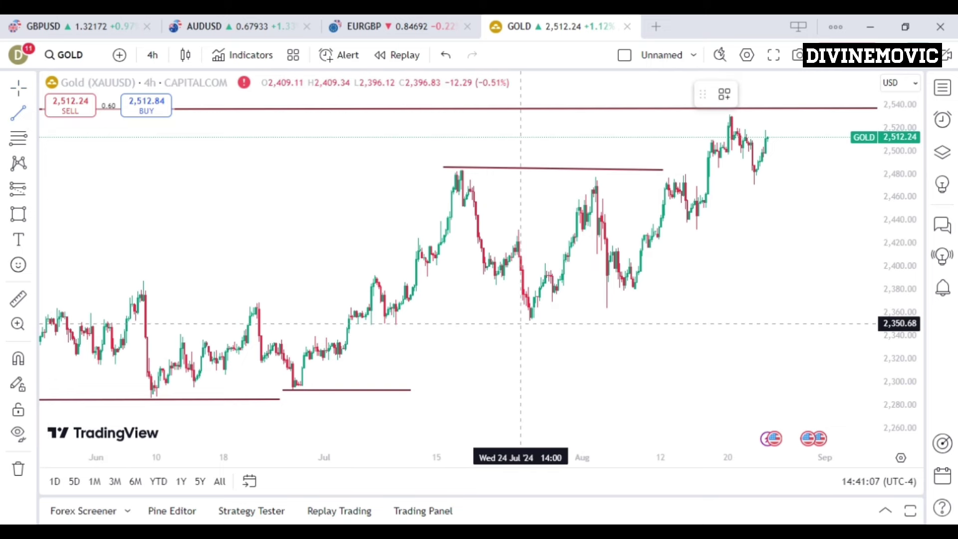
pyautogui.click(520, 324)
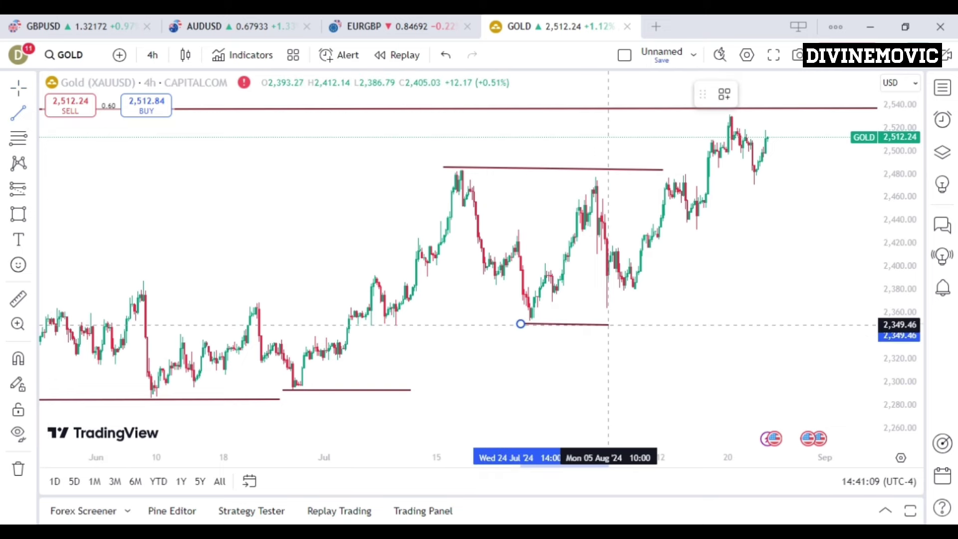
pyautogui.click(638, 323)
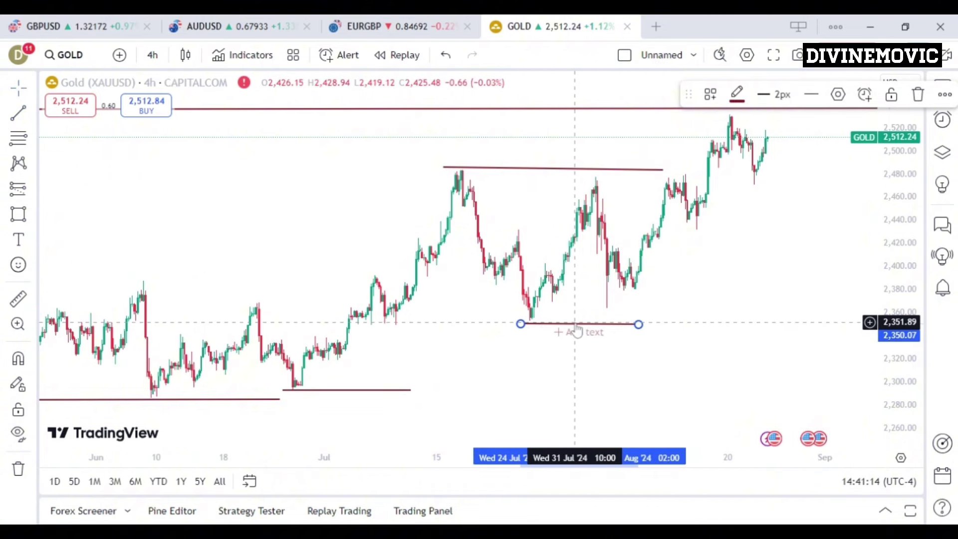
pyautogui.moveTo(576, 331); pyautogui.dragTo(574, 319)
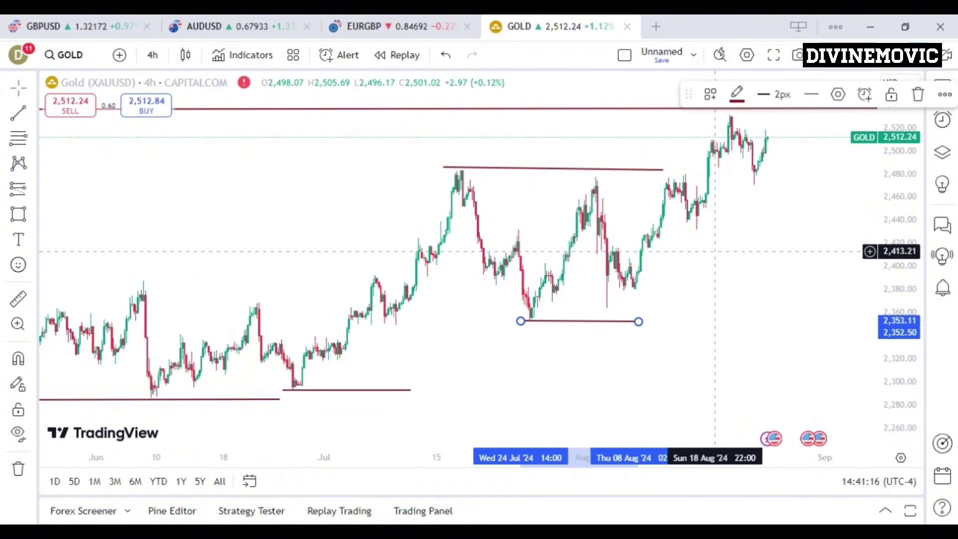
pyautogui.moveTo(703, 250); pyautogui.dragTo(596, 294)
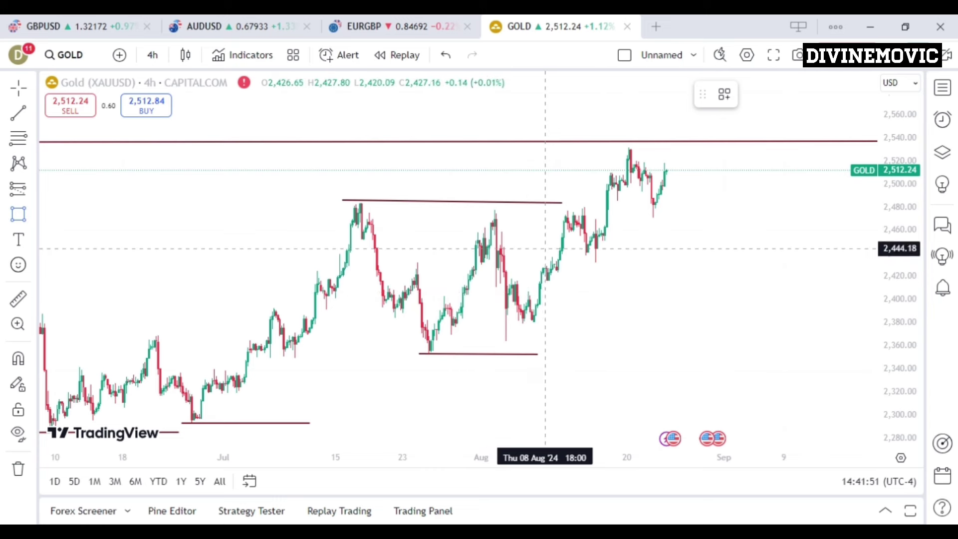
# - Draw green rectangles at about 2,415–2,436, 2,450–2,474 and 2,487–2,508 over August's price action
pyautogui.moveTo(543, 258)
pyautogui.mouseDown()
pyautogui.moveTo(543, 289)
pyautogui.moveTo(599, 295)
pyautogui.moveTo(630, 285)
pyautogui.mouseUp()
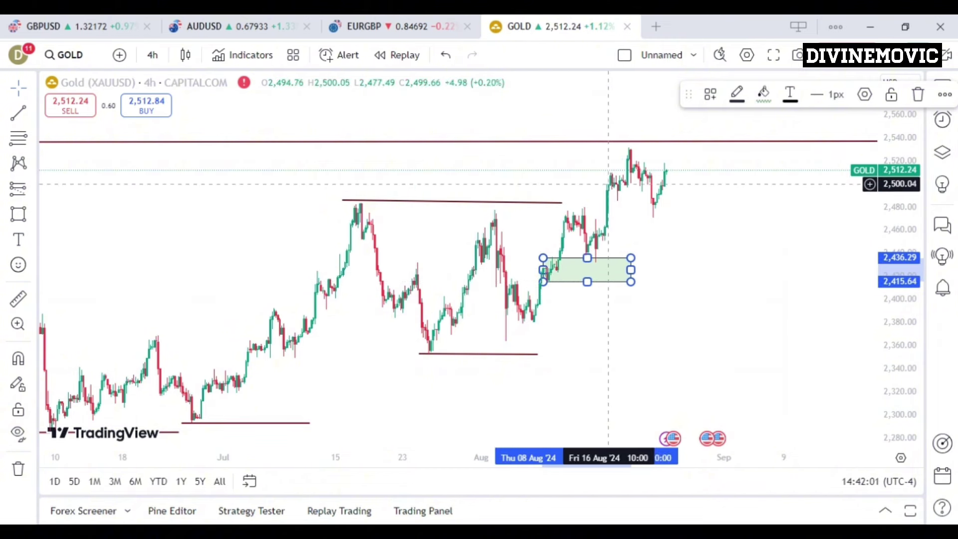
pyautogui.click(20, 214)
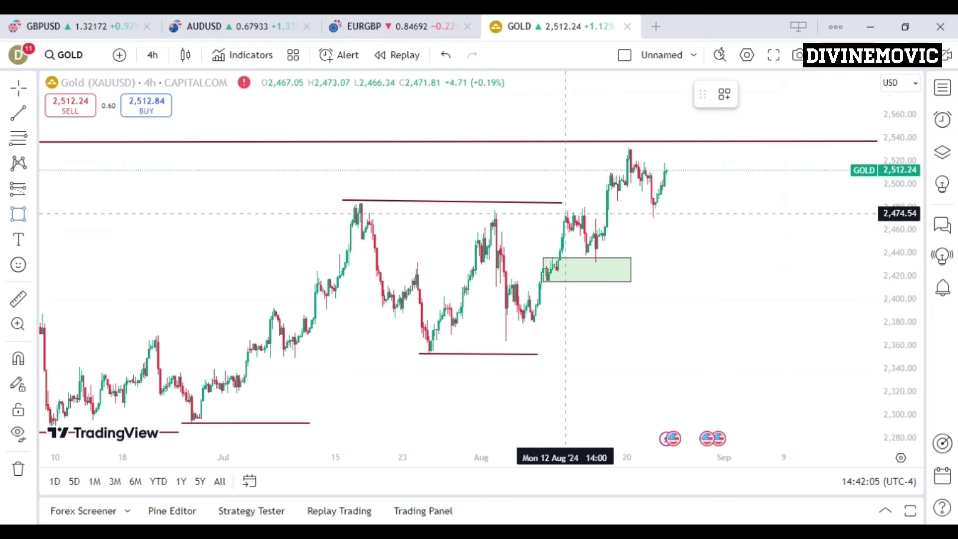
pyautogui.moveTo(565, 213); pyautogui.dragTo(650, 241)
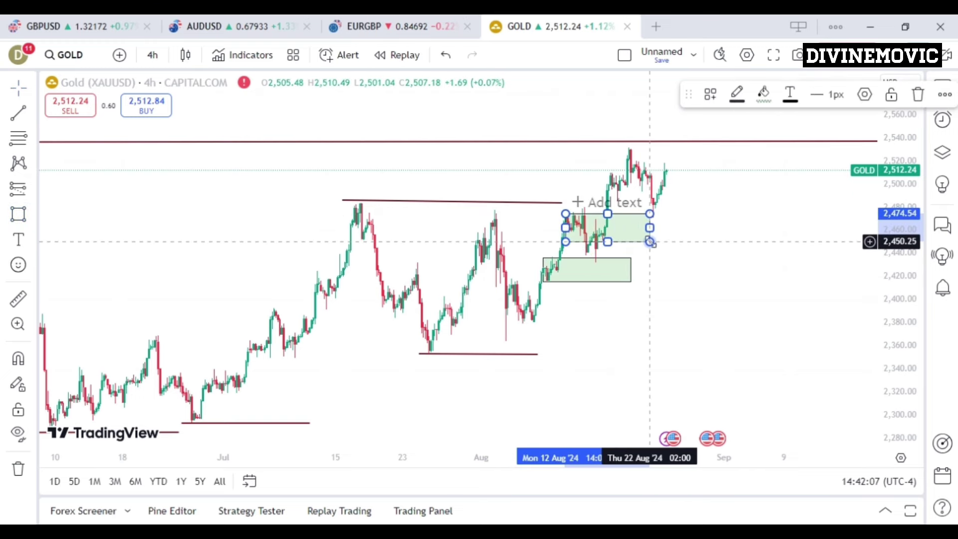
pyautogui.click(731, 246)
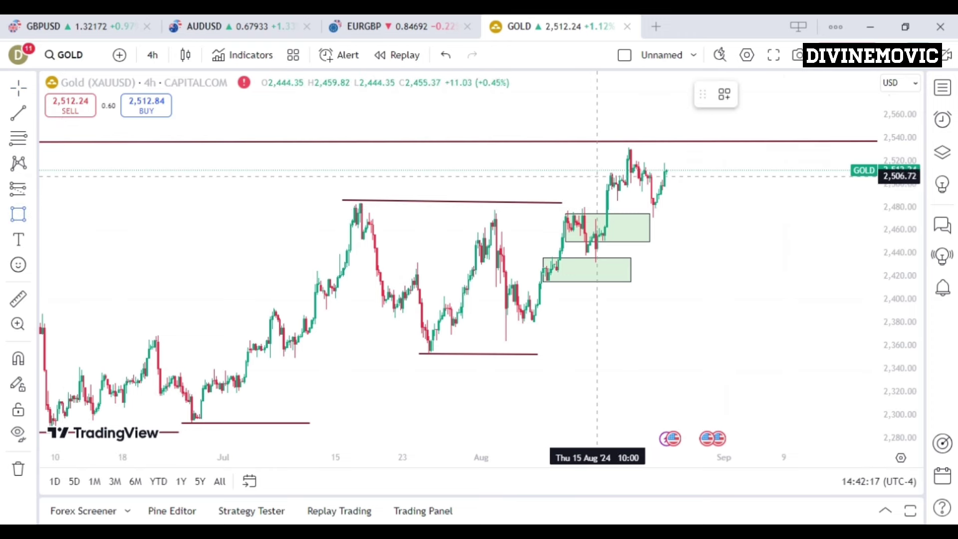
pyautogui.moveTo(604, 174); pyautogui.dragTo(633, 199)
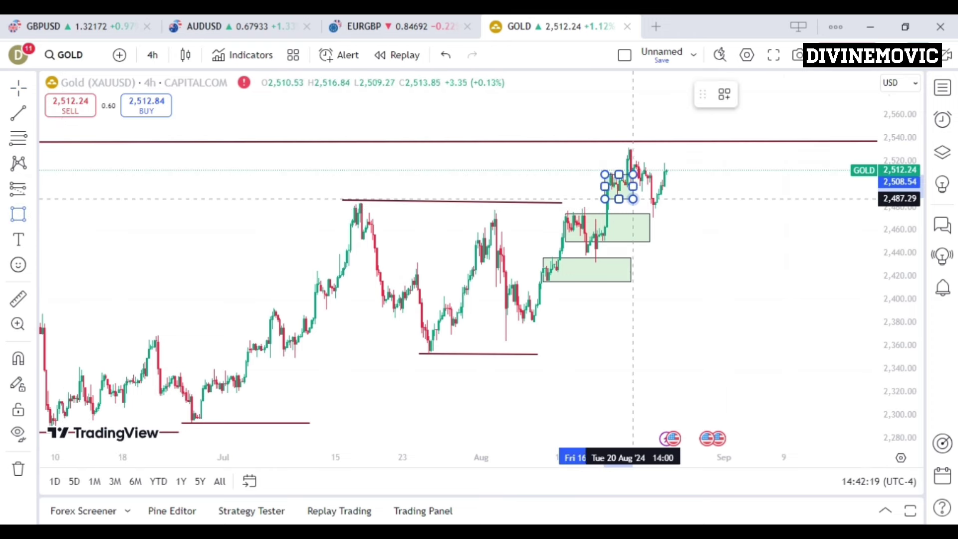
pyautogui.click(711, 210)
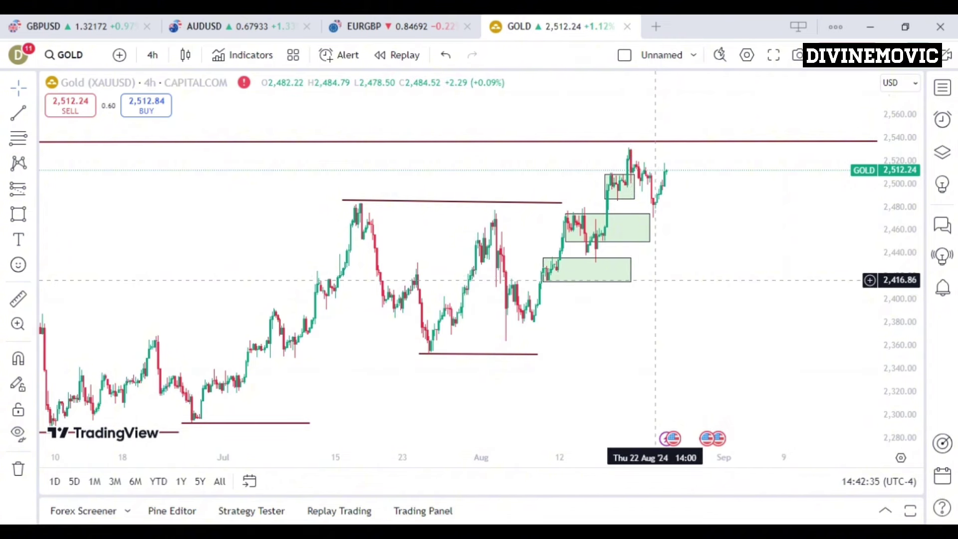
# - Switch the Gold chart to 1-hour candles and stretch the price scale to enlarge them
pyautogui.click(152, 55)
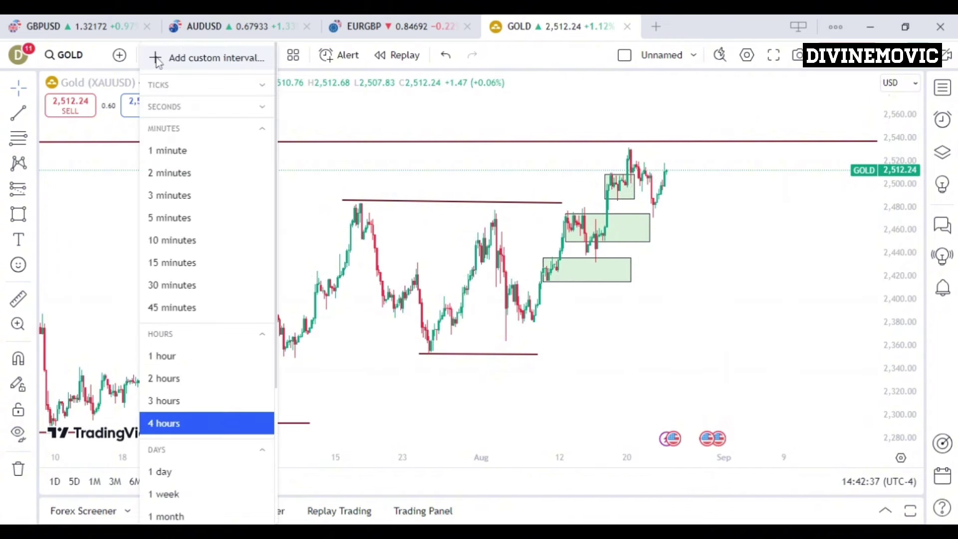
pyautogui.click(171, 357)
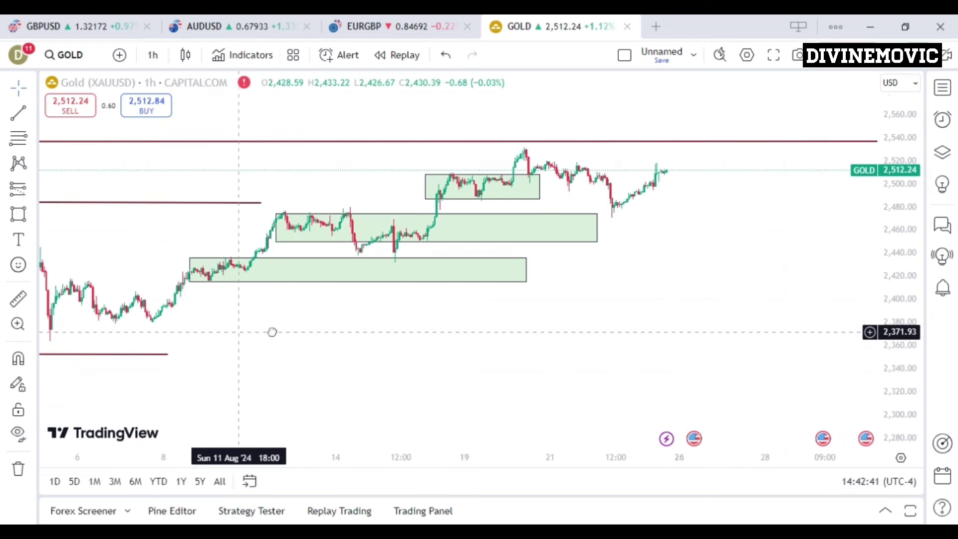
pyautogui.moveTo(272, 332); pyautogui.dragTo(454, 344)
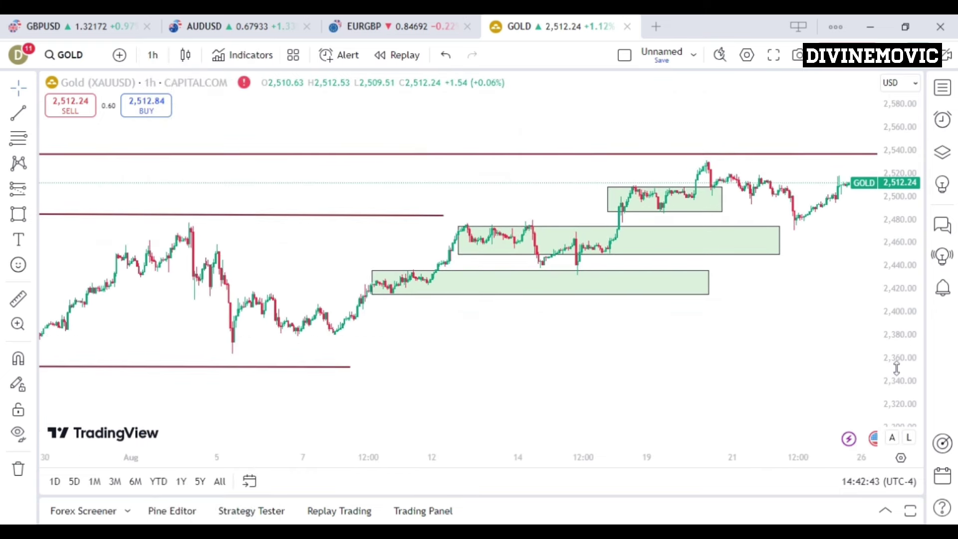
pyautogui.moveTo(897, 368); pyautogui.dragTo(894, 248)
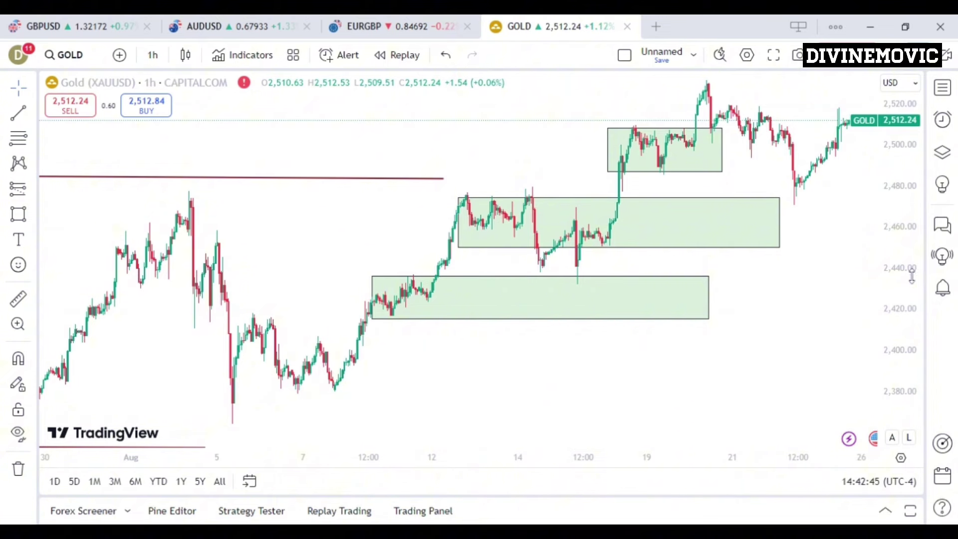
# - Narrow the lower green zone to roughly 2,425–2,432
pyautogui.click(370, 316)
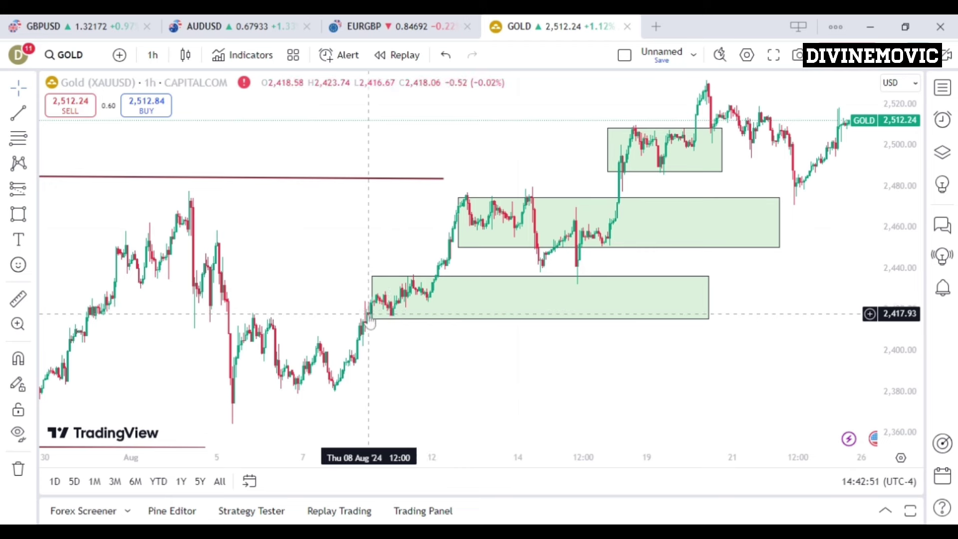
pyautogui.moveTo(372, 319); pyautogui.dragTo(400, 310)
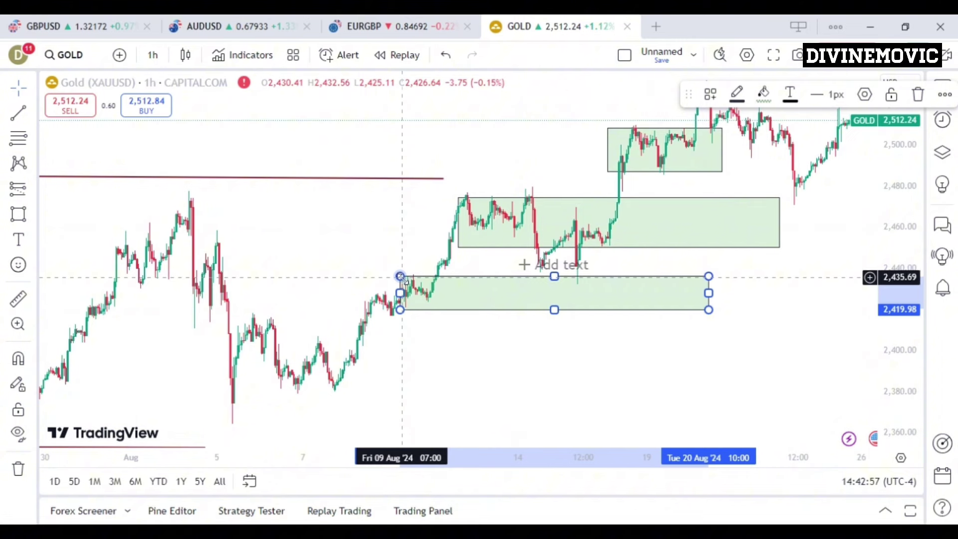
pyautogui.moveTo(400, 276); pyautogui.dragTo(416, 298)
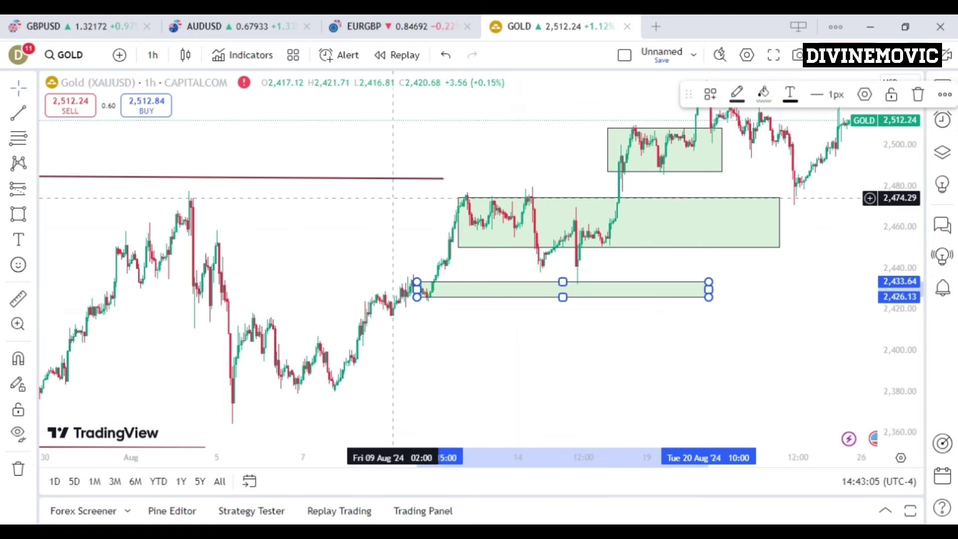
pyautogui.click(381, 181)
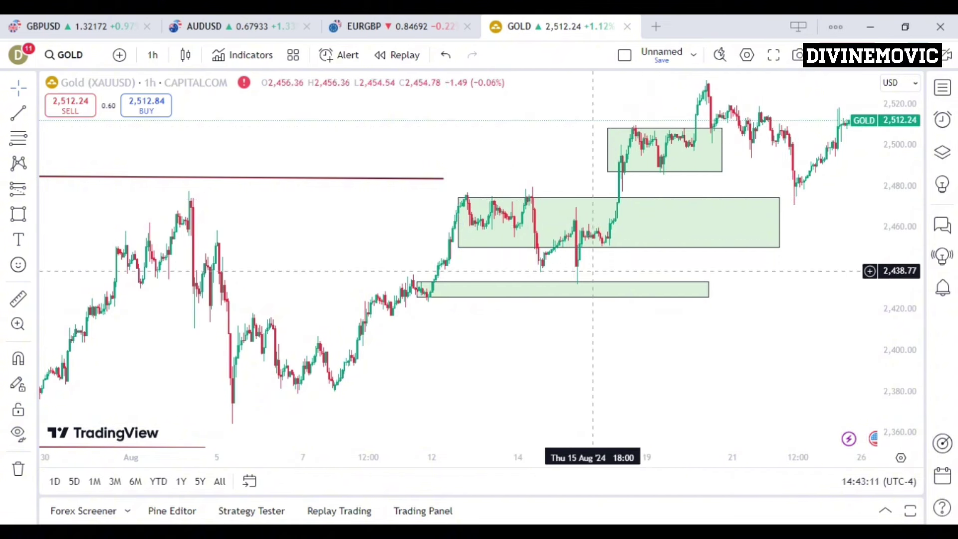
# - Narrow the middle green zone to about 2,452–2,458, then pan up to the resistance line
pyautogui.click(468, 195)
pyautogui.moveTo(468, 195); pyautogui.dragTo(597, 230)
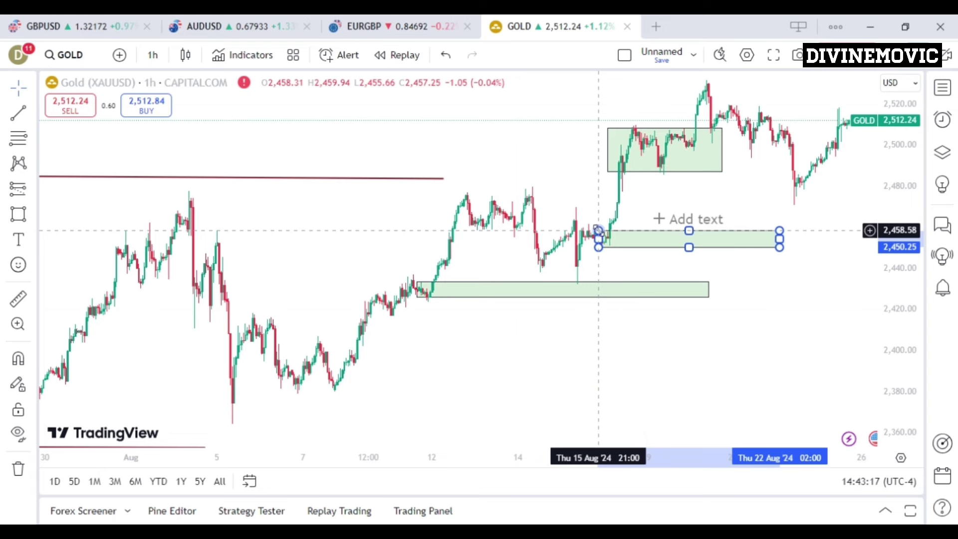
pyautogui.click(647, 201)
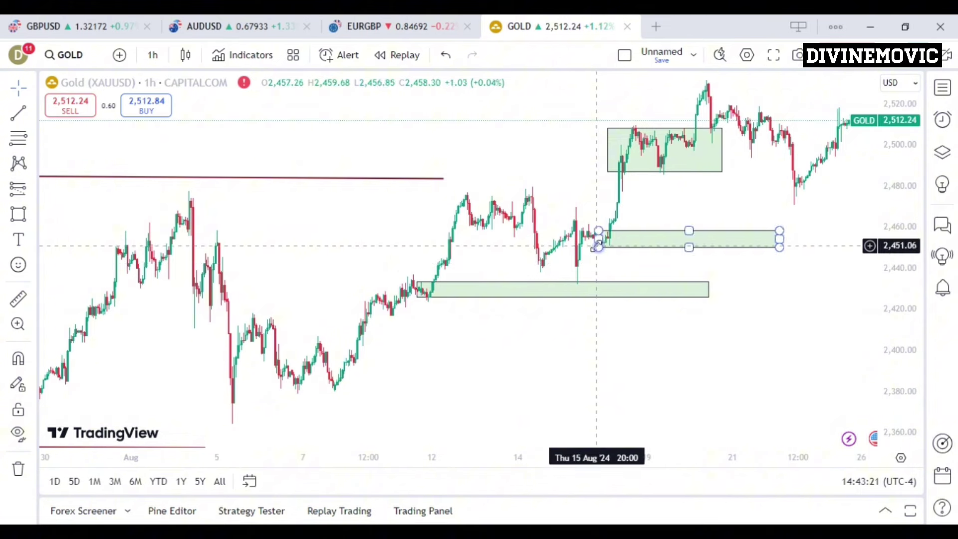
pyautogui.moveTo(601, 238); pyautogui.dragTo(587, 233)
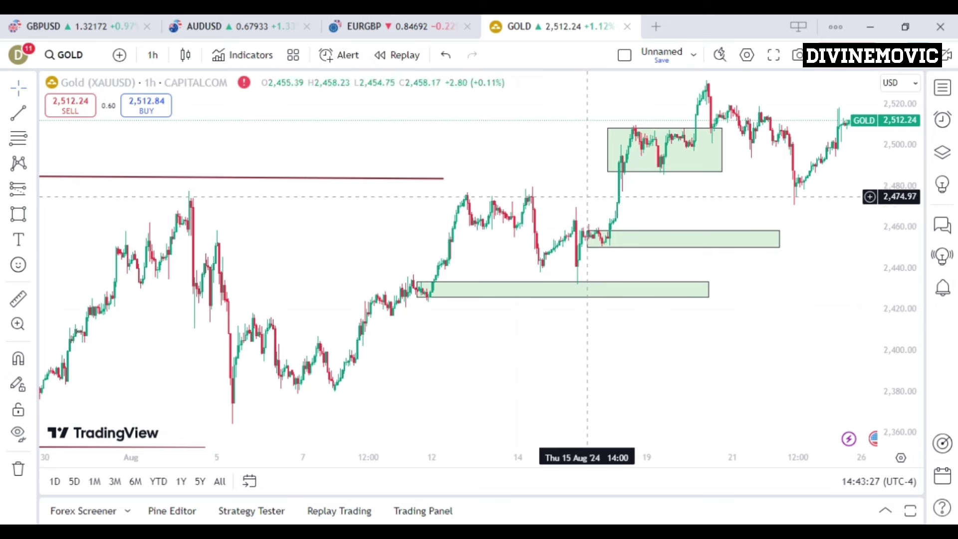
pyautogui.moveTo(552, 196); pyautogui.dragTo(479, 294)
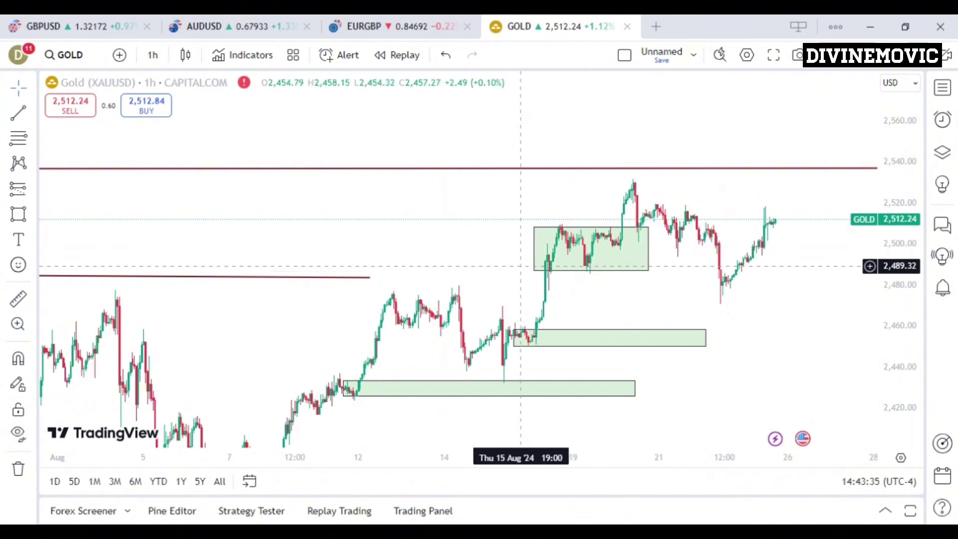
# - Trim the upper green zone to about 2,485–2,496, spanning 19 to 21 Aug
pyautogui.moveTo(534, 269)
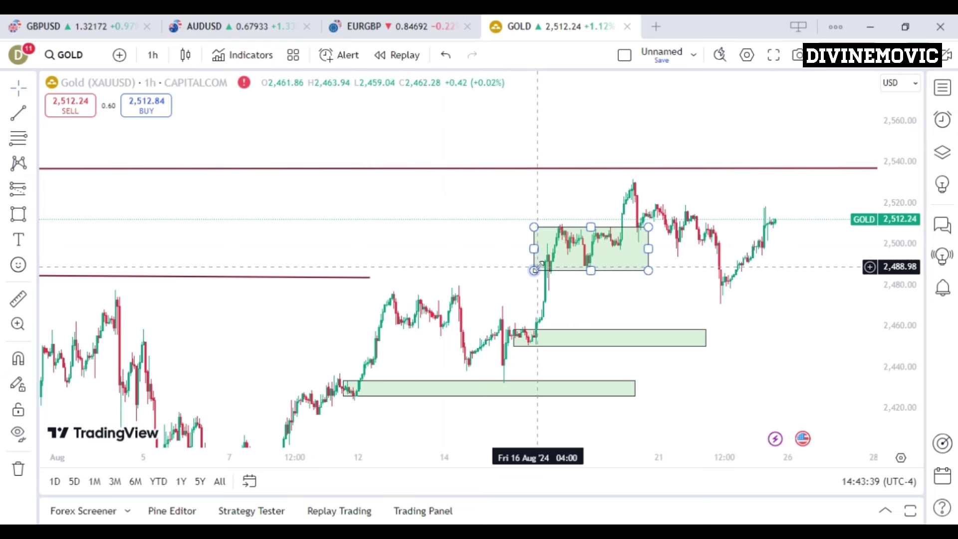
pyautogui.moveTo(535, 270); pyautogui.dragTo(584, 267)
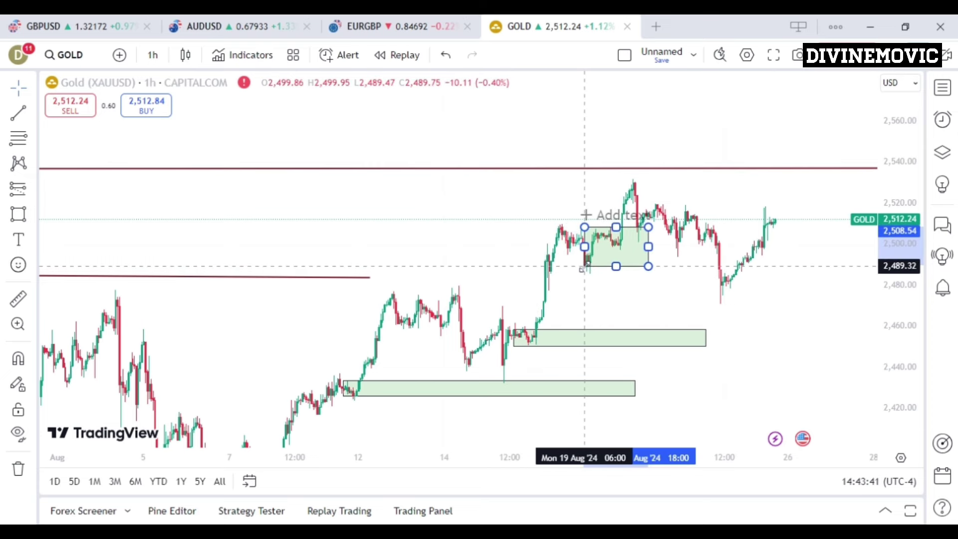
pyautogui.moveTo(584, 227); pyautogui.dragTo(586, 274)
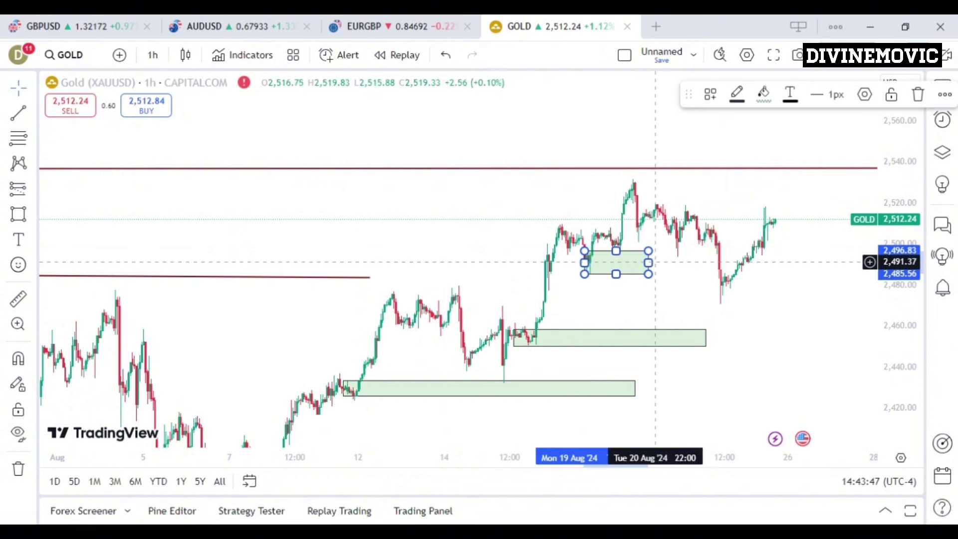
pyautogui.moveTo(648, 263); pyautogui.dragTo(694, 260)
pyautogui.click(764, 311)
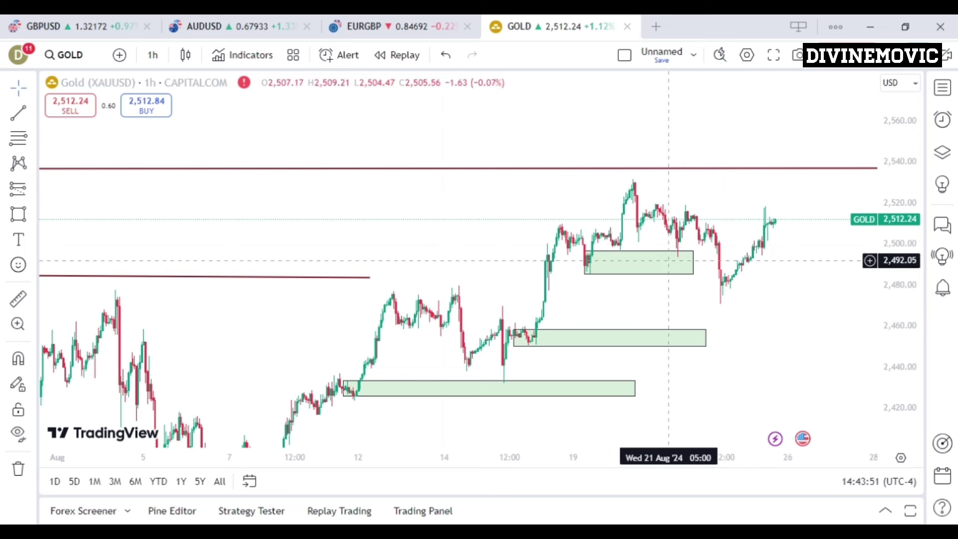
pyautogui.click(669, 260)
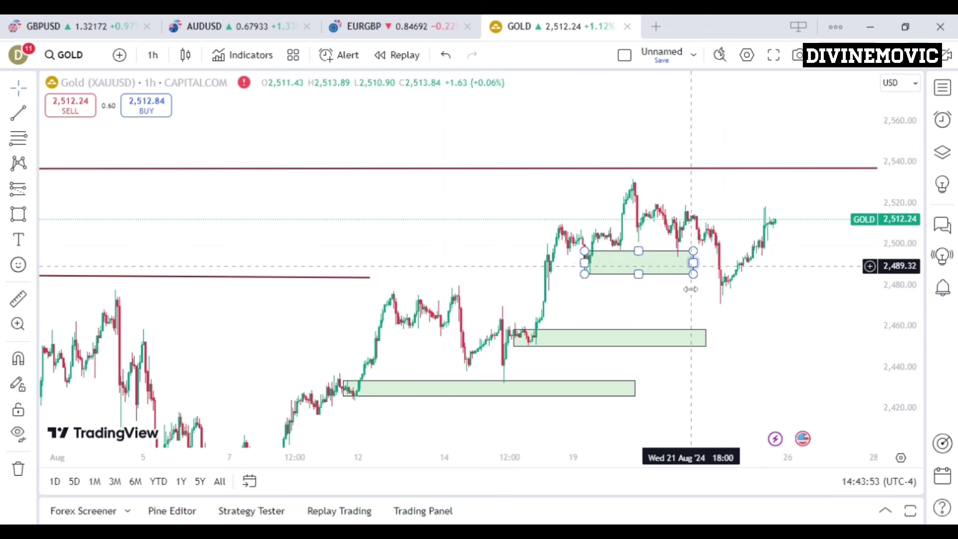
pyautogui.click(690, 294)
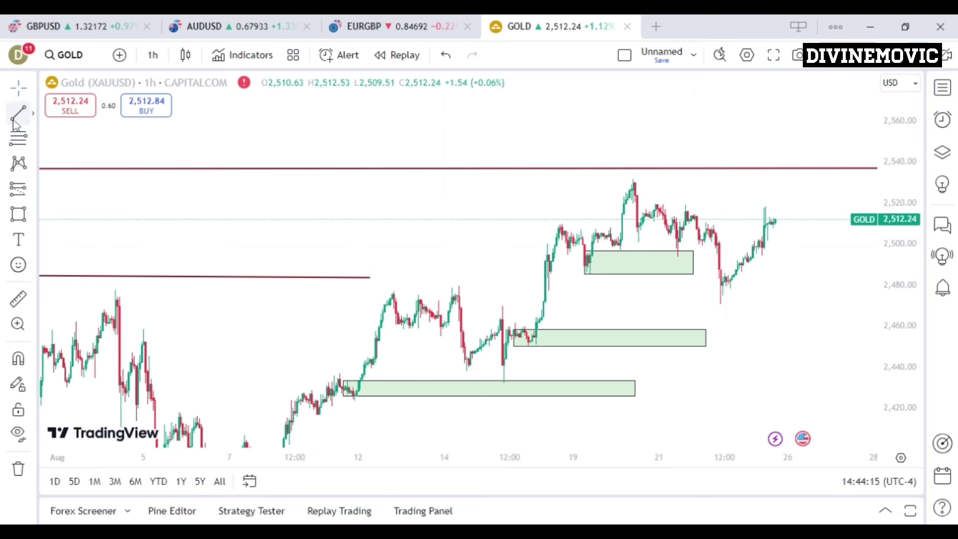
# - Draw a flat line near 2,519 across the 20–23 Aug highs and extend the middle zone to 23 Aug
pyautogui.click(653, 204)
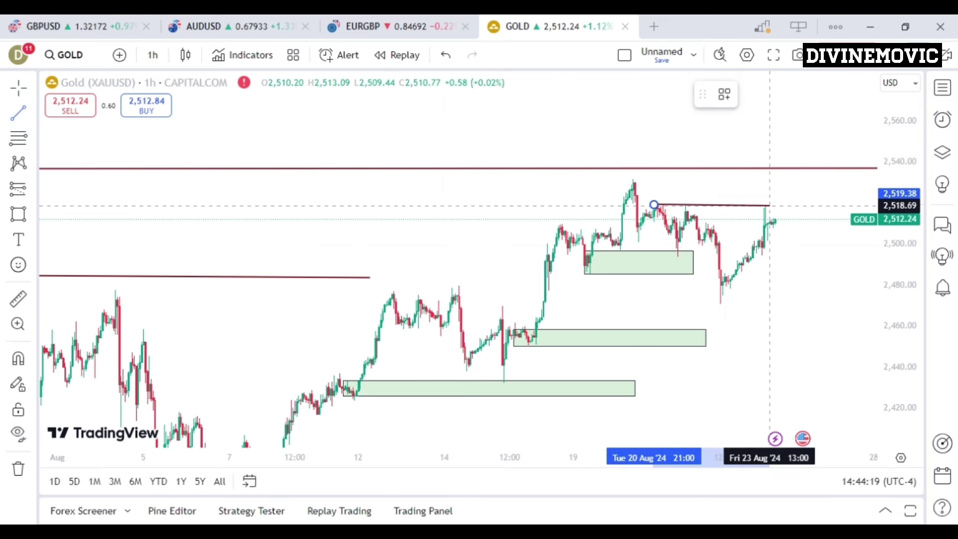
pyautogui.click(773, 203)
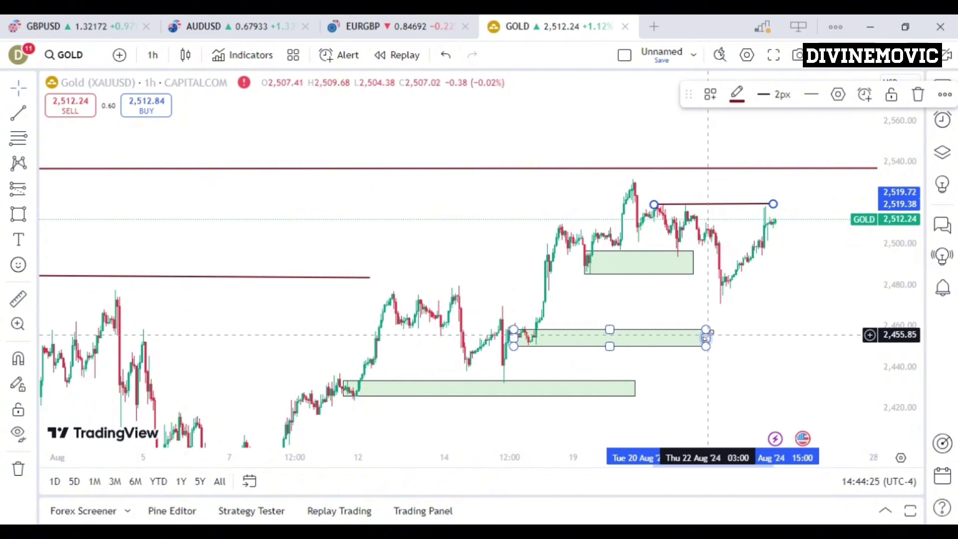
pyautogui.moveTo(707, 336); pyautogui.dragTo(773, 337)
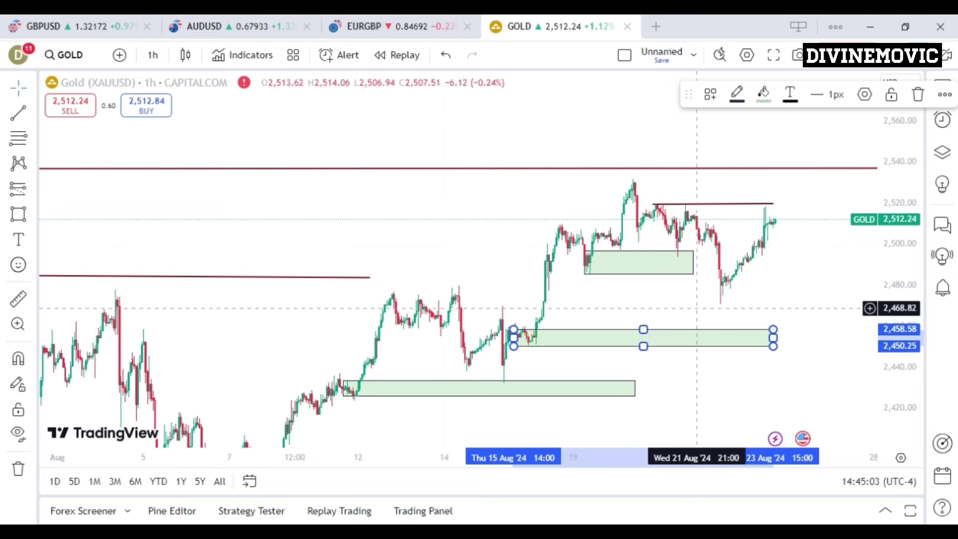
pyautogui.moveTo(472, 261); pyautogui.dragTo(361, 265)
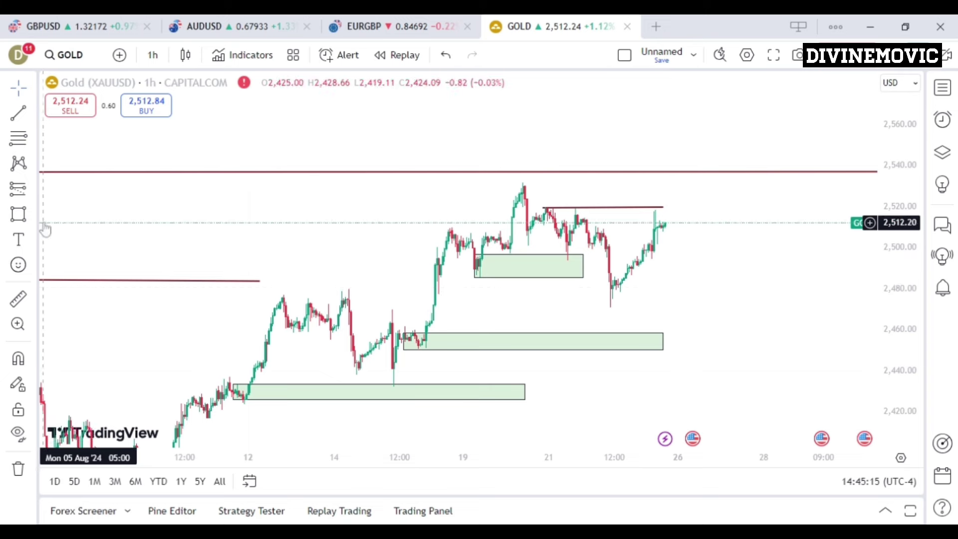
# - Place a short position at 2,521.43 with stop 2,533.38 and target 2,459.94 (risk/reward 5.15)
pyautogui.click(33, 194)
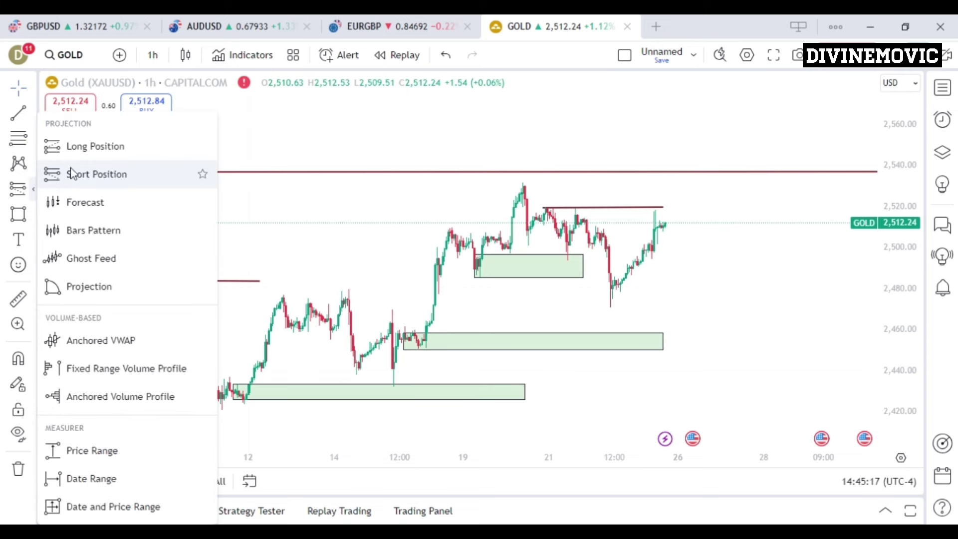
pyautogui.click(109, 174)
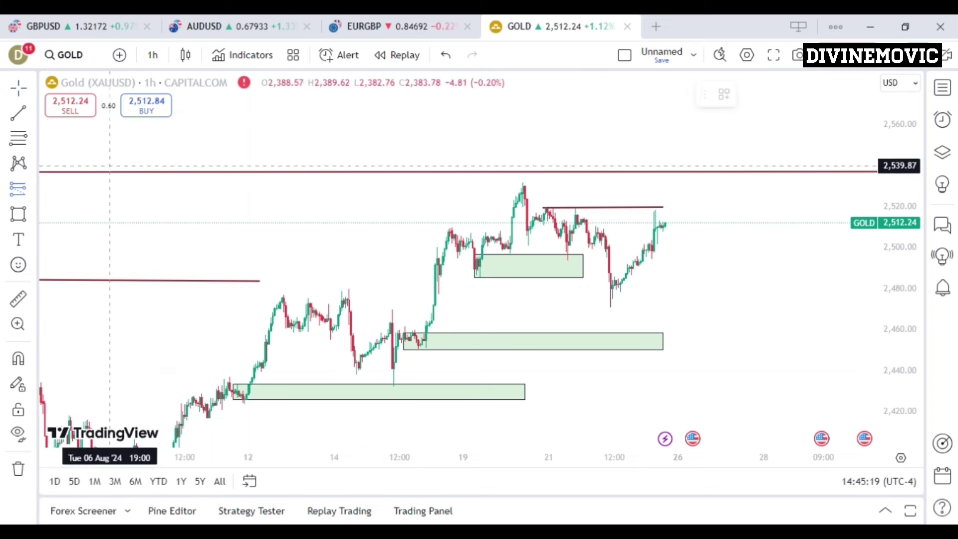
pyautogui.click(671, 203)
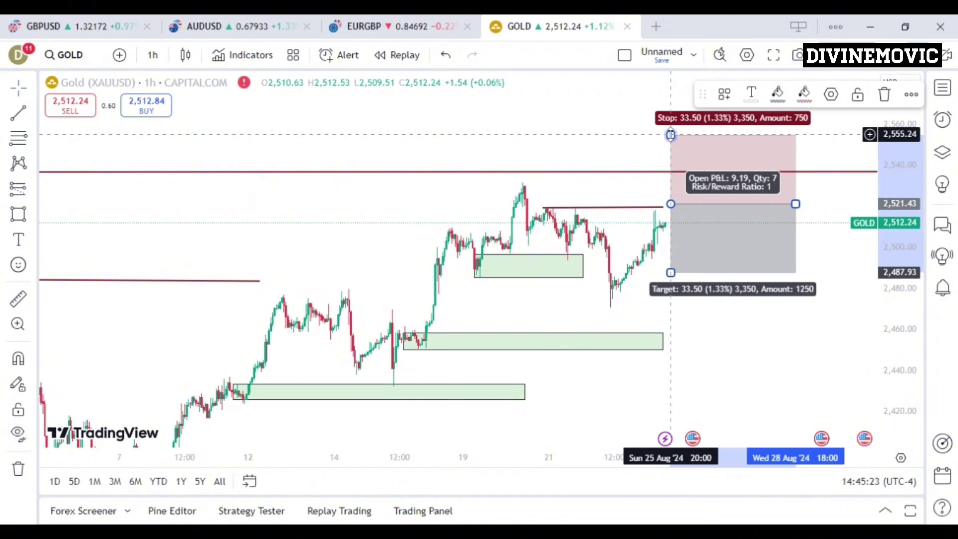
pyautogui.moveTo(671, 135); pyautogui.dragTo(671, 179)
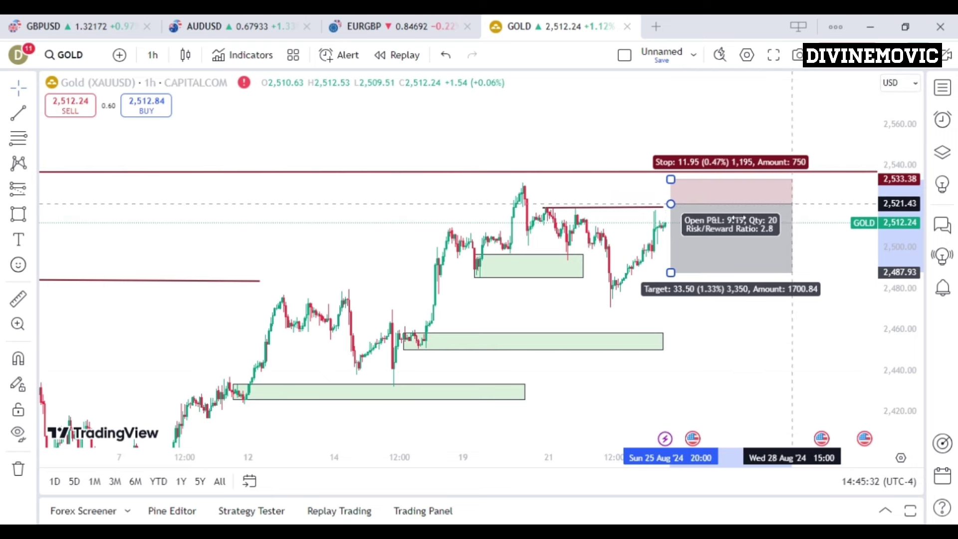
pyautogui.moveTo(793, 203); pyautogui.dragTo(725, 203)
pyautogui.moveTo(671, 273); pyautogui.dragTo(662, 330)
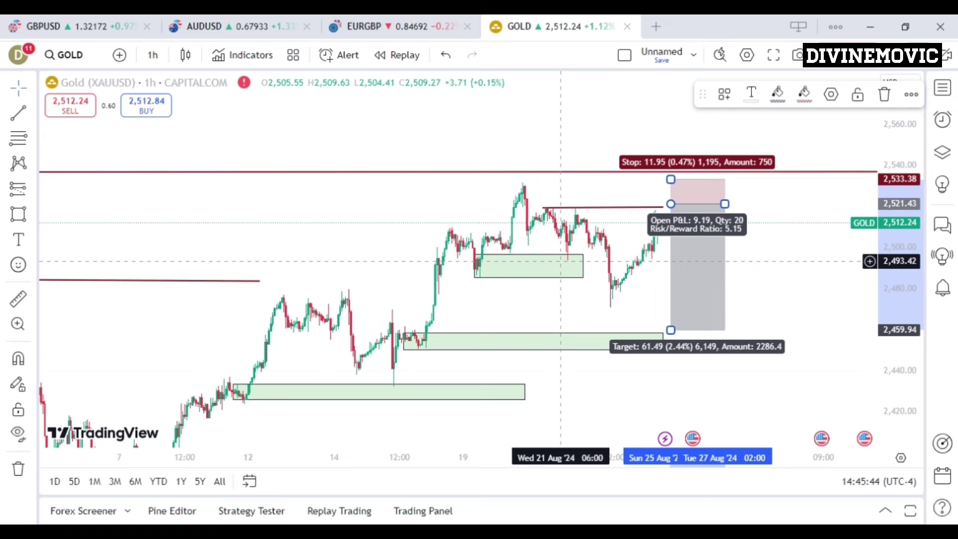
pyautogui.click(625, 186)
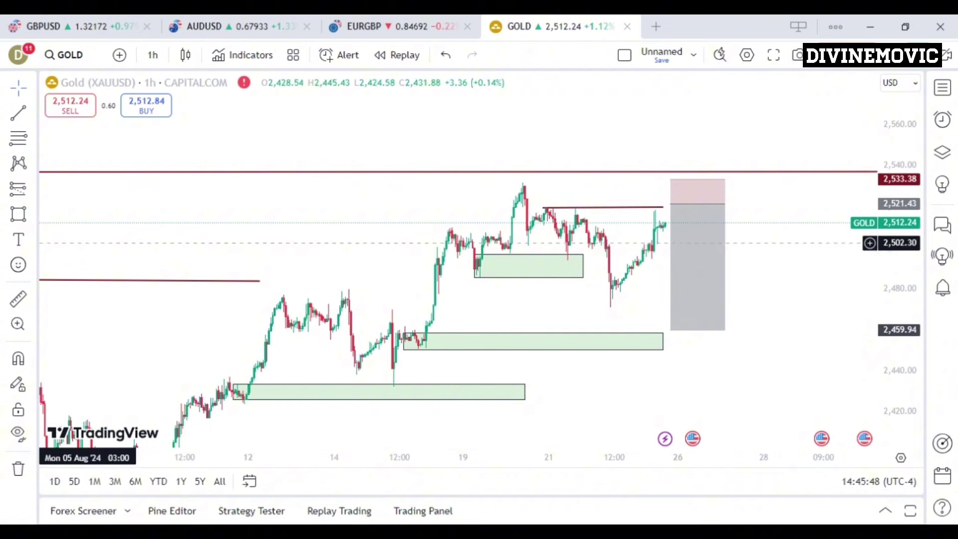
# - Place a red X marker above the short resistance line and extend the middle zone under the position
pyautogui.click(34, 267)
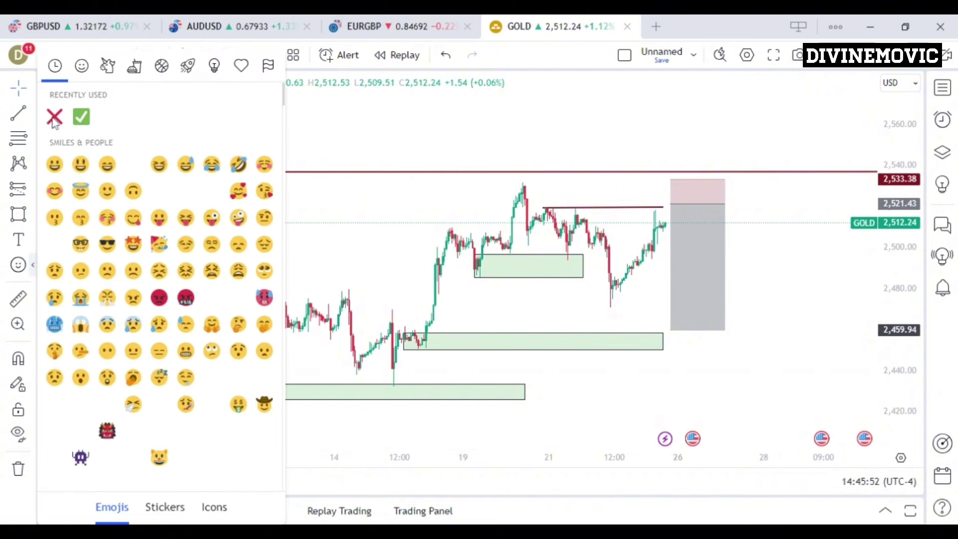
pyautogui.click(54, 118)
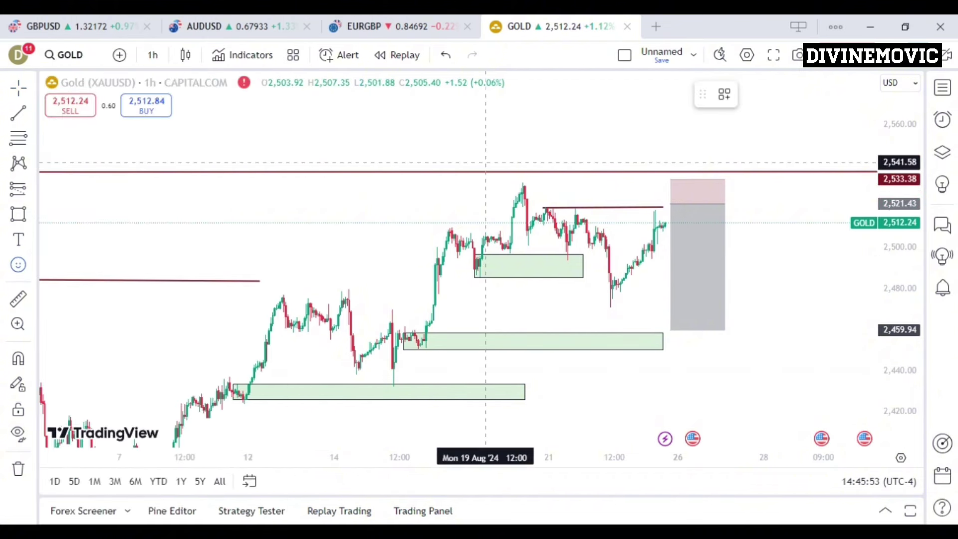
pyautogui.click(613, 195)
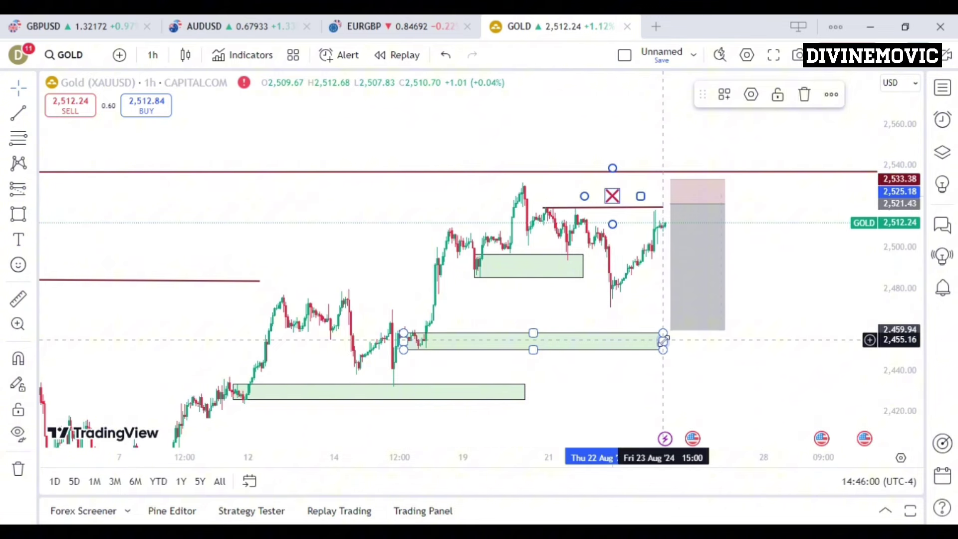
pyautogui.moveTo(664, 342); pyautogui.dragTo(722, 344)
pyautogui.click(680, 301)
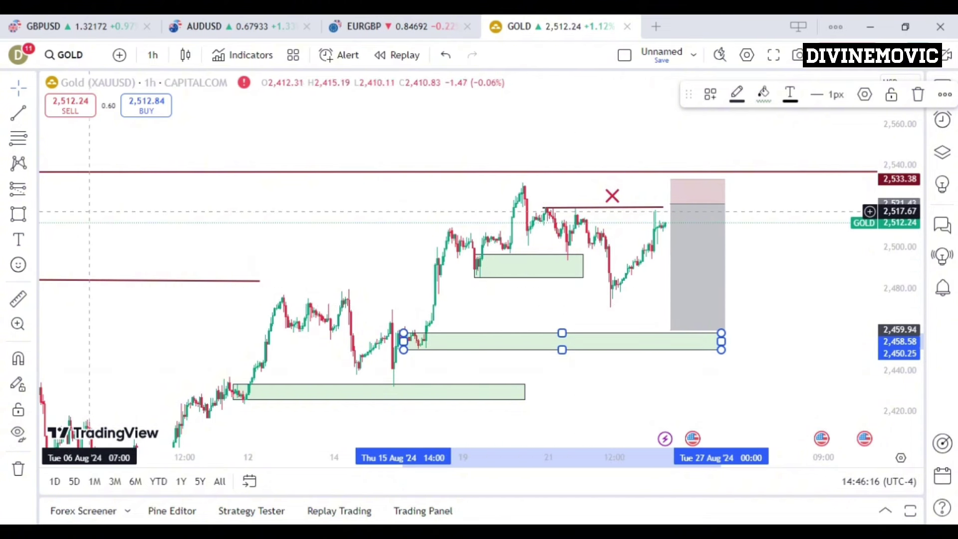
# - Draw a green zone around 2,524–2,531 across the 20–23 Aug highs
pyautogui.click(20, 216)
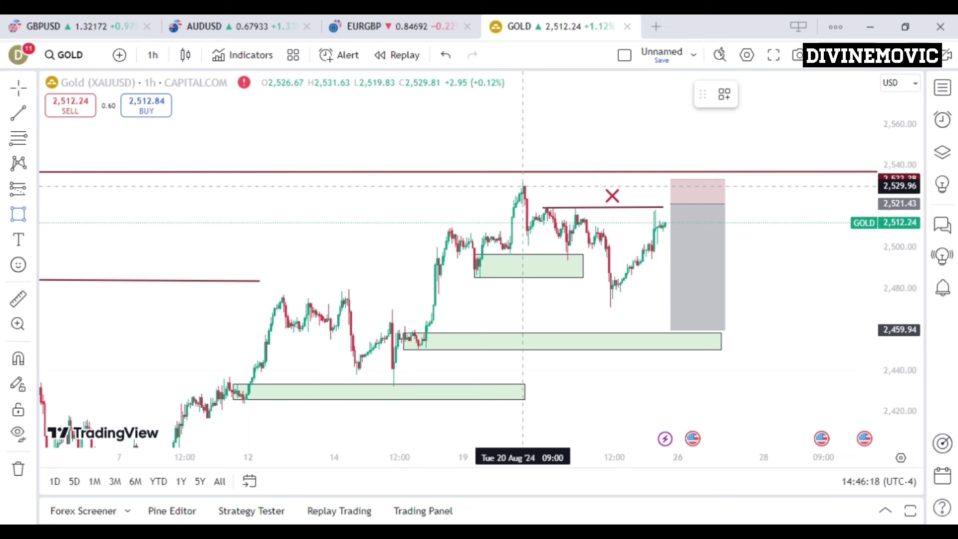
pyautogui.moveTo(523, 185); pyautogui.dragTo(673, 199)
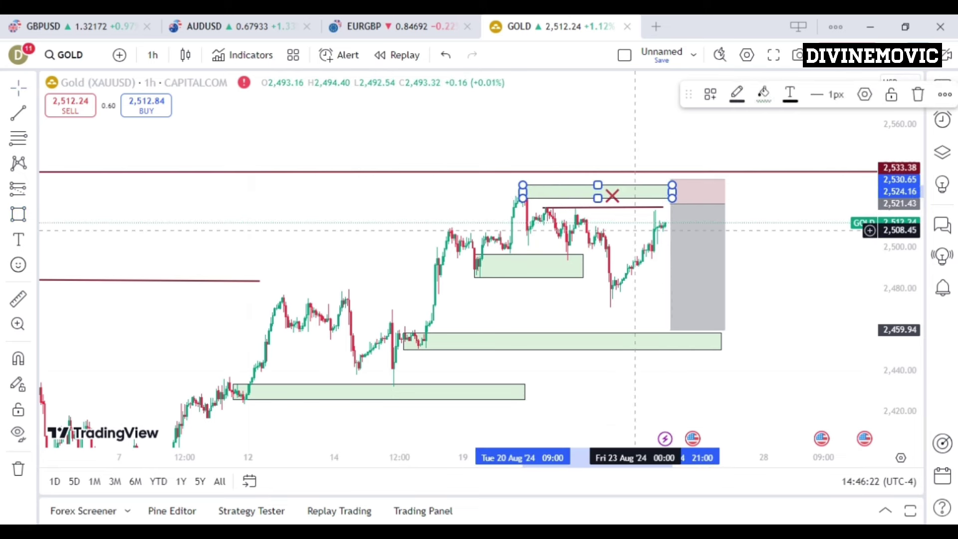
pyautogui.click(633, 229)
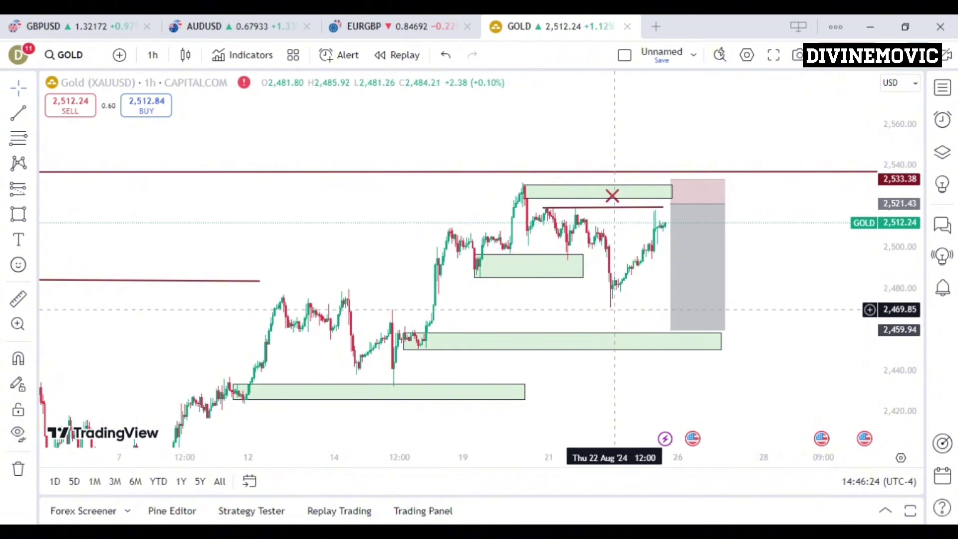
pyautogui.click(673, 205)
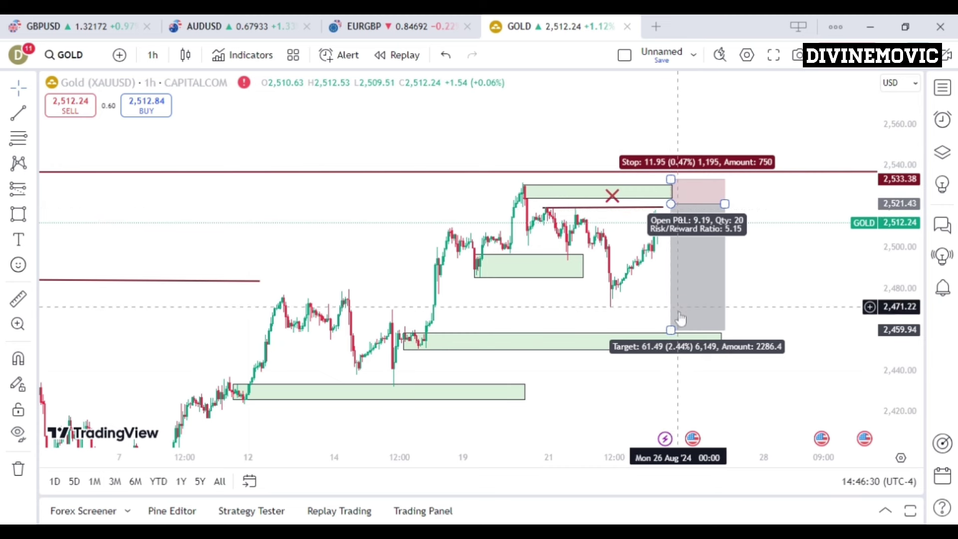